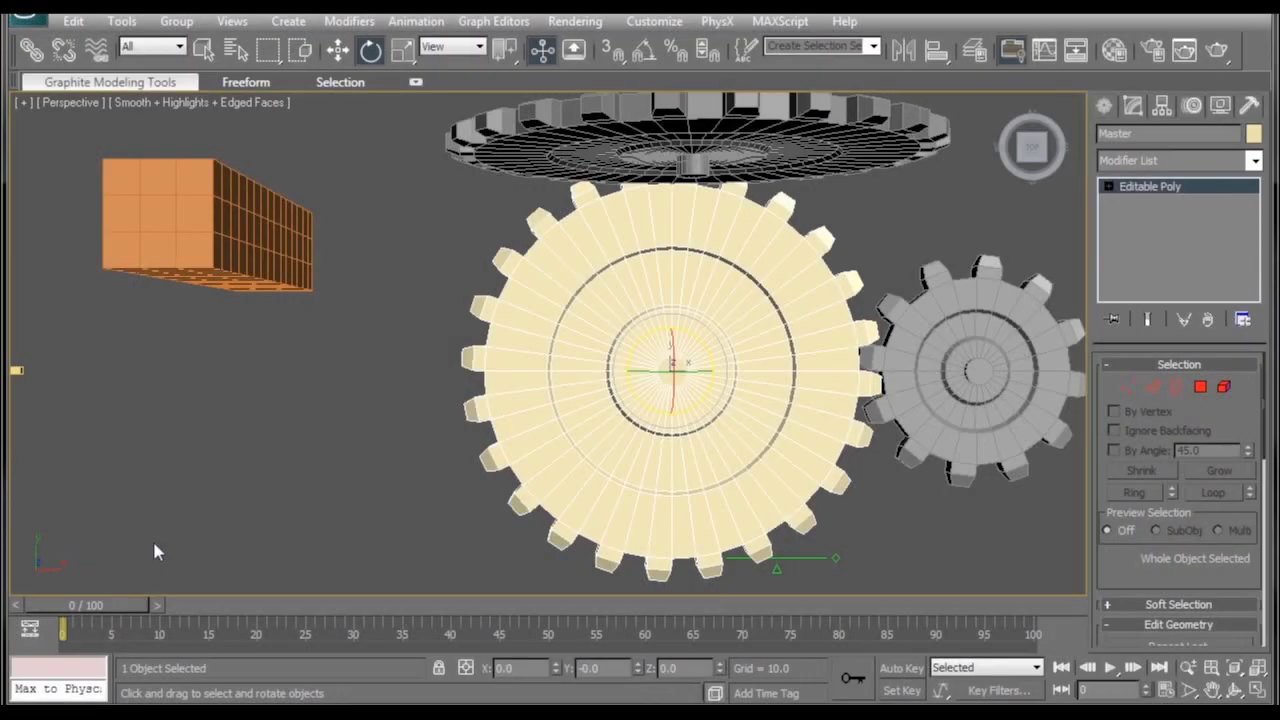
{"action": "right_click", "coordinate": [285, 389]}
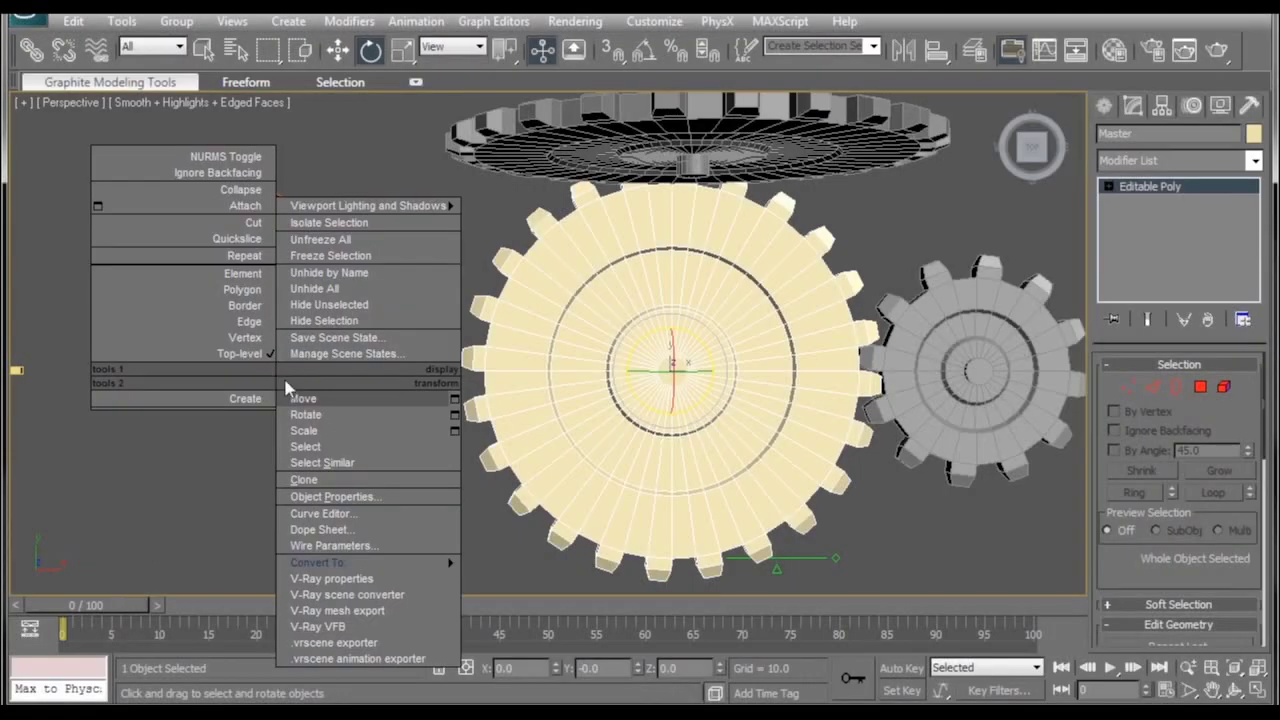
{"action": "left_click", "coordinate": [390, 548]}
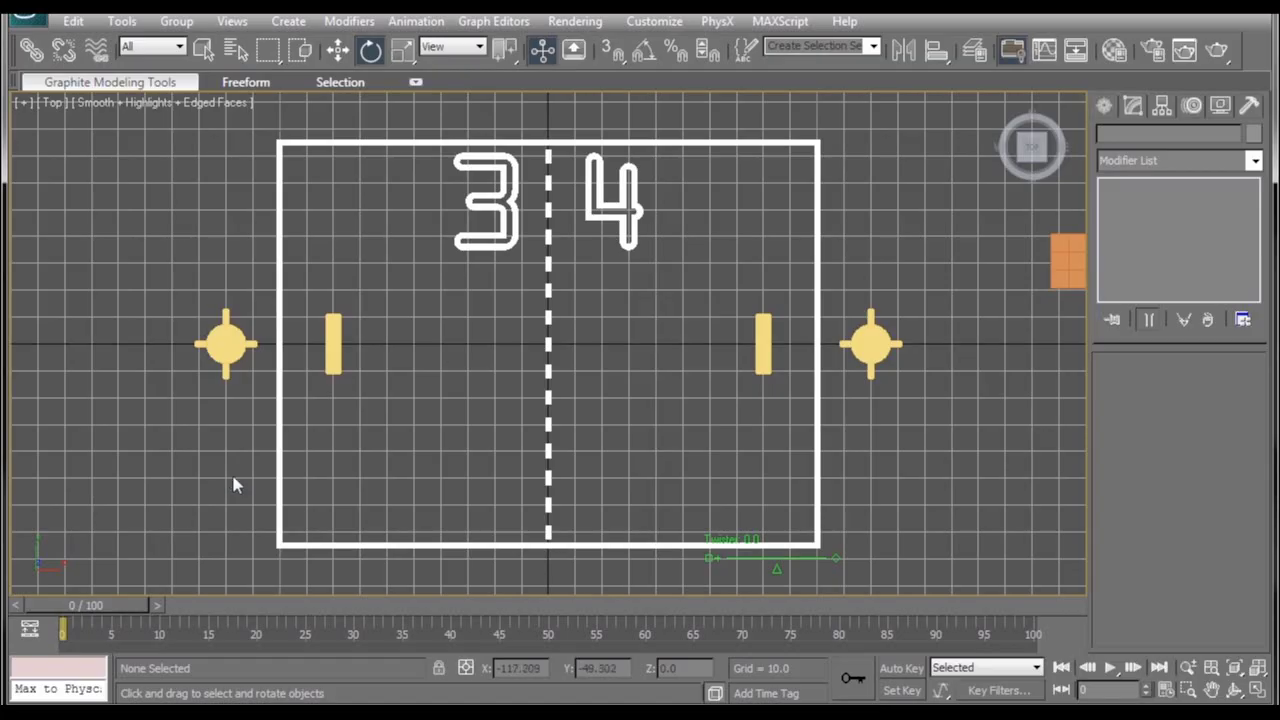
- Test-rotate the left knob to check how it drives the left paddle, and cancel the rotation
{"action": "left_click", "coordinate": [240, 344]}
{"action": "left_click_drag", "start_coordinate": [240, 344], "coordinate": [248, 390]}
{"action": "right_click", "coordinate": [248, 397]}
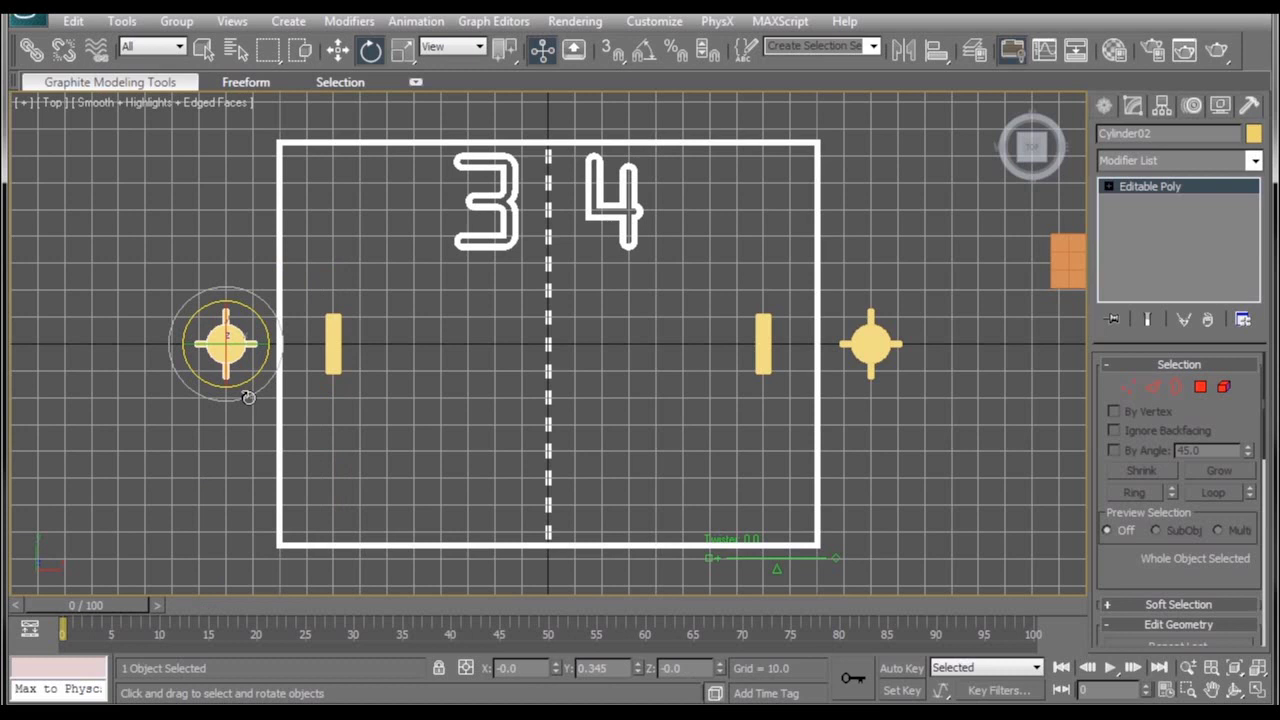
- Start wiring the right knob's Z Rotation to the right paddle's Y Position
{"action": "left_click", "coordinate": [870, 342]}
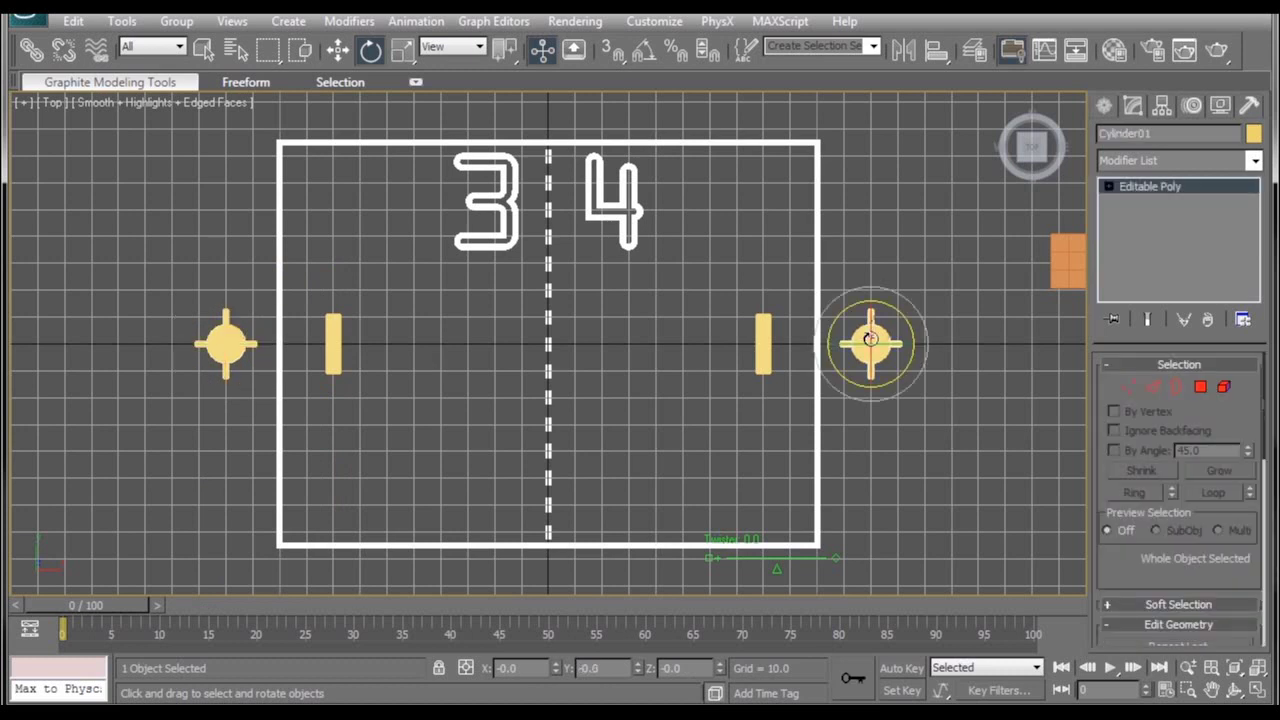
{"action": "right_click", "coordinate": [872, 346]}
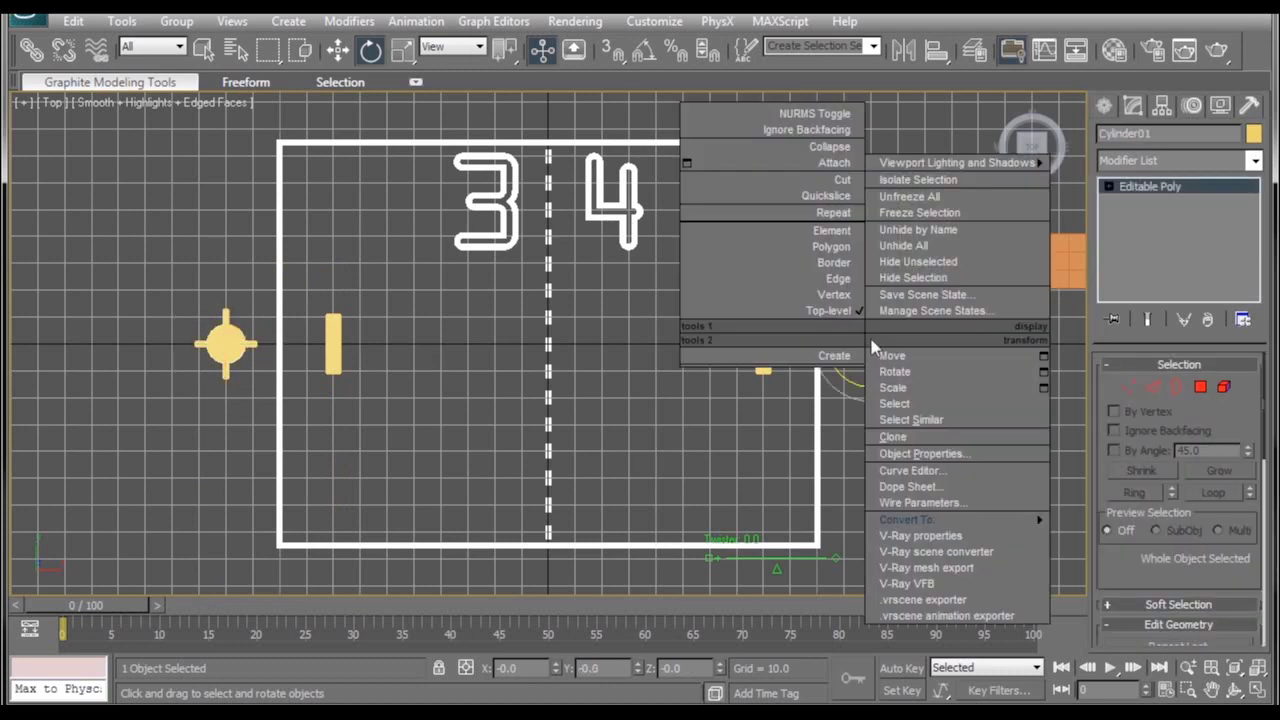
{"action": "left_click", "coordinate": [918, 502]}
{"action": "mouse_move", "coordinate": [866, 356]}
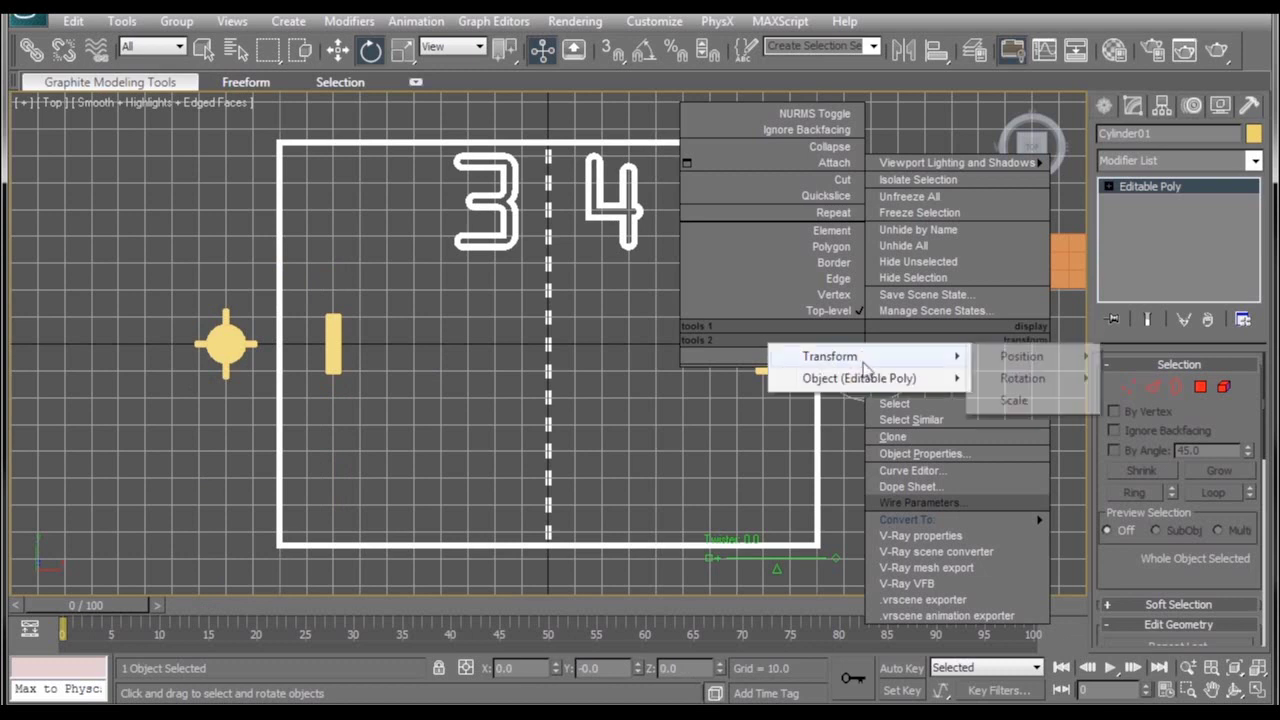
{"action": "mouse_move", "coordinate": [1017, 387]}
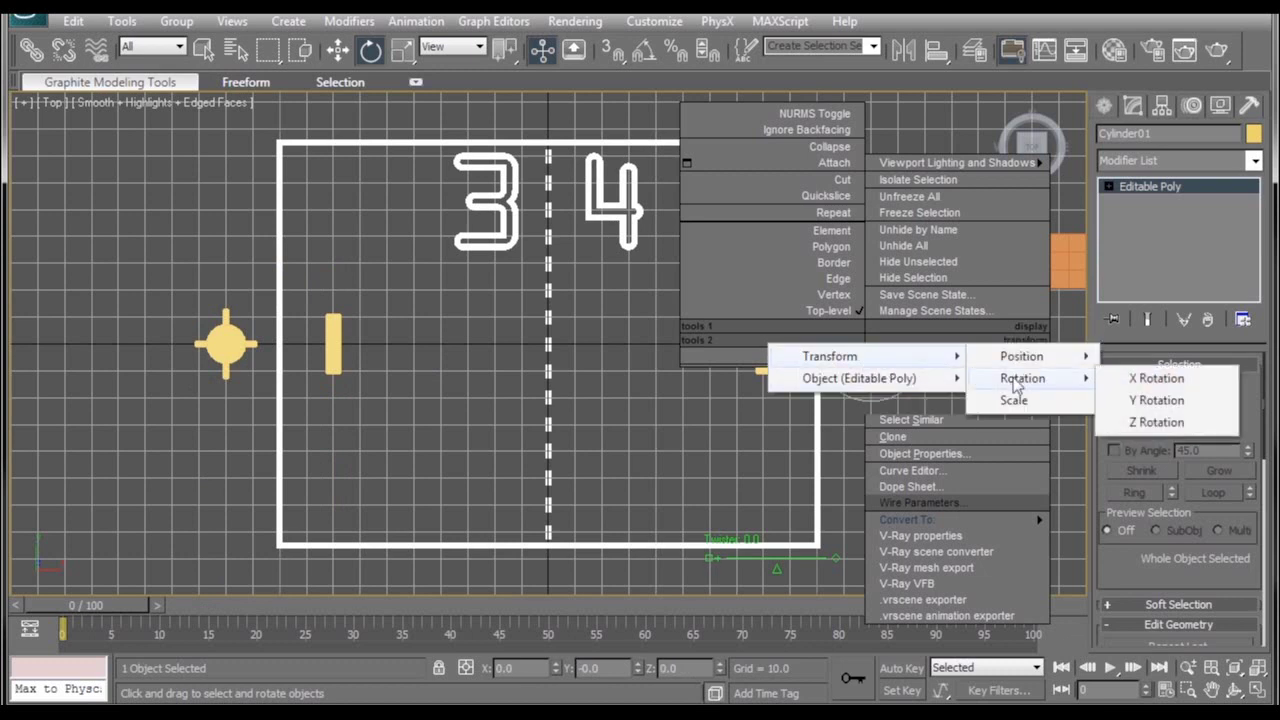
{"action": "left_click", "coordinate": [1140, 422]}
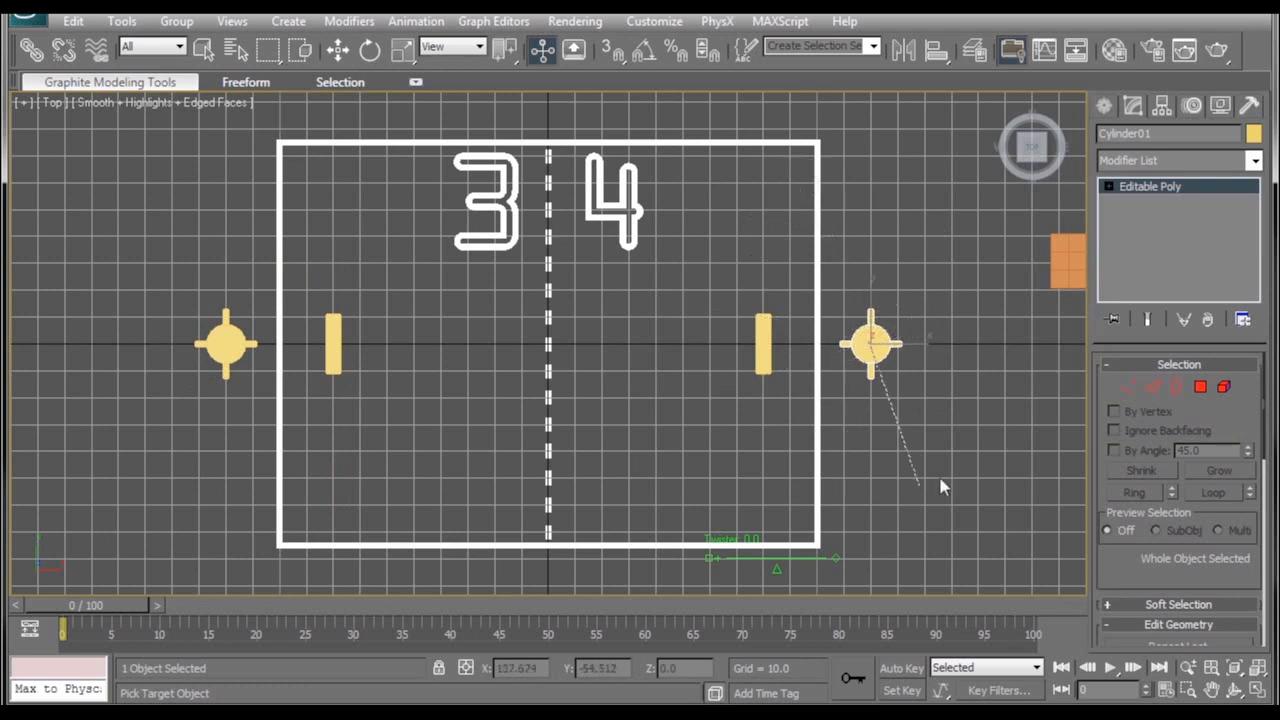
{"action": "left_click", "coordinate": [764, 333]}
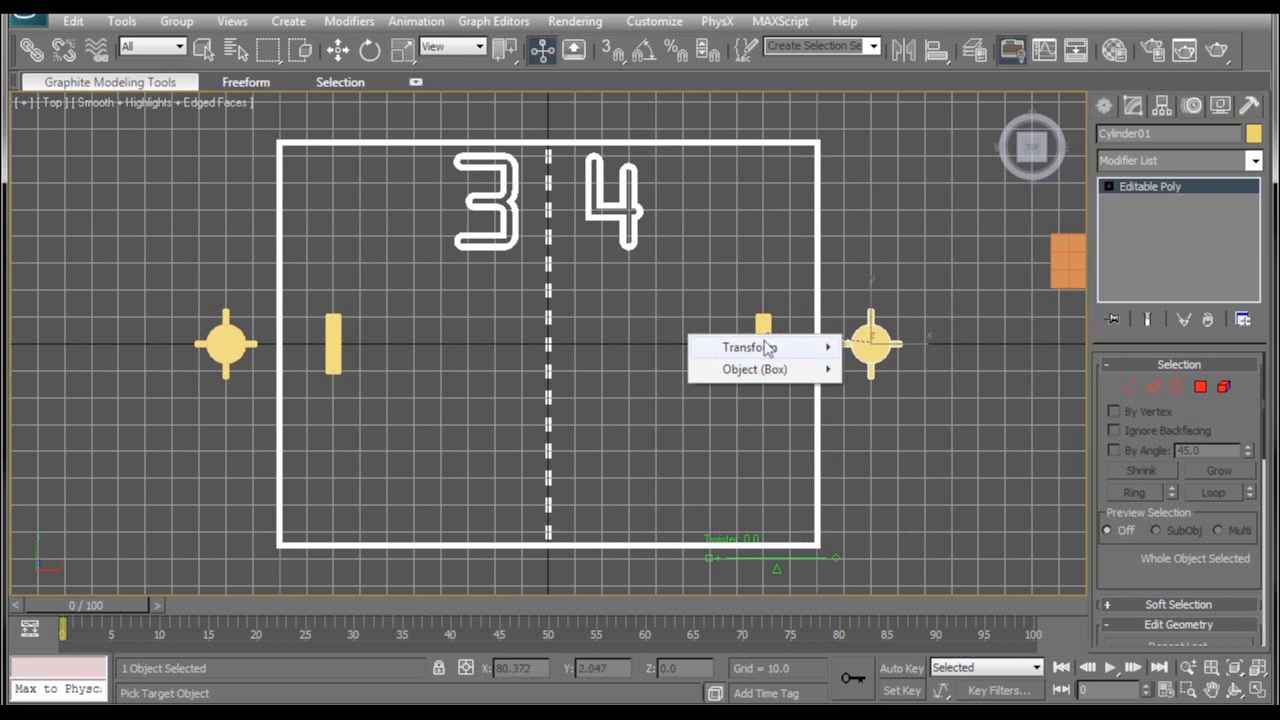
{"action": "mouse_move", "coordinate": [750, 347]}
{"action": "mouse_move", "coordinate": [892, 347]}
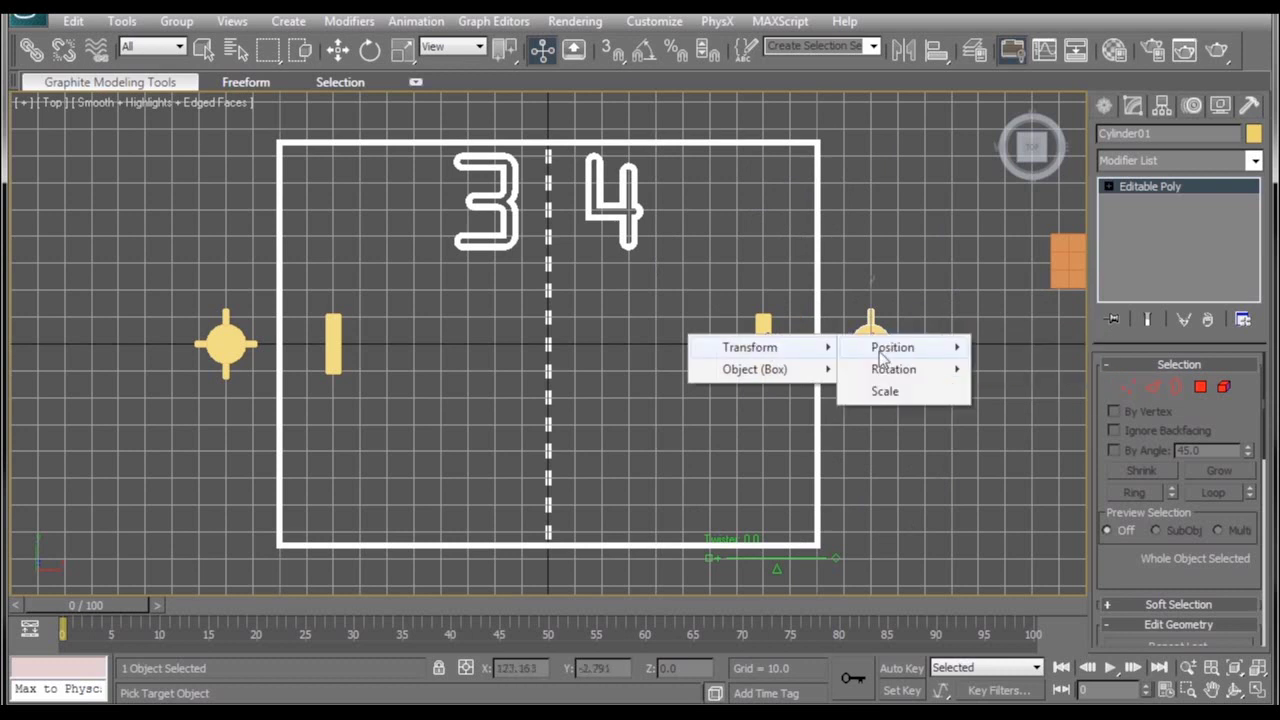
{"action": "left_click", "coordinate": [1026, 369]}
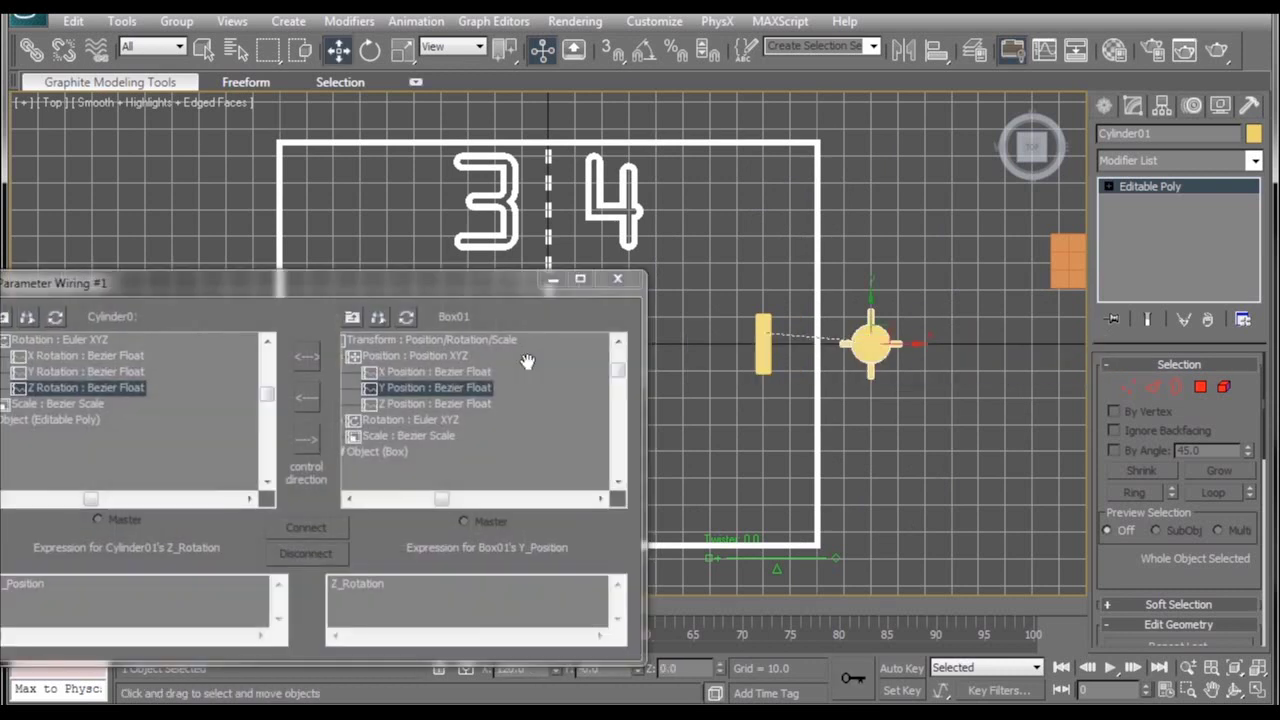
- Connect the wire one way so Cylinder01's Z Rotation controls Box01's Y Position, and close the wiring dialog
{"action": "left_click_drag", "start_coordinate": [516, 284], "coordinate": [508, 183]}
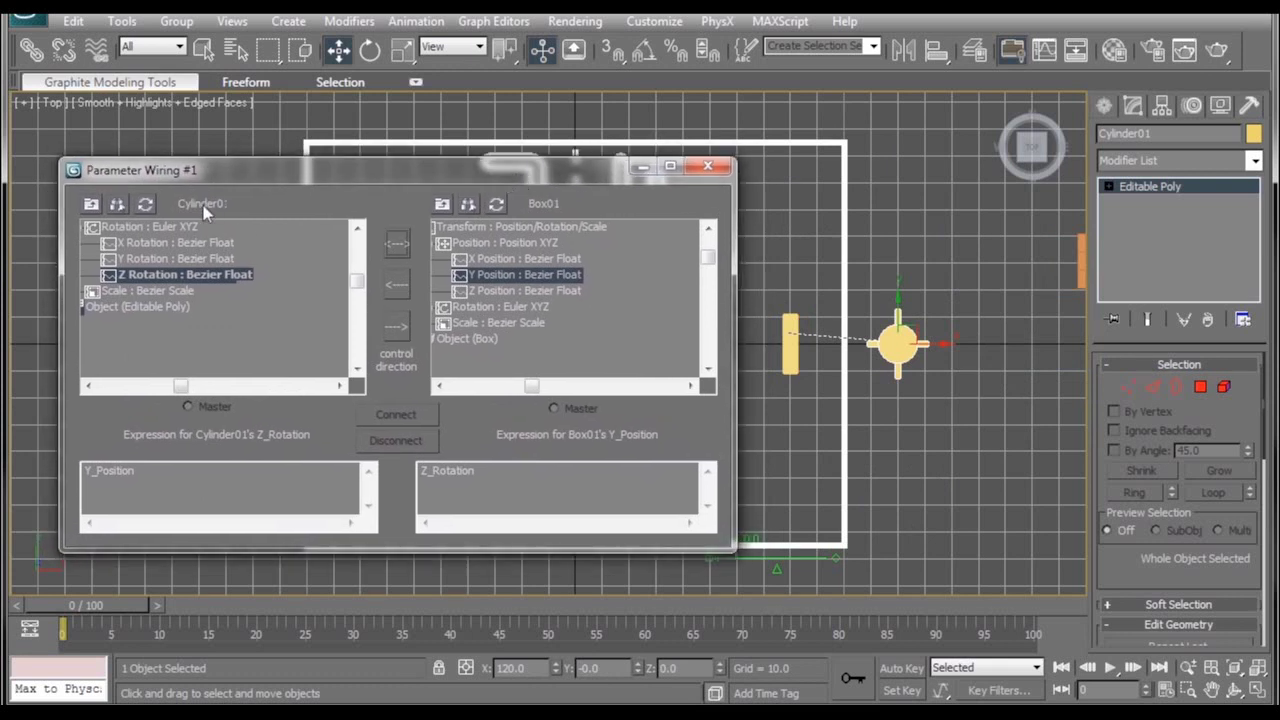
{"action": "left_click", "coordinate": [403, 329]}
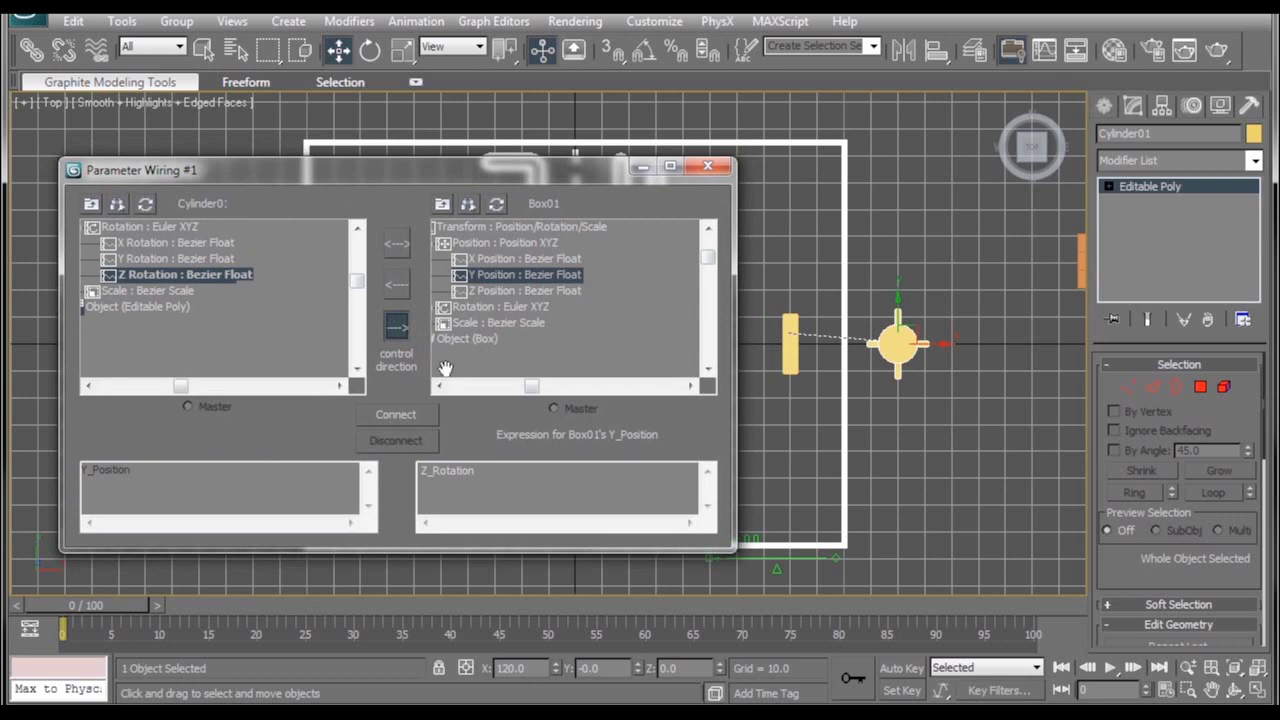
{"action": "left_click", "coordinate": [395, 414]}
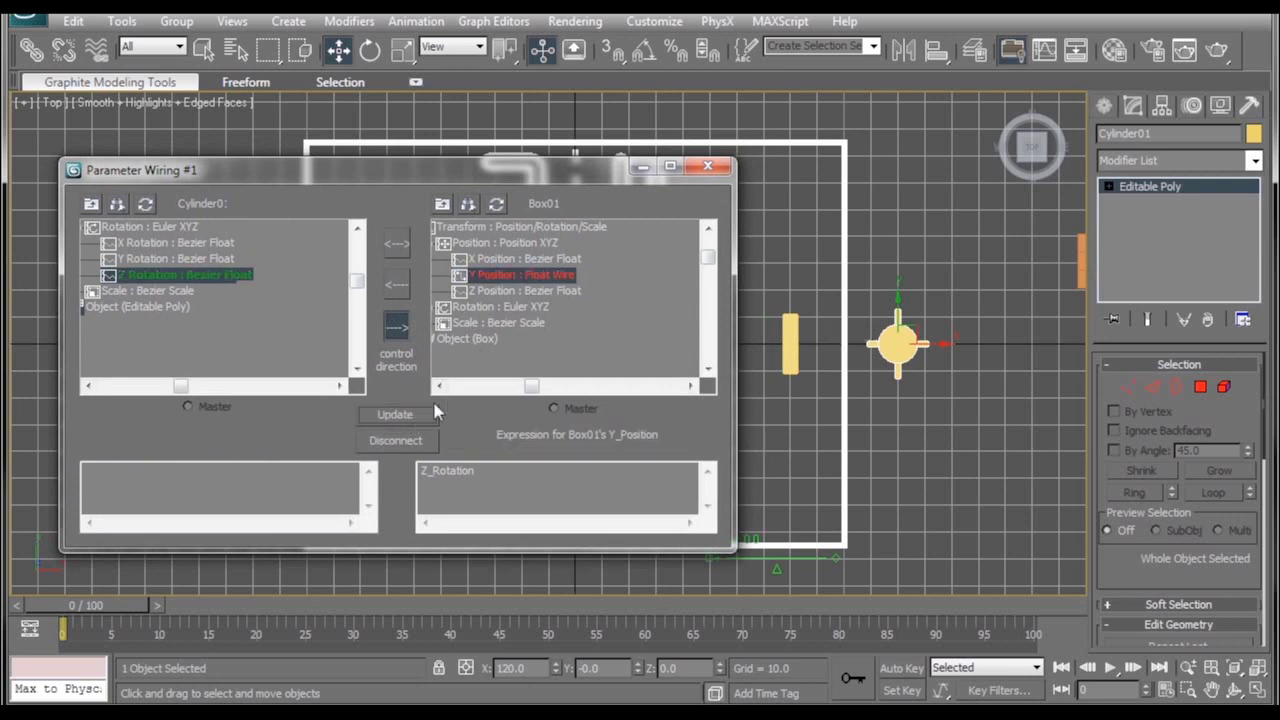
{"action": "left_click", "coordinate": [707, 165]}
- Test-rotate the right and left knobs to compare how far each moves its paddle, undoing the left knob's rotation
{"action": "key", "text": "e"}
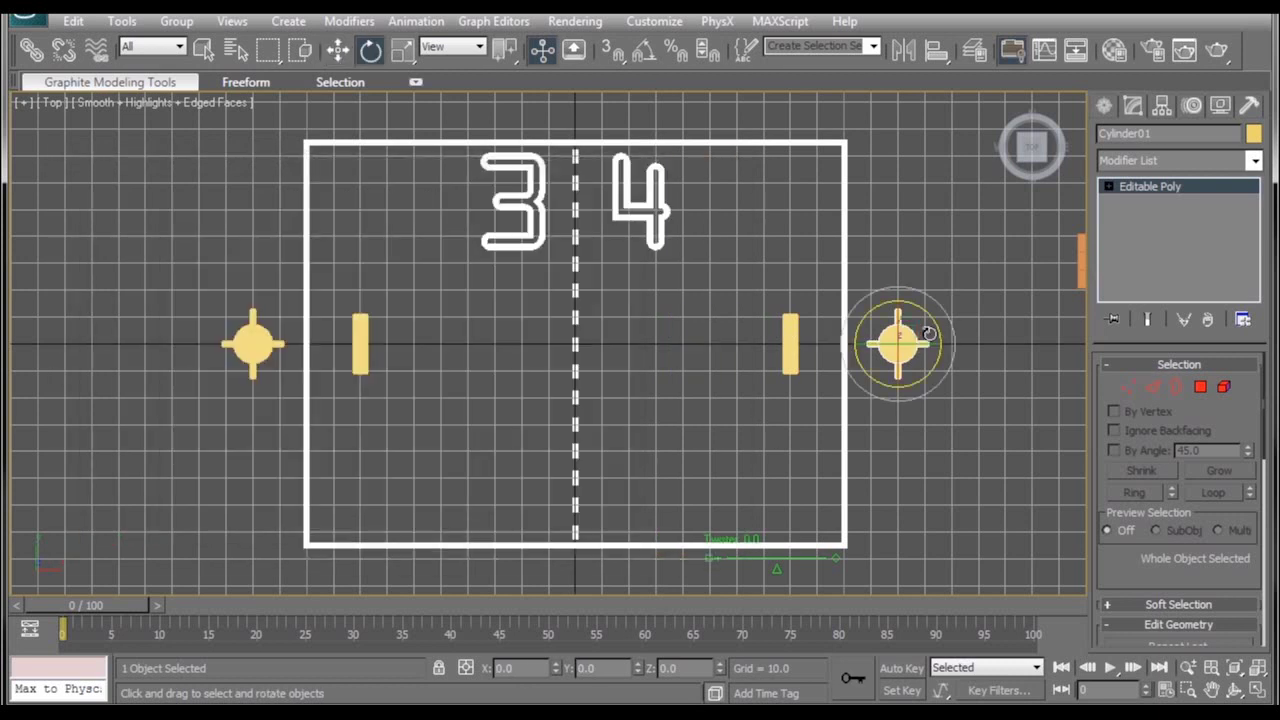
{"action": "left_click_drag", "start_coordinate": [937, 328], "coordinate": [955, 280]}
{"action": "left_click", "coordinate": [253, 343]}
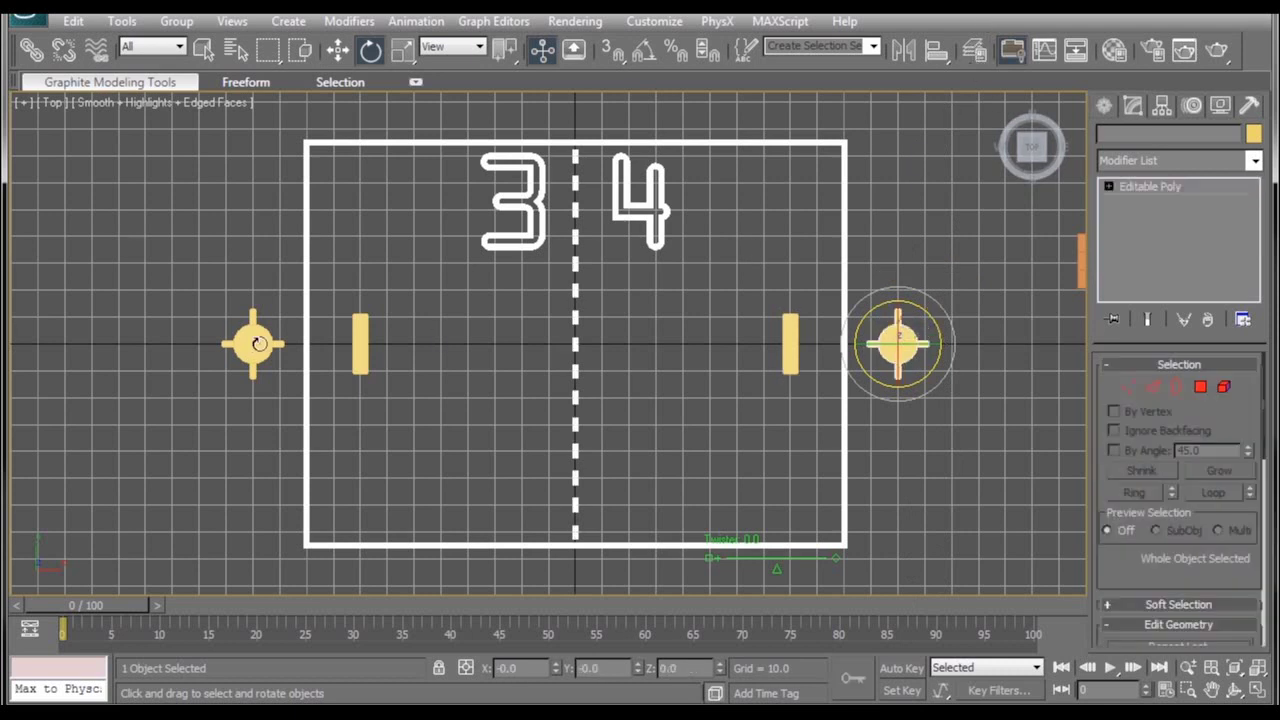
{"action": "left_click_drag", "start_coordinate": [289, 325], "coordinate": [294, 373]}
{"action": "key", "text": "ctrl+z"}
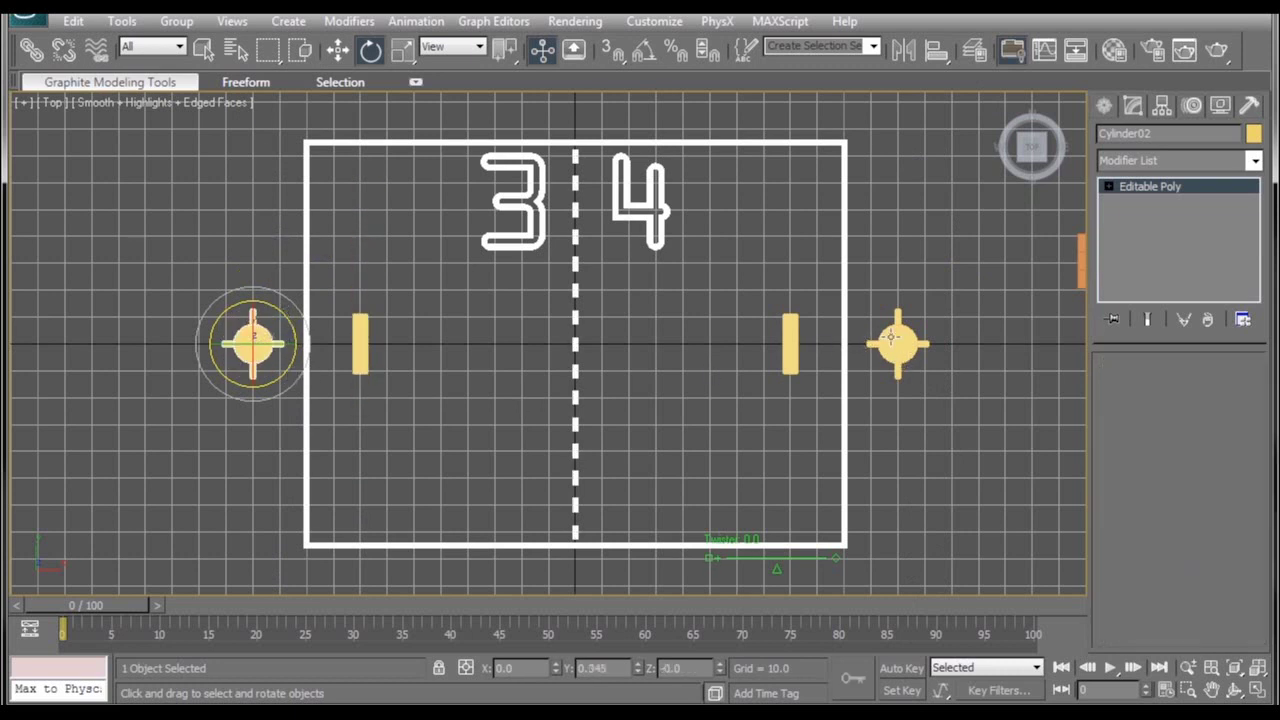
- Open the Schematic View with the right knob selected, display parameter wire relationships, and bring the Cylinder01 node into view
{"action": "left_click", "coordinate": [897, 343]}
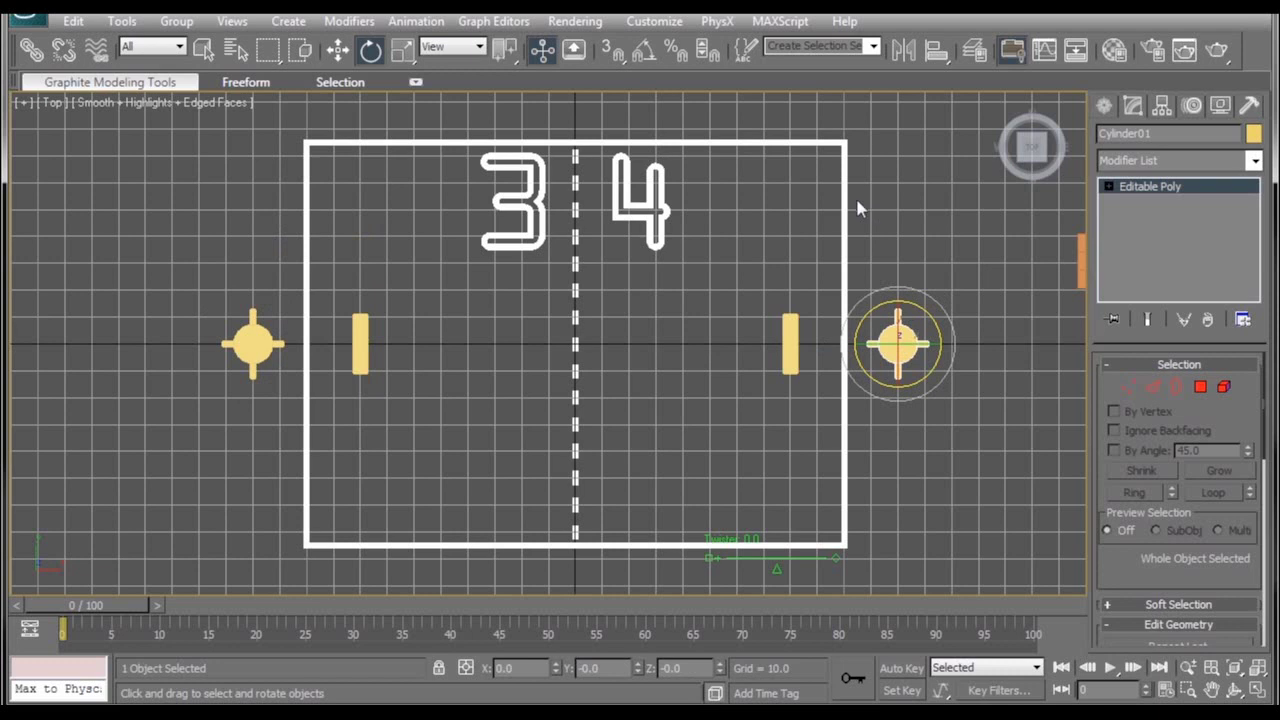
{"action": "left_click", "coordinate": [1071, 59]}
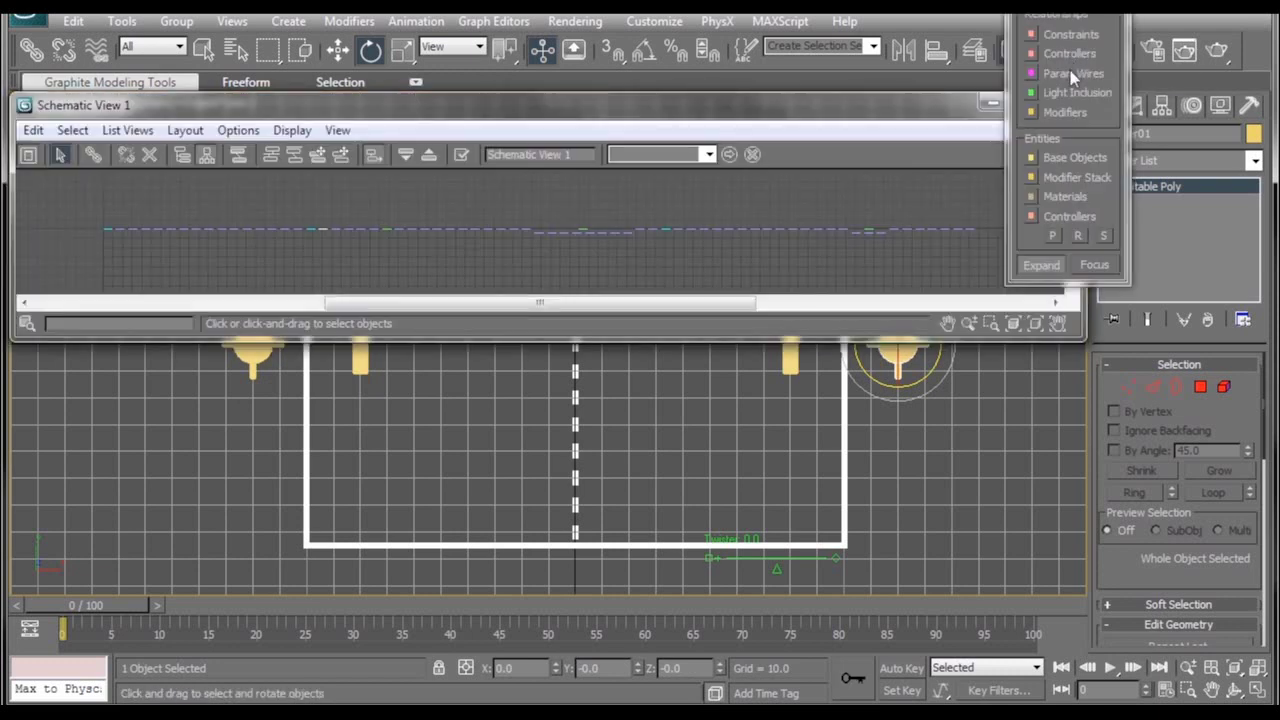
{"action": "left_click", "coordinate": [1070, 75]}
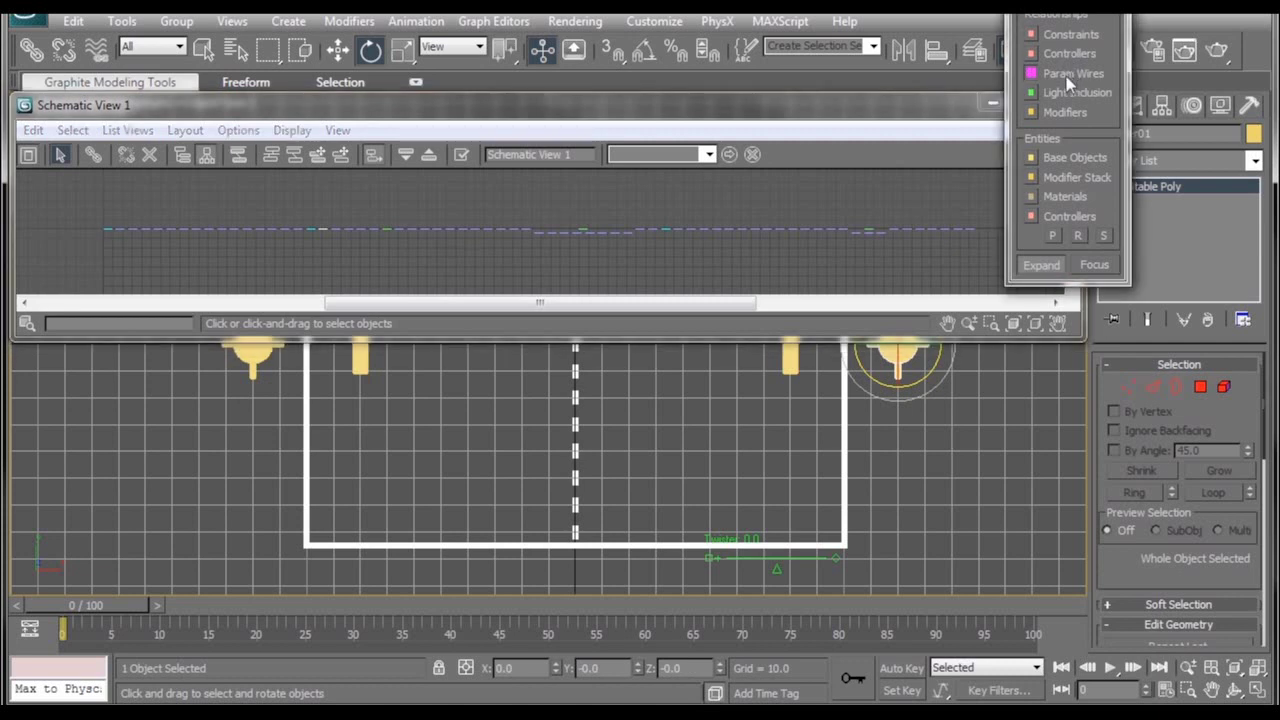
{"action": "scroll", "coordinate": [390, 238], "scroll_direction": "up", "scroll_amount": 7}
{"action": "middle_click_drag", "start_coordinate": [213, 228], "coordinate": [515, 259]}
{"action": "scroll", "coordinate": [556, 237], "scroll_direction": "up", "scroll_amount": 1}
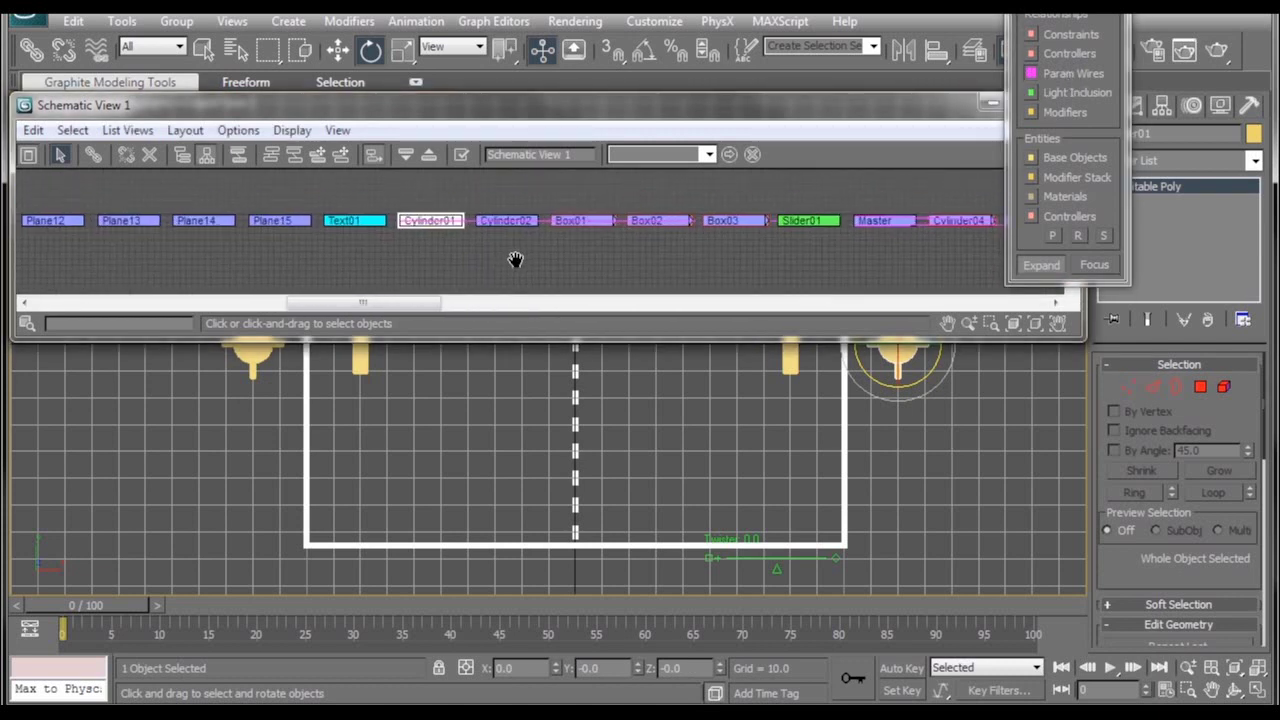
- Edit the right knob's wire so Box01's Y_Position expression is Z_Rotation*30, and close the wiring and schematic windows
{"action": "double_click", "coordinate": [420, 229]}
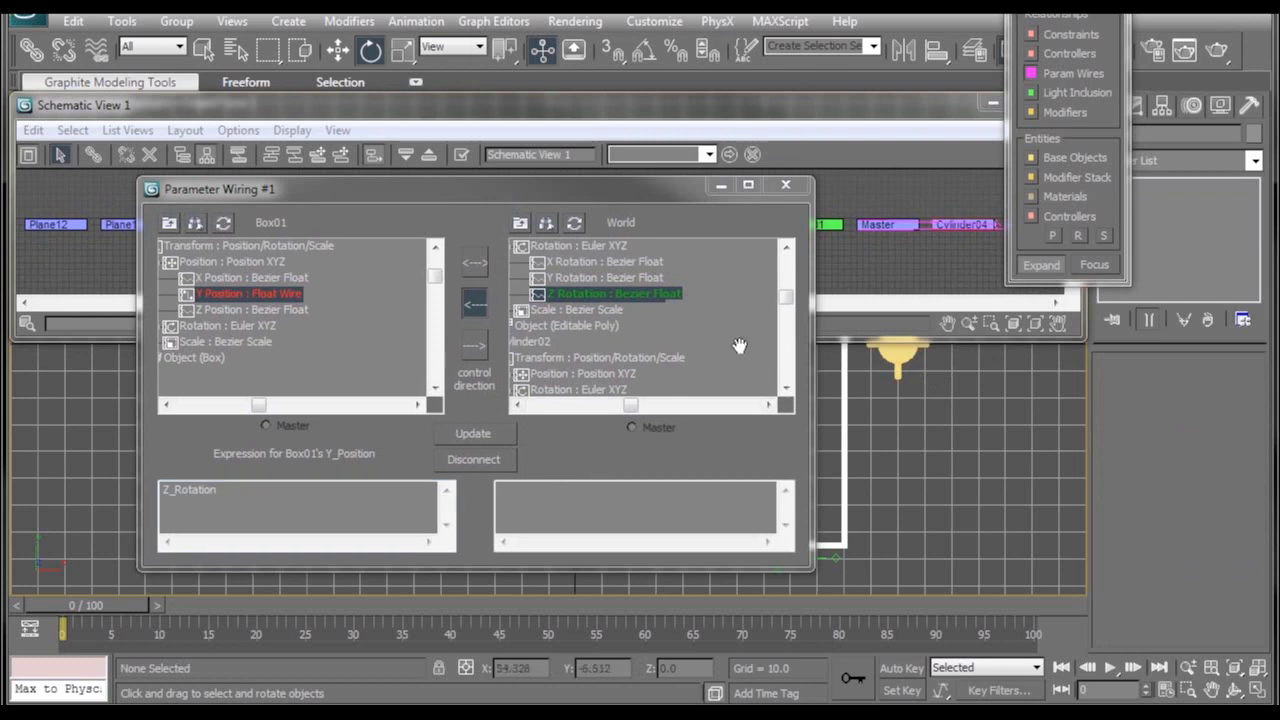
{"action": "left_click_drag", "start_coordinate": [785, 301], "coordinate": [785, 299]}
{"action": "left_click", "coordinate": [543, 248]}
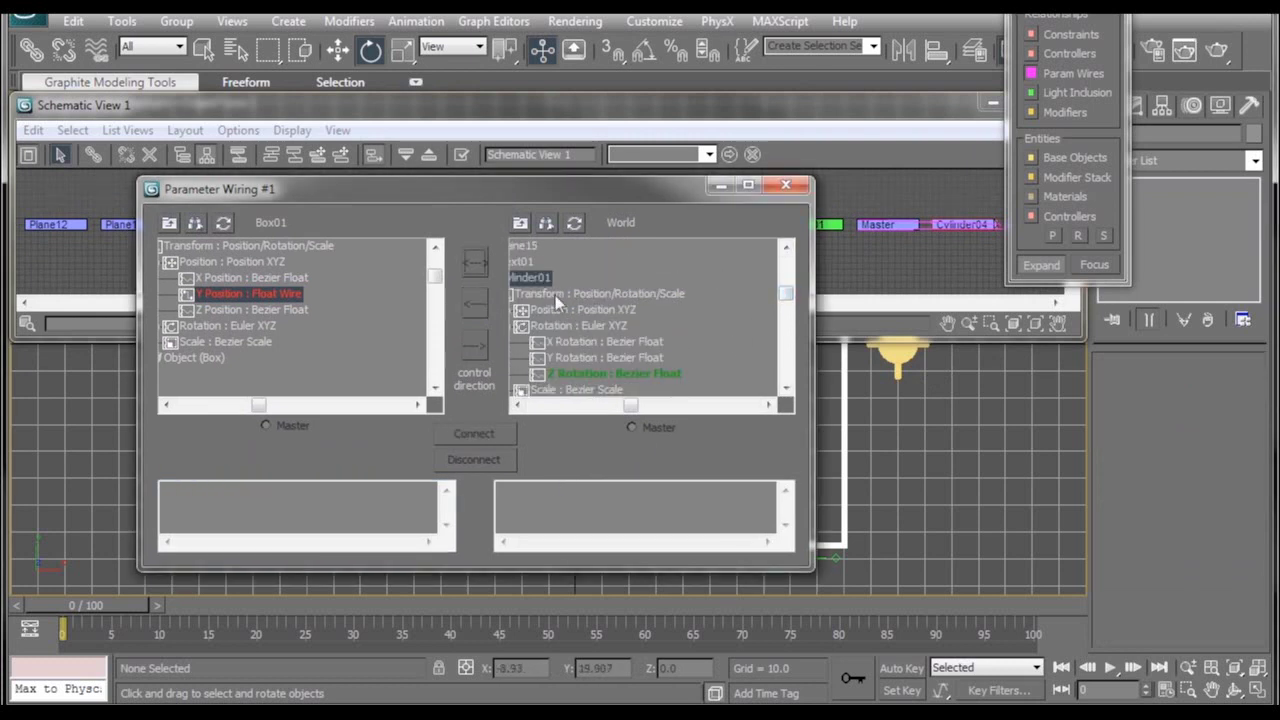
{"action": "left_click", "coordinate": [597, 376]}
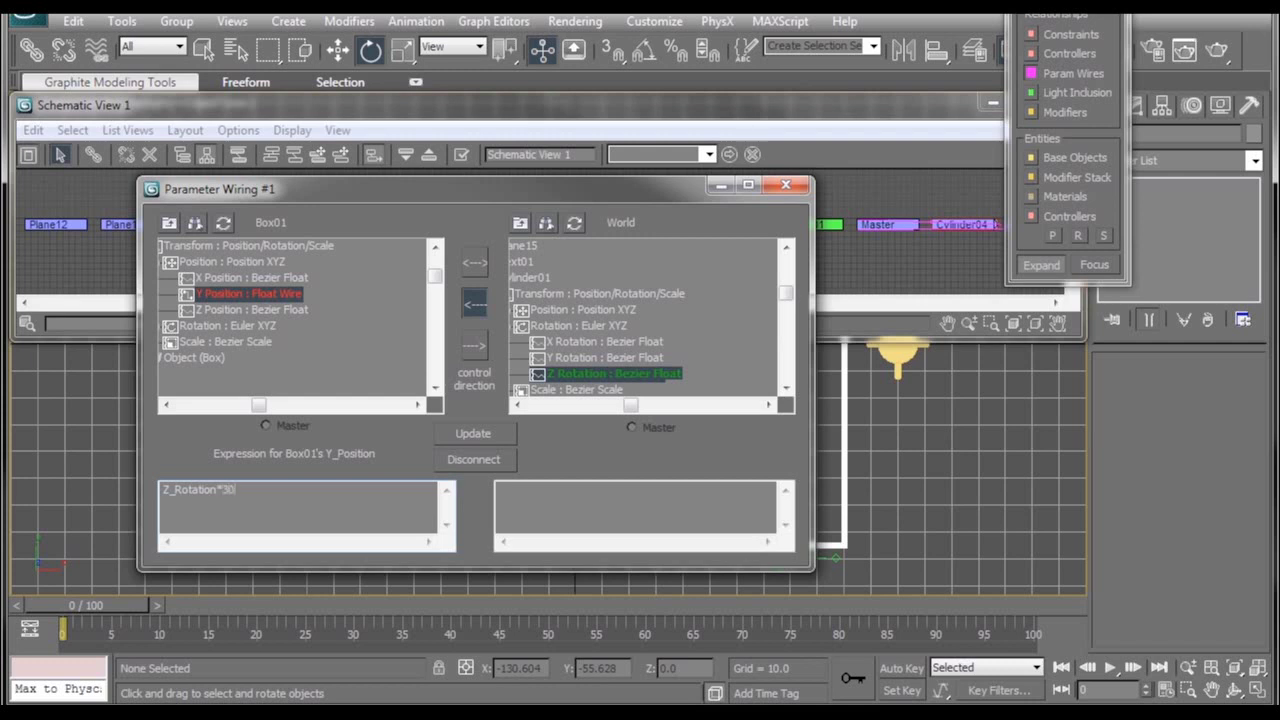
{"action": "left_click", "coordinate": [786, 184]}
{"action": "left_click_drag", "start_coordinate": [930, 107], "coordinate": [856, 124]}
{"action": "left_click", "coordinate": [988, 118]}
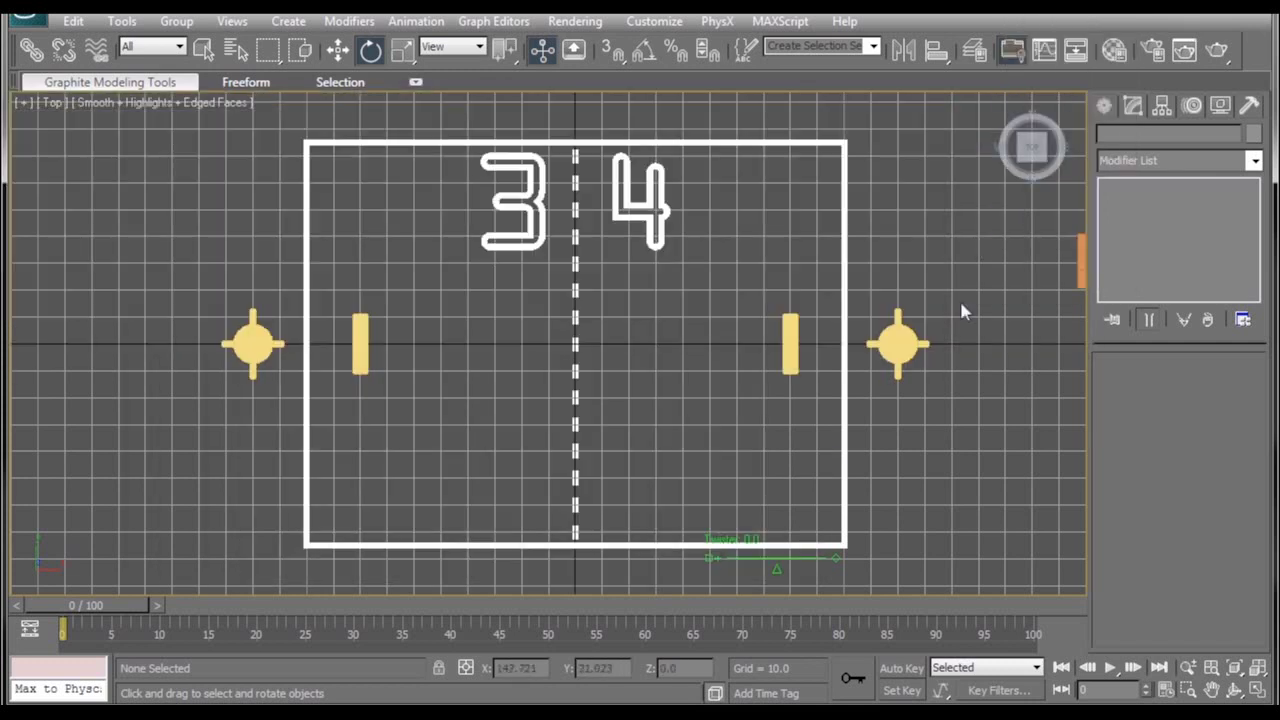
- Test-rotate the right knob to check the right paddle's travel, and cancel the rotation
{"action": "left_click", "coordinate": [895, 335]}
{"action": "left_click_drag", "start_coordinate": [924, 306], "coordinate": [926, 229]}
{"action": "right_click", "coordinate": [926, 231]}
- Select the tall orange box in the perspective view and examine its Twist modifier parameters
{"action": "key", "text": "p"}
{"action": "mouse_move", "coordinate": [950, 350]}
{"action": "middle_mouse_down", "text": "alt"}
{"action": "mouse_move", "coordinate": [942, 266]}
{"action": "mouse_move", "coordinate": [946, 339]}
{"action": "middle_mouse_up", "text": "alt"}
{"action": "middle_click_drag", "start_coordinate": [946, 339], "coordinate": [530, 350]}
{"action": "middle_click_drag", "start_coordinate": [817, 341], "coordinate": [595, 130]}
{"action": "left_click", "coordinate": [771, 335]}
{"action": "middle_click_drag", "start_coordinate": [595, 130], "coordinate": [779, 331]}
{"action": "left_click", "coordinate": [1162, 189]}
{"action": "left_click", "coordinate": [779, 331]}
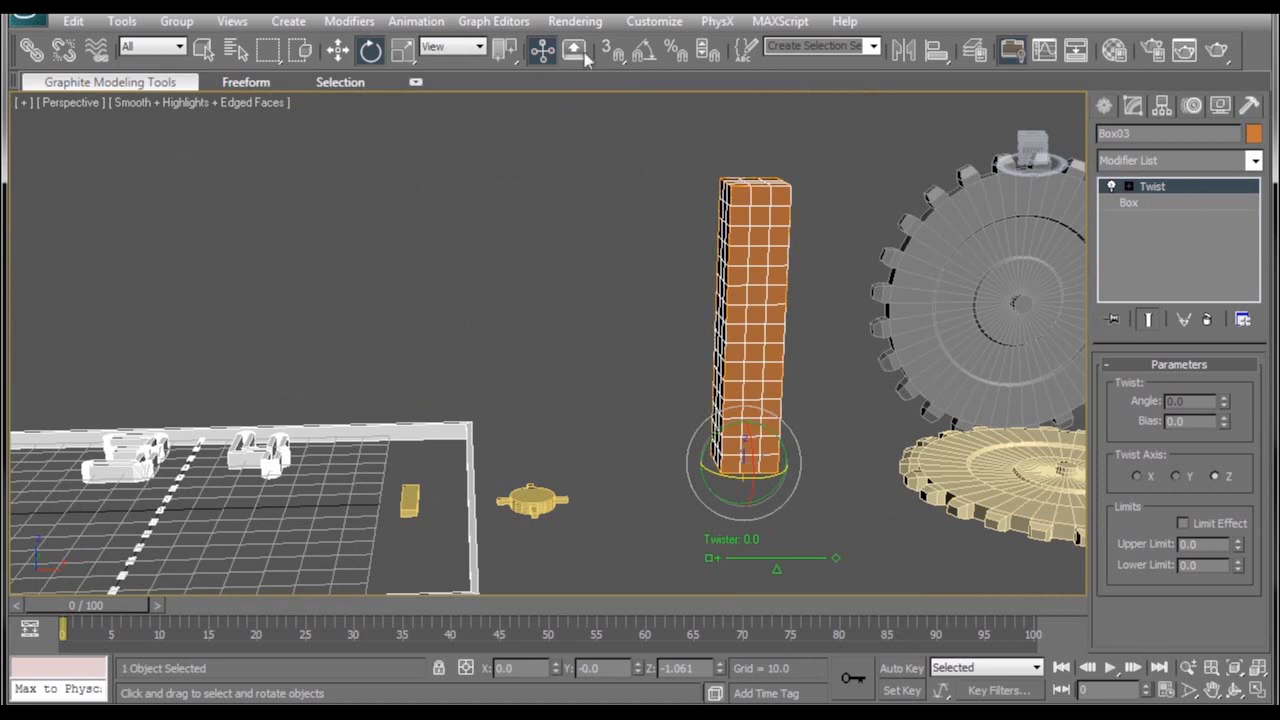
- Switch manipulate mode off and on again, and try the Twister slider that drives the orange box's twist
{"action": "left_click", "coordinate": [543, 50]}
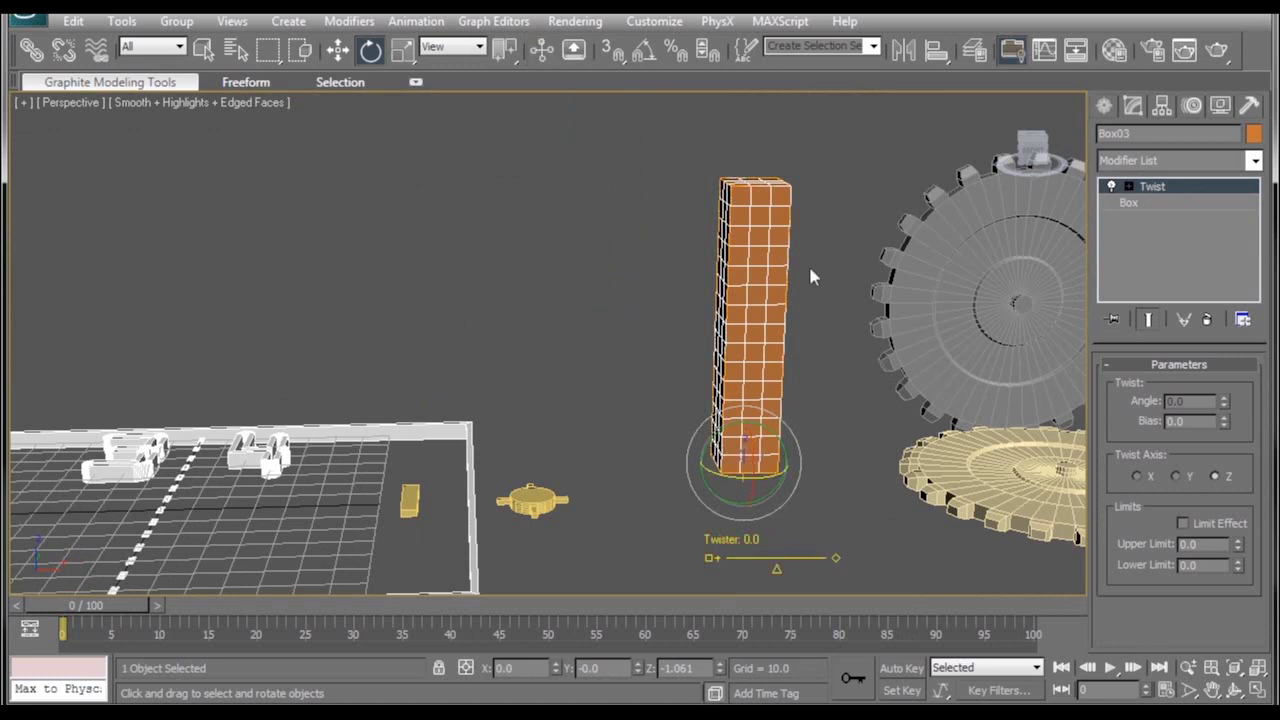
{"action": "left_click", "coordinate": [541, 53]}
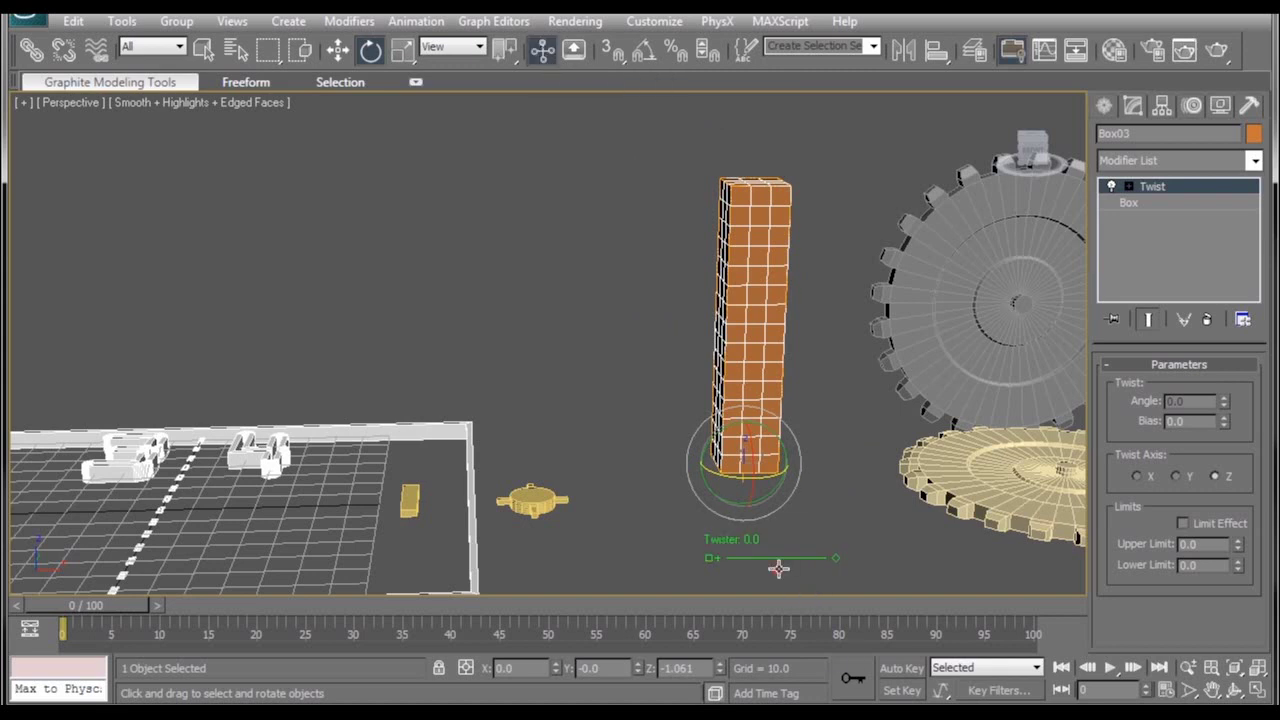
{"action": "mouse_move", "coordinate": [777, 568]}
{"action": "left_mouse_down"}
{"action": "mouse_move", "coordinate": [723, 571]}
{"action": "mouse_move", "coordinate": [825, 563]}
{"action": "mouse_move", "coordinate": [713, 563]}
{"action": "mouse_move", "coordinate": [846, 564]}
{"action": "mouse_move", "coordinate": [755, 565]}
{"action": "mouse_move", "coordinate": [776, 567]}
{"action": "left_mouse_up"}
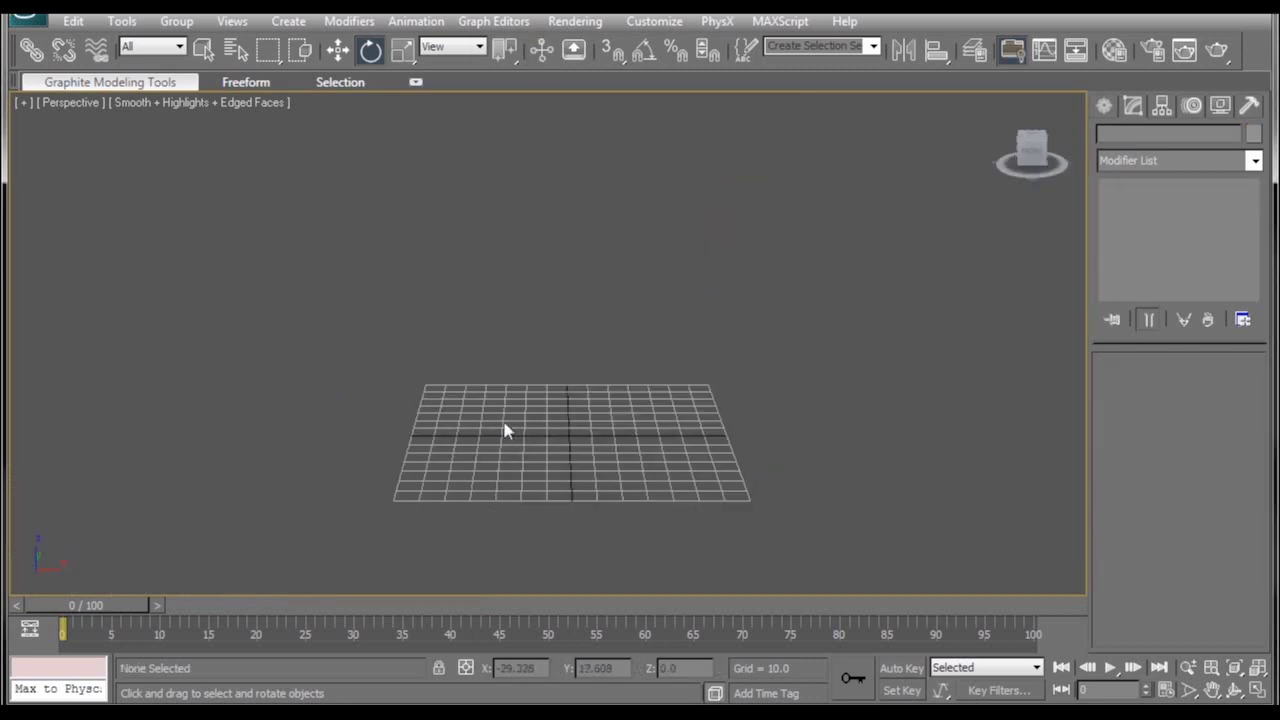
- Rotate the oven door downward to open the oven
{"action": "middle_click_drag", "start_coordinate": [225, 386], "coordinate": [823, 423]}
{"action": "middle_click_drag", "start_coordinate": [180, 374], "coordinate": [746, 389]}
{"action": "scroll", "coordinate": [720, 380], "scroll_direction": "down", "scroll_amount": 3}
{"action": "middle_click_drag", "start_coordinate": [685, 362], "coordinate": [709, 411]}
{"action": "scroll", "coordinate": [709, 411], "scroll_direction": "down", "scroll_amount": 3}
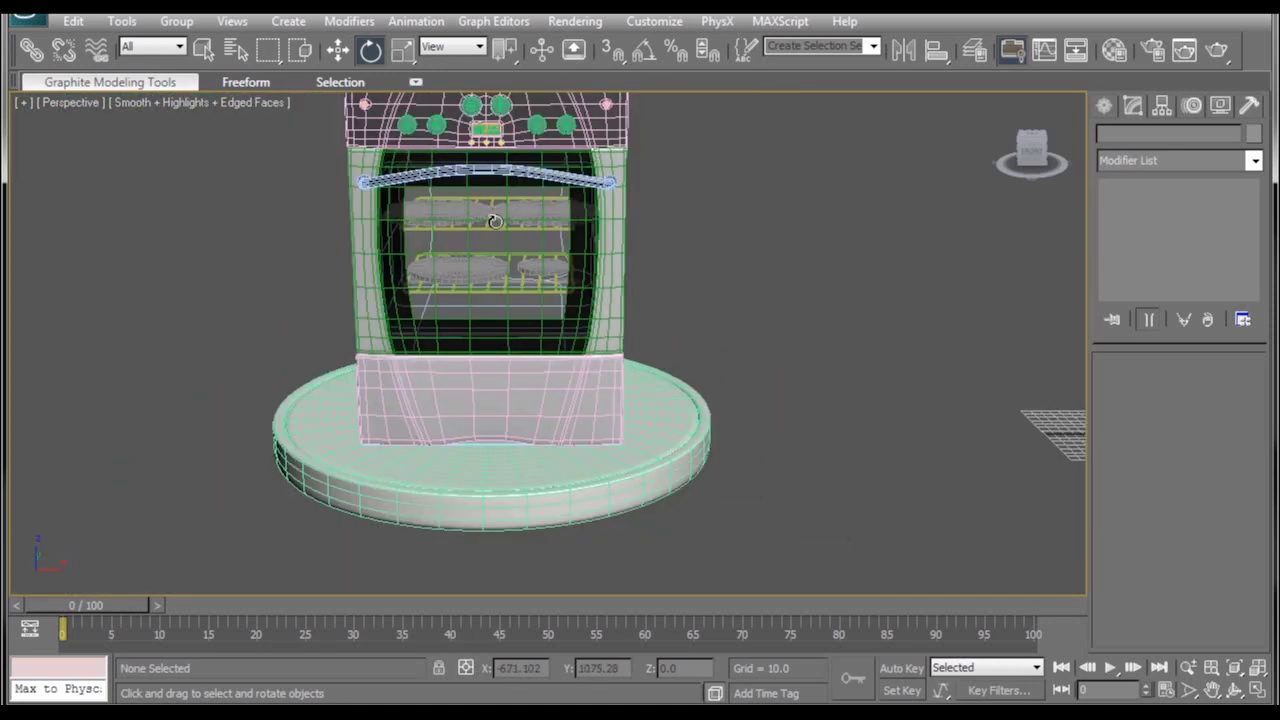
{"action": "left_click", "coordinate": [494, 220]}
{"action": "left_click_drag", "start_coordinate": [487, 335], "coordinate": [470, 518]}
- Select the two gears on the oven's upper rack and move them out along X, beside the oven
{"action": "left_click", "coordinate": [554, 219]}
{"action": "left_click", "coordinate": [466, 215], "text": "ctrl"}
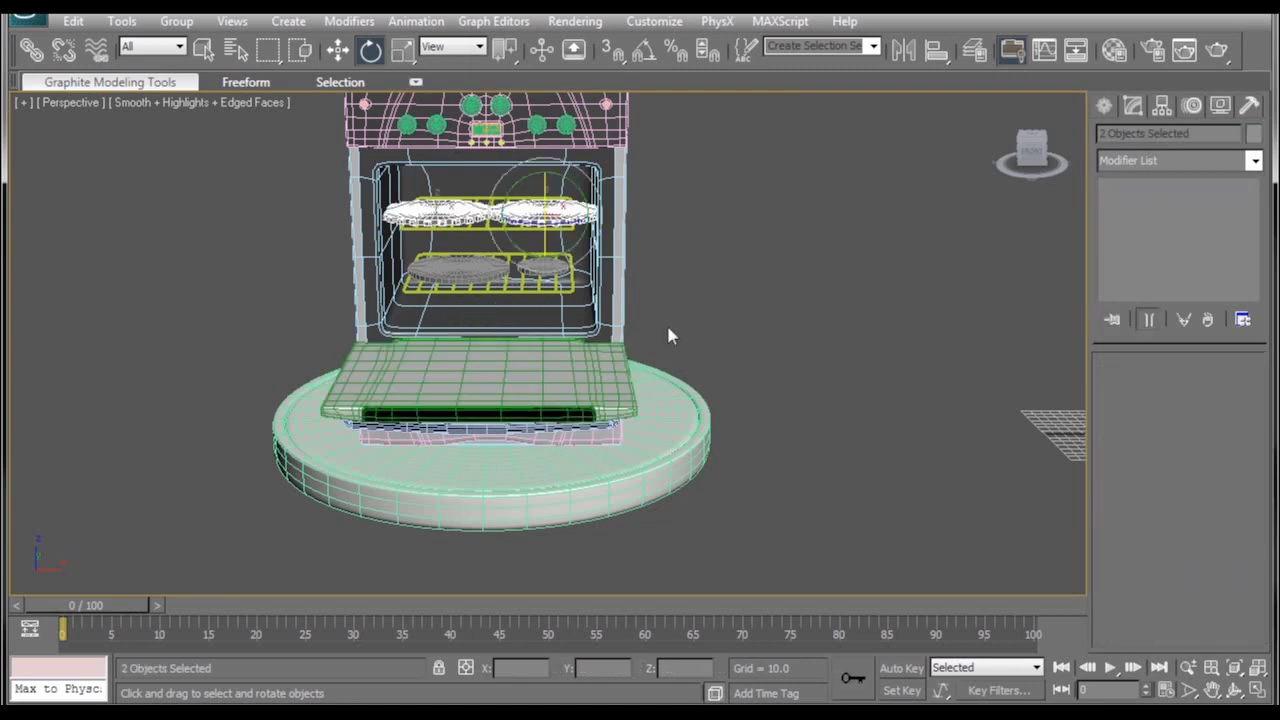
{"action": "key", "text": "w"}
{"action": "left_click_drag", "start_coordinate": [565, 214], "coordinate": [925, 276]}
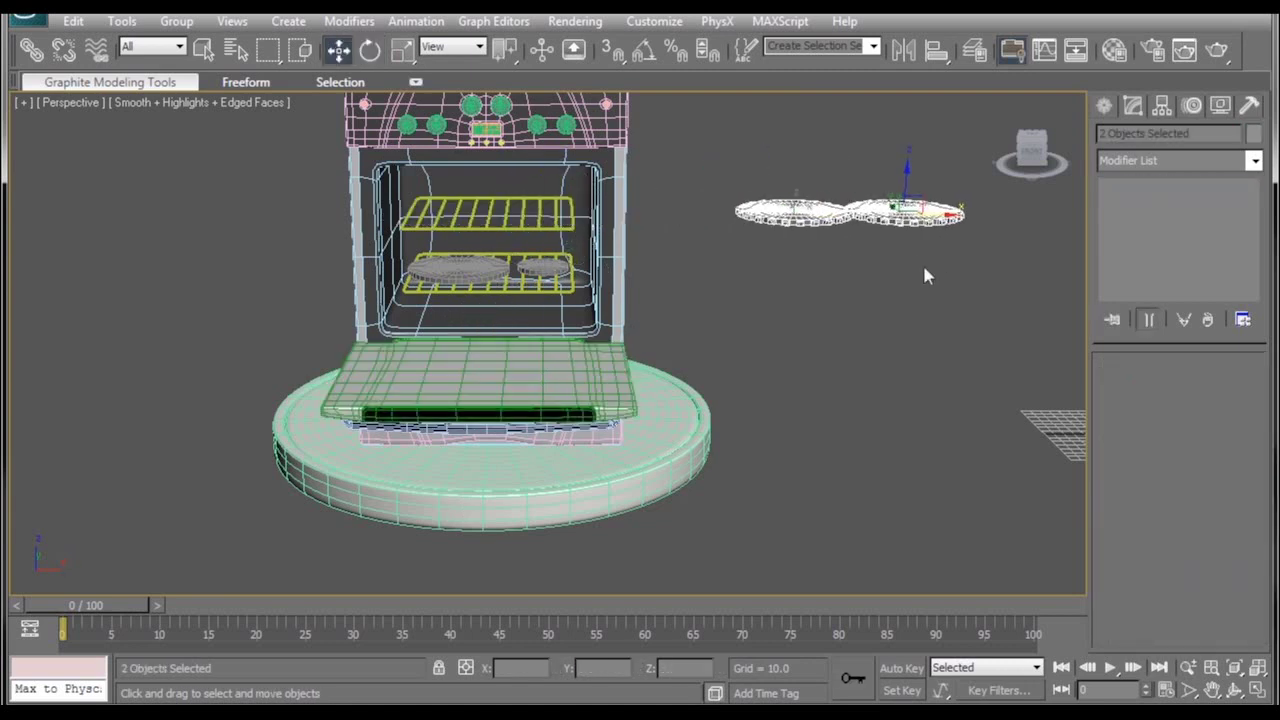
- Move the two gears farther away from the oven along X and lower them along Z
{"action": "middle_click_drag", "start_coordinate": [881, 300], "coordinate": [504, 436]}
{"action": "middle_click_drag", "start_coordinate": [652, 438], "coordinate": [608, 411]}
{"action": "left_click_drag", "start_coordinate": [495, 338], "coordinate": [838, 338]}
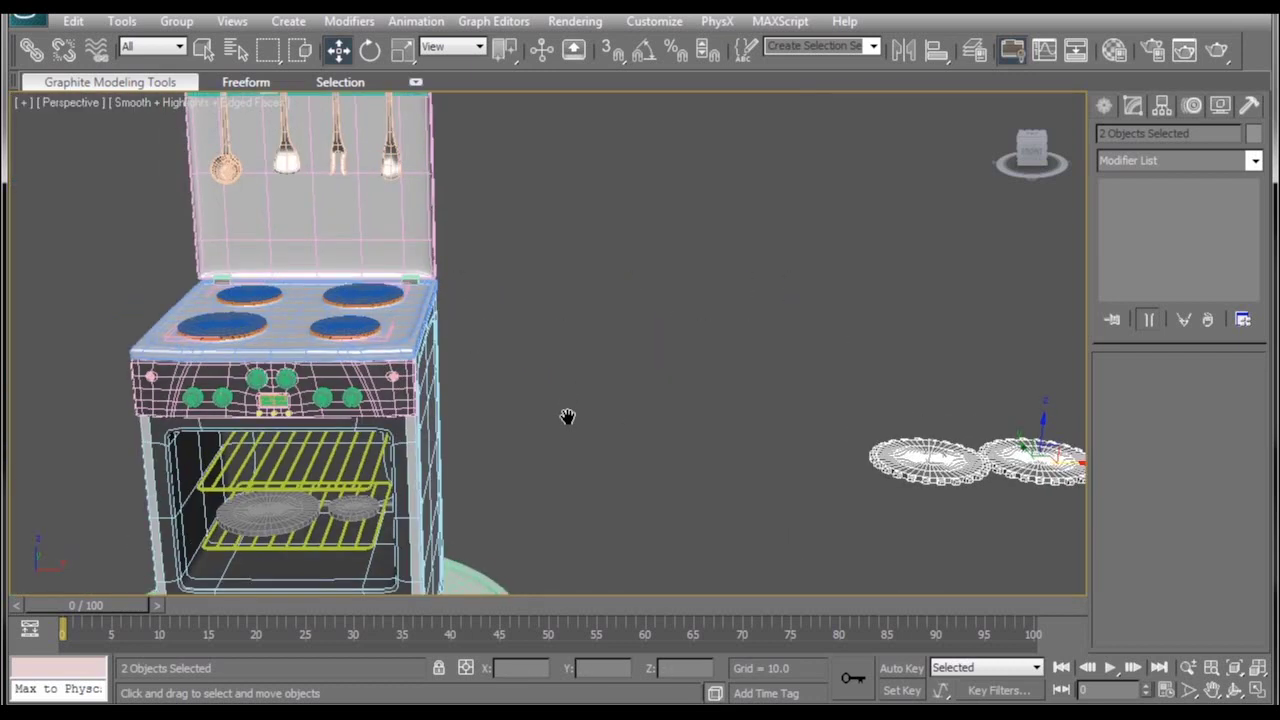
{"action": "middle_click_drag", "start_coordinate": [567, 416], "coordinate": [567, 448]}
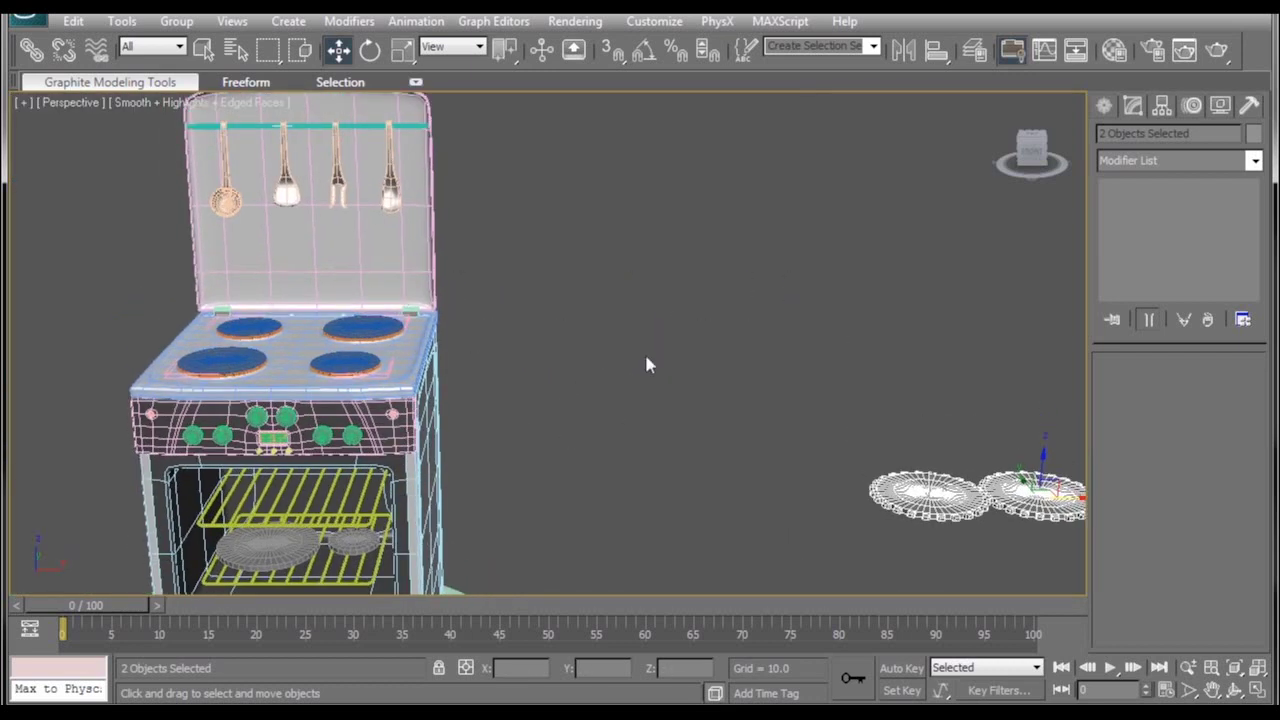
{"action": "middle_click_drag", "start_coordinate": [646, 357], "coordinate": [487, 308]}
{"action": "left_click_drag", "start_coordinate": [873, 420], "coordinate": [856, 580]}
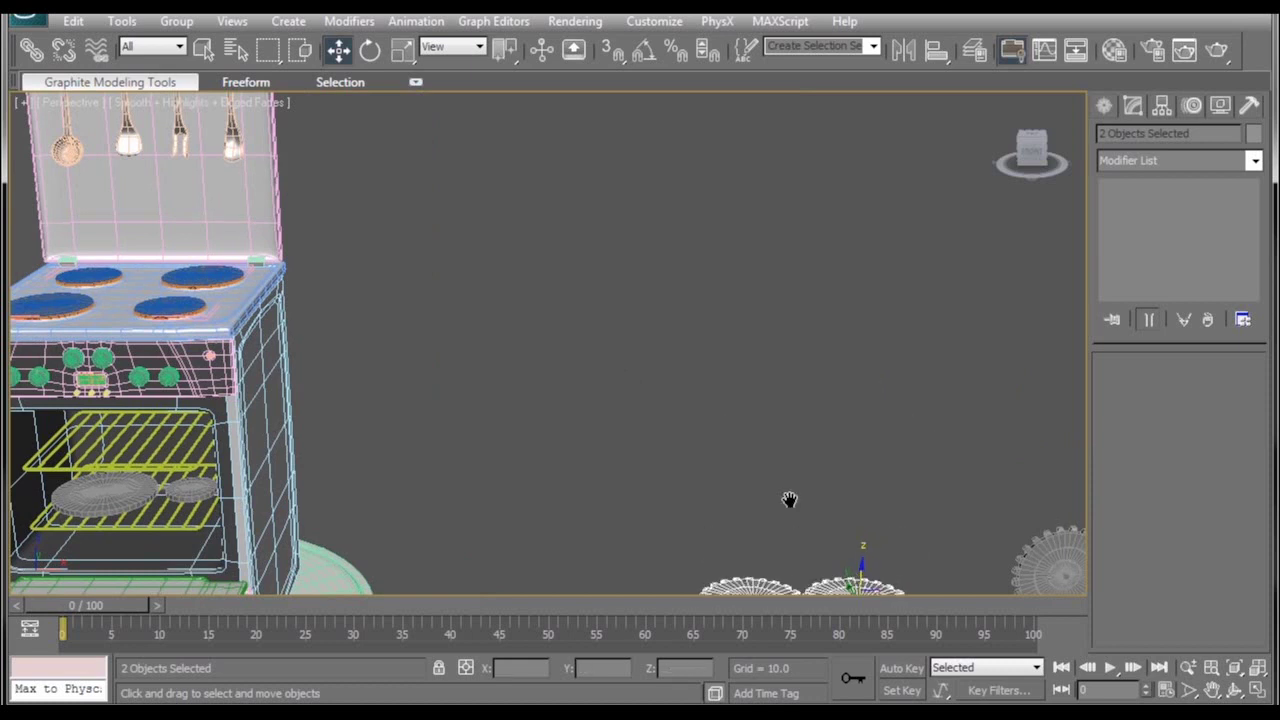
- Start wiring the left gear's Z Rotation to the right gear's Z Rotation
{"action": "middle_click_drag", "start_coordinate": [789, 499], "coordinate": [703, 318]}
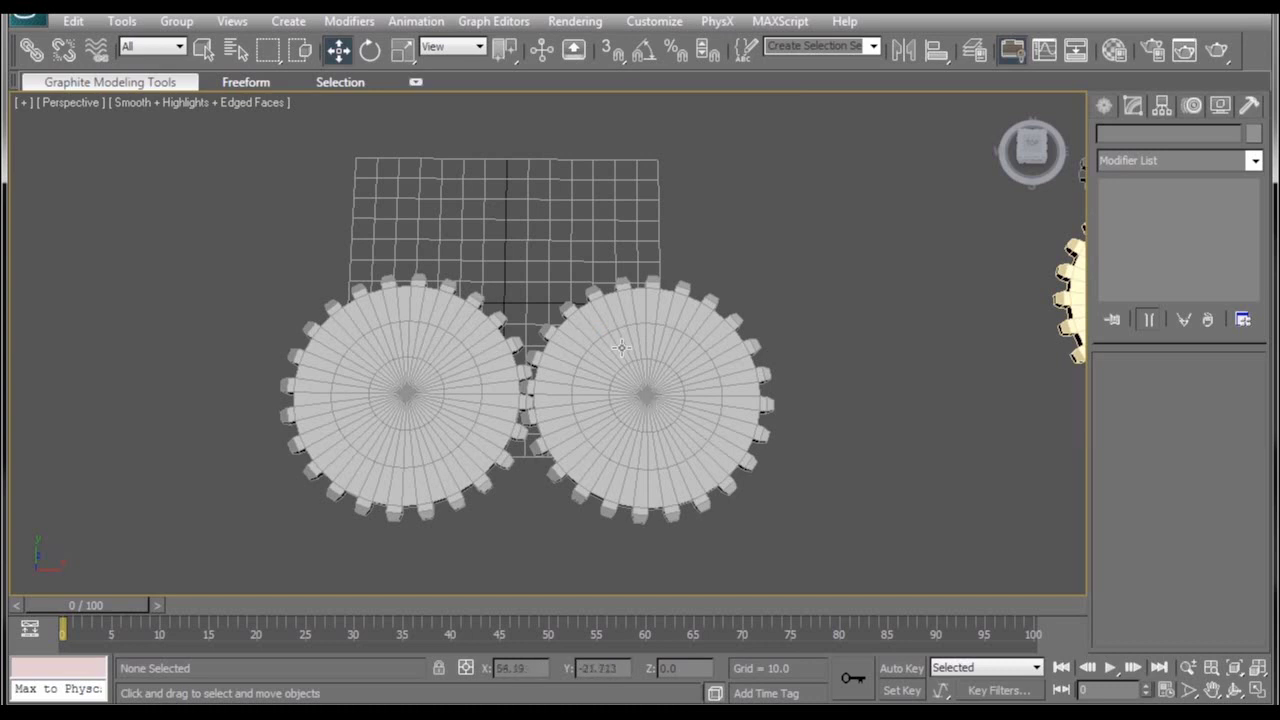
{"action": "left_click", "coordinate": [449, 383]}
{"action": "right_click", "coordinate": [449, 381]}
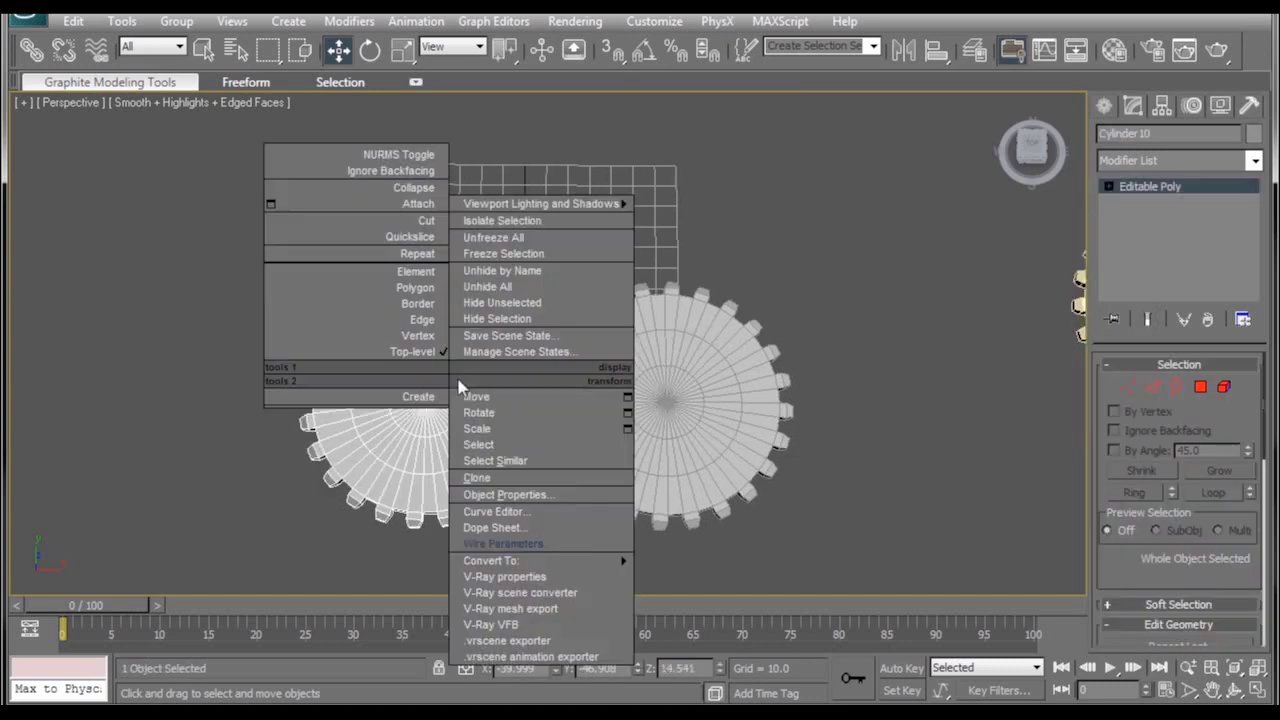
{"action": "left_click", "coordinate": [502, 544]}
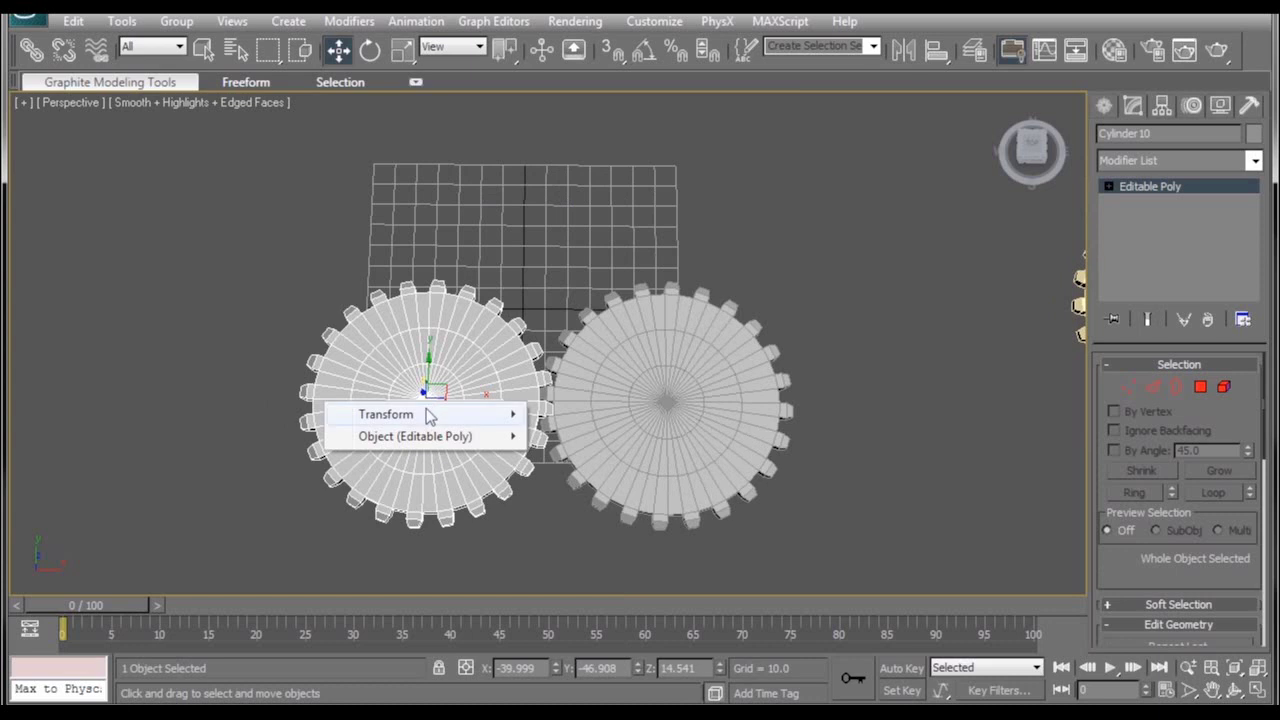
{"action": "mouse_move", "coordinate": [430, 414]}
{"action": "mouse_move", "coordinate": [572, 437]}
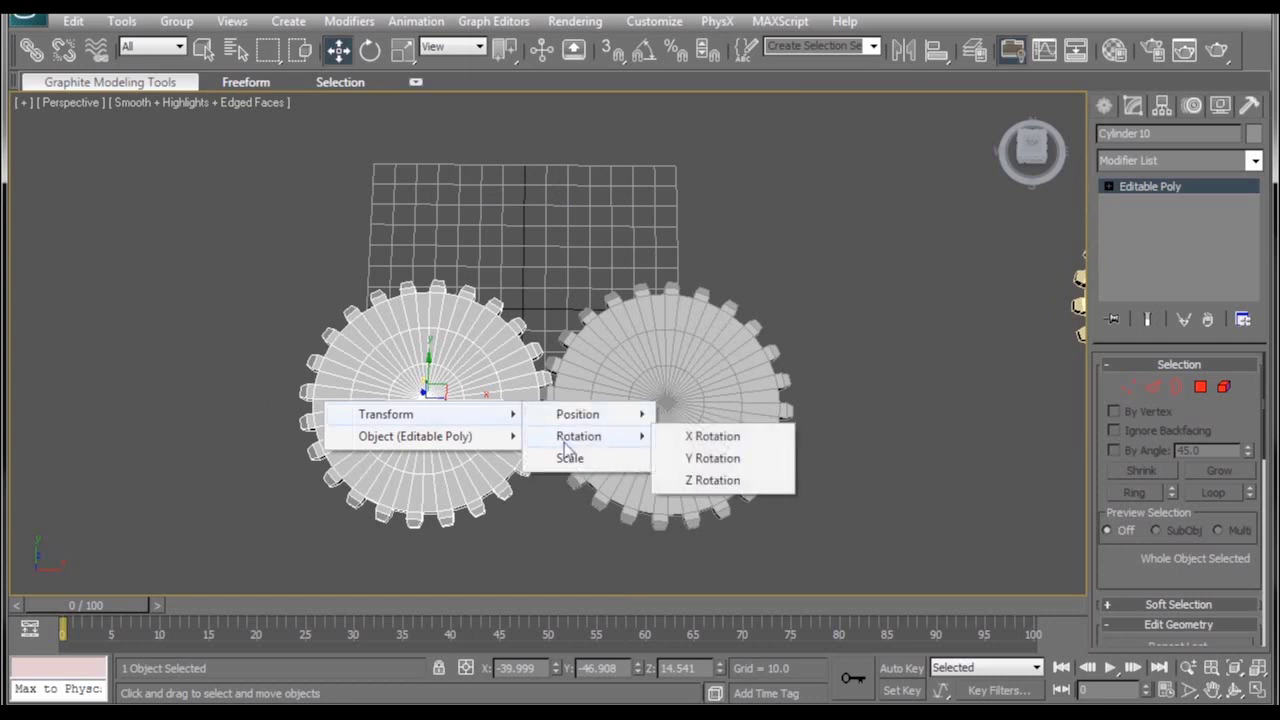
{"action": "left_click", "coordinate": [700, 479]}
{"action": "left_click", "coordinate": [680, 352]}
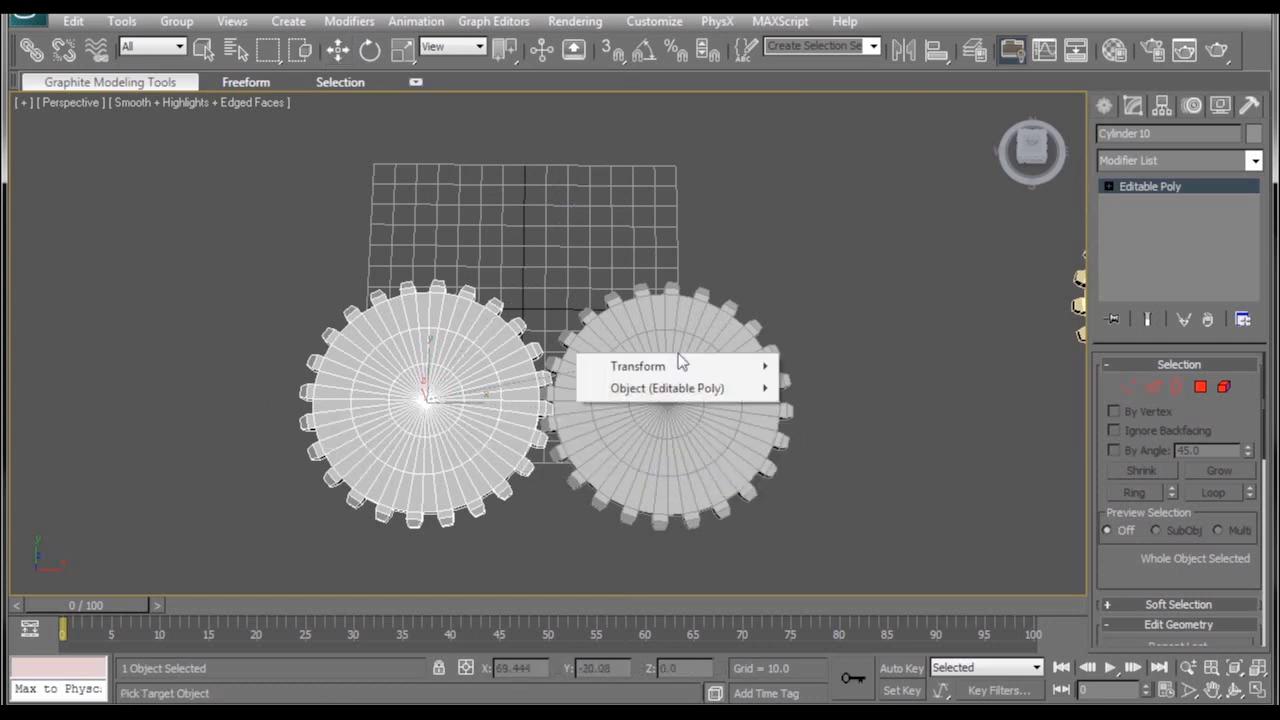
{"action": "mouse_move", "coordinate": [672, 366]}
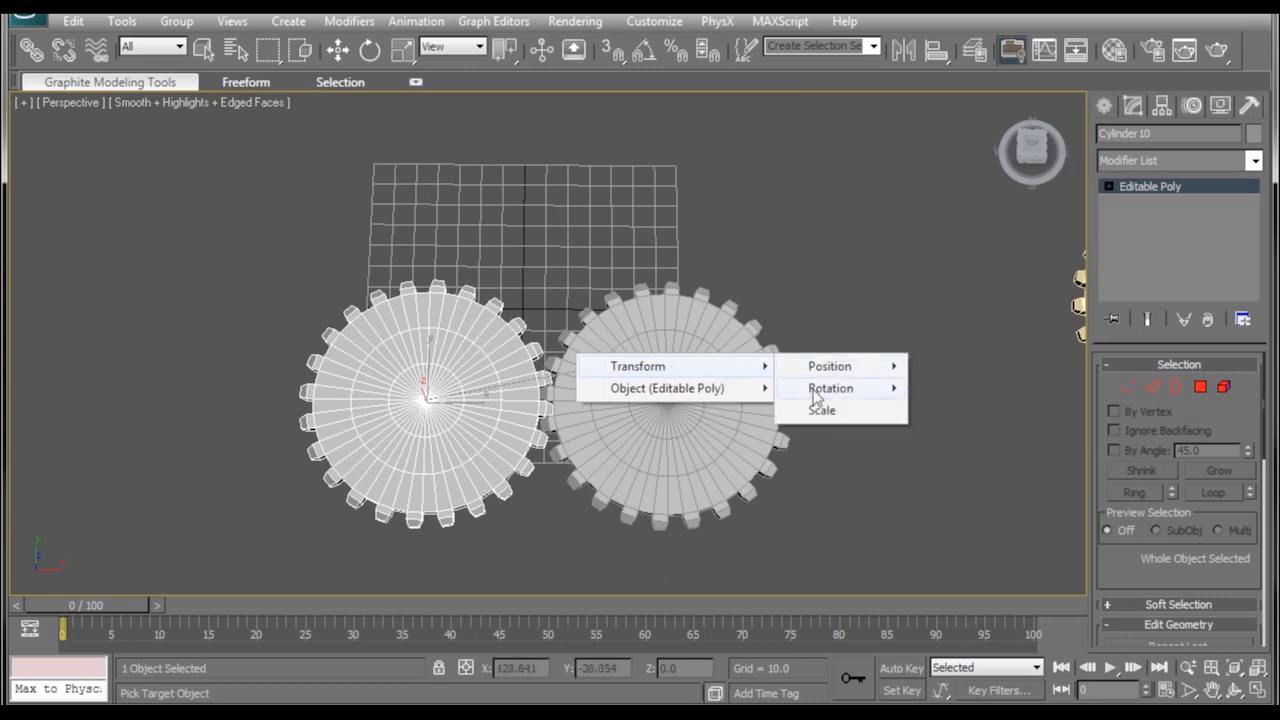
{"action": "mouse_move", "coordinate": [826, 390]}
{"action": "left_click", "coordinate": [950, 433]}
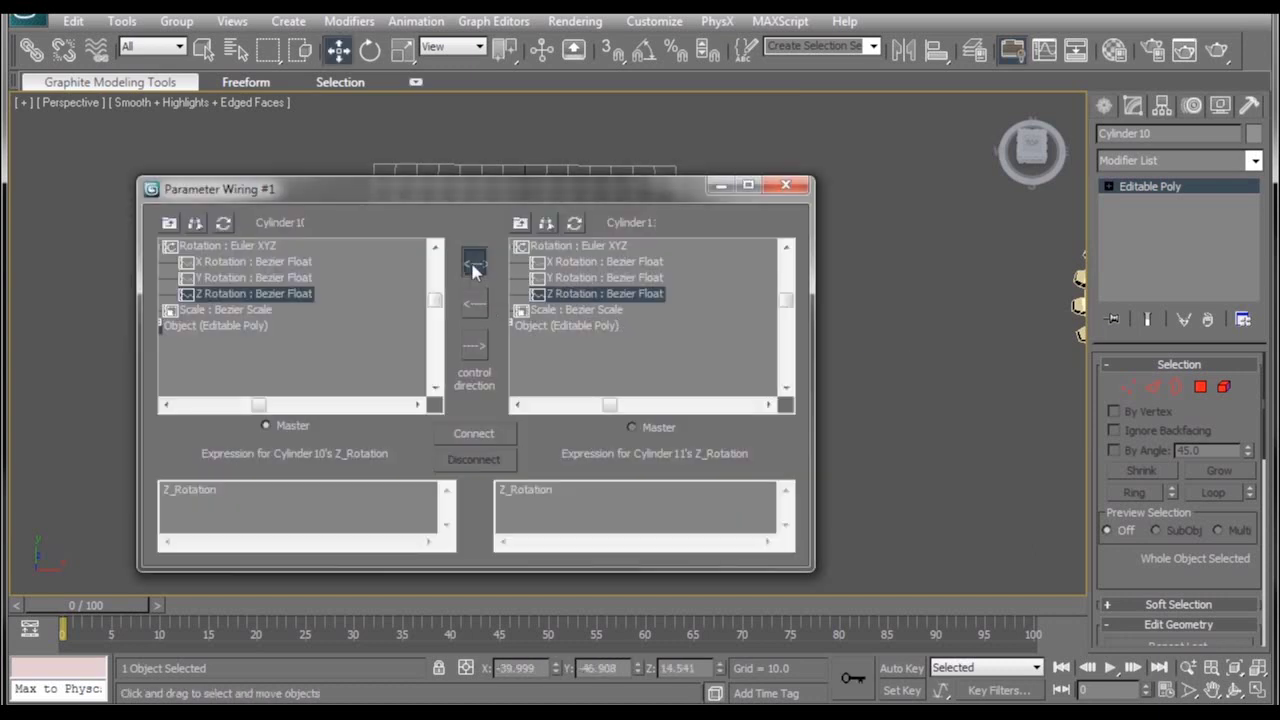
- Connect the two Z rotations with two-way control, using -Z_Rotation as the expression for Cylinder11
{"action": "left_click", "coordinate": [474, 264]}
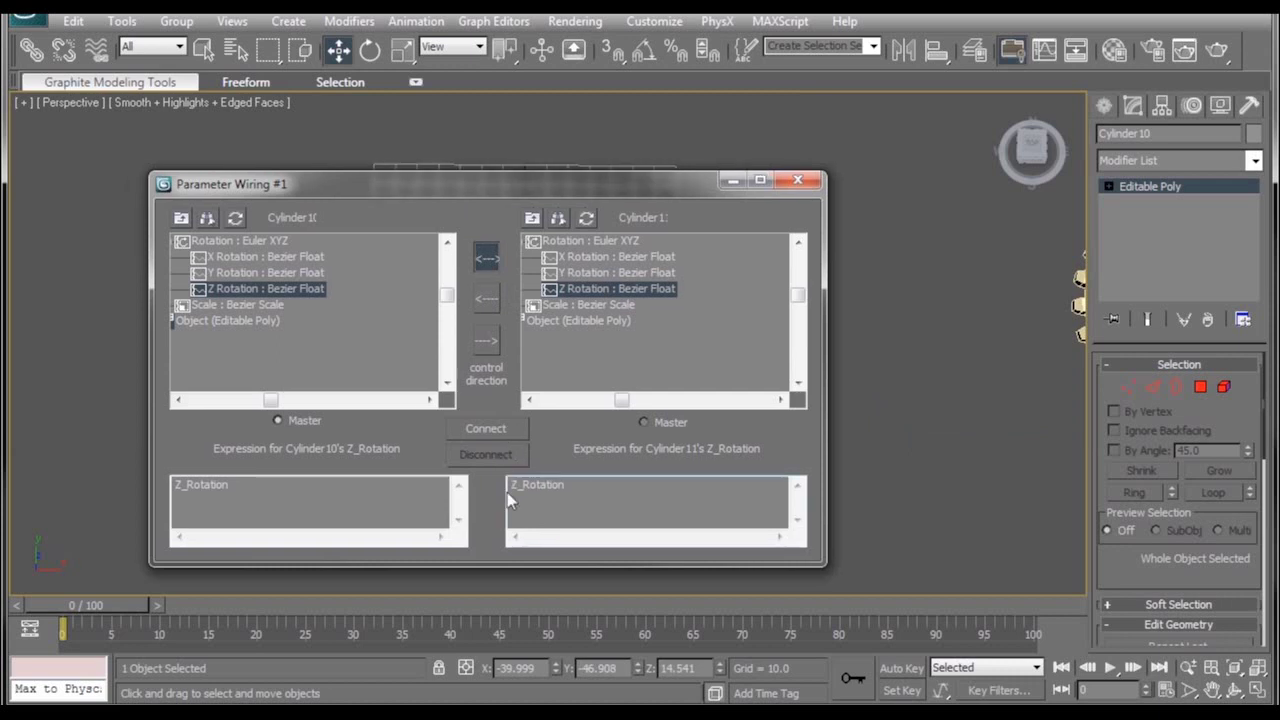
{"action": "type", "text": "-"}
{"action": "left_click", "coordinate": [486, 428]}
- Move the wiring dialog aside and rotate the left gear about Z to test the connection
{"action": "left_click_drag", "start_coordinate": [630, 181], "coordinate": [1230, 88]}
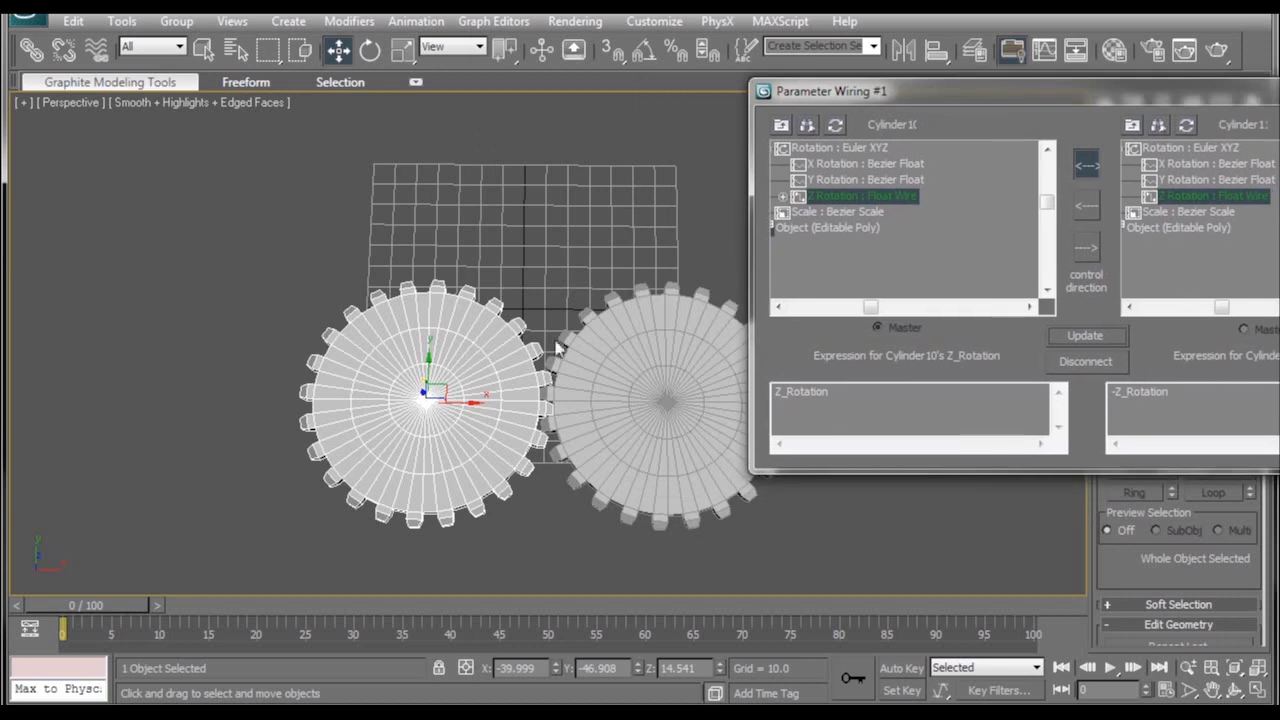
{"action": "middle_click_drag", "start_coordinate": [470, 384], "coordinate": [455, 396]}
{"action": "key", "text": "e"}
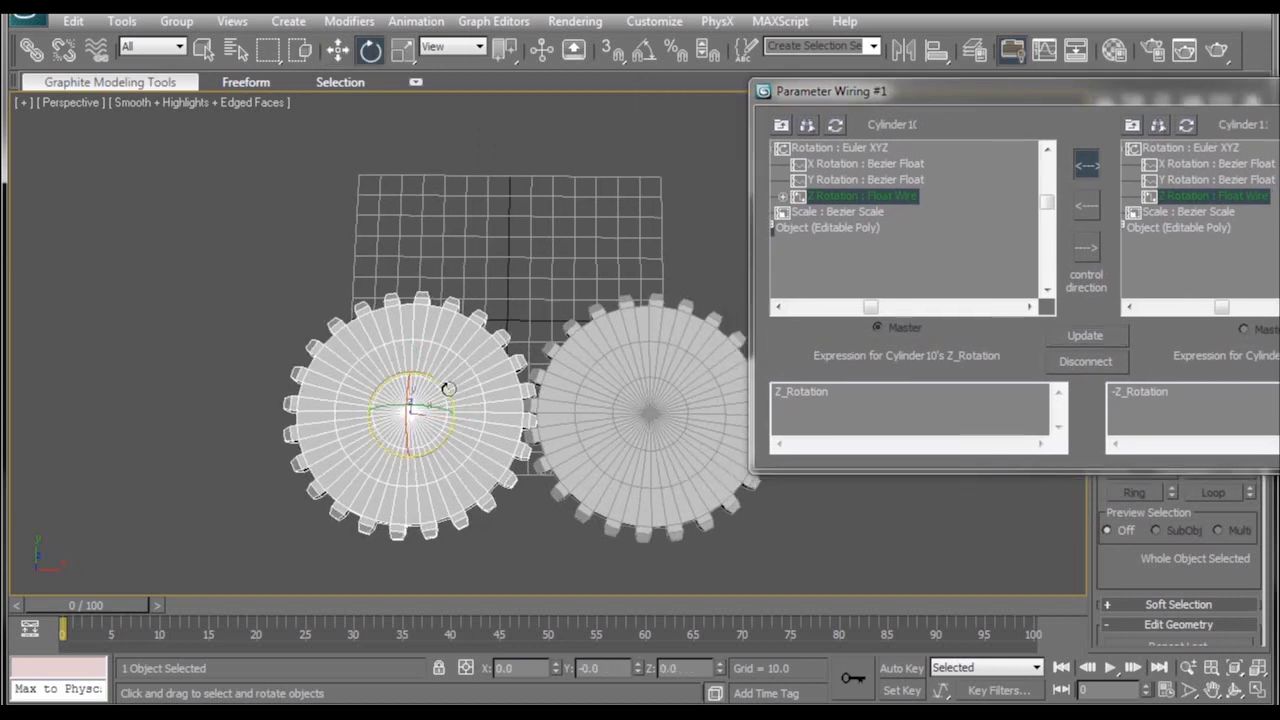
{"action": "left_click_drag", "start_coordinate": [447, 389], "coordinate": [624, 376]}
- Scale the right gear down uniformly and move it along X until its teeth meet the left gear's
{"action": "left_click", "coordinate": [632, 398]}
{"action": "middle_click_drag", "start_coordinate": [634, 400], "coordinate": [588, 403]}
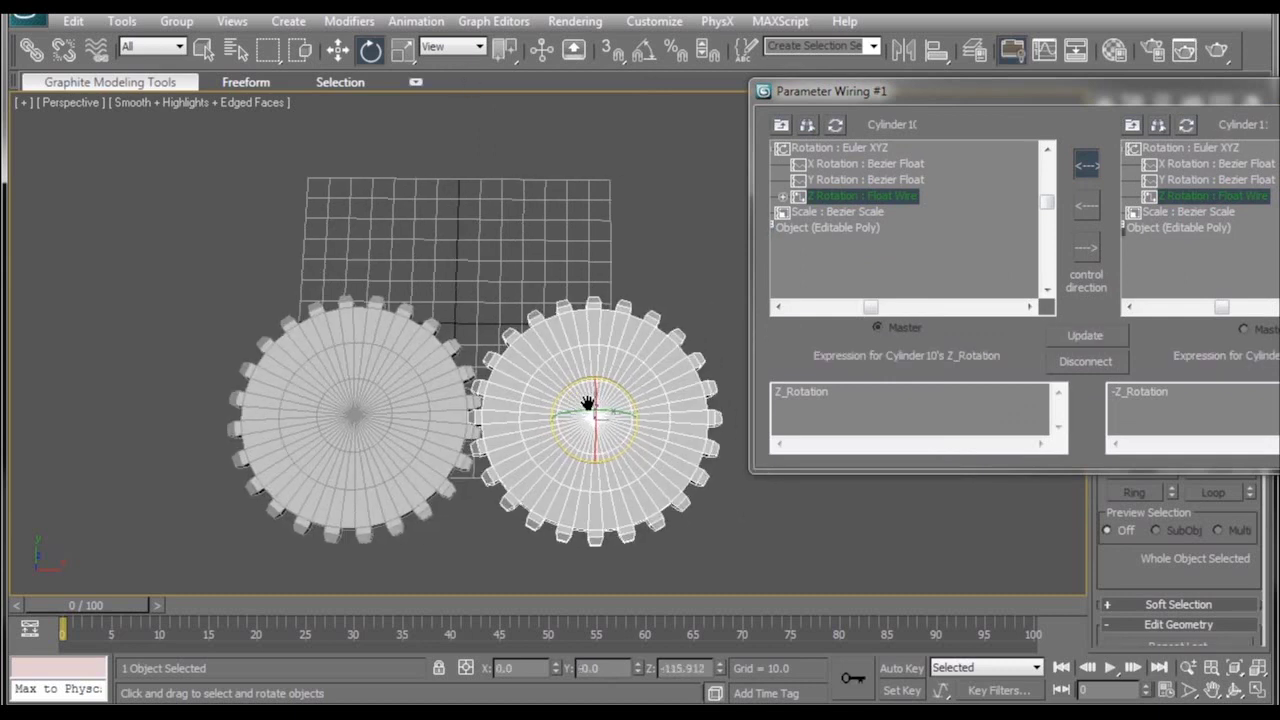
{"action": "mouse_move", "coordinate": [622, 445]}
{"action": "middle_mouse_down", "text": "alt"}
{"action": "mouse_move", "coordinate": [634, 423]}
{"action": "mouse_move", "coordinate": [626, 435]}
{"action": "middle_mouse_up", "text": "alt"}
{"action": "key", "text": "r"}
{"action": "left_click_drag", "start_coordinate": [579, 416], "coordinate": [643, 337]}
{"action": "key", "text": "w"}
{"action": "left_click_drag", "start_coordinate": [633, 412], "coordinate": [565, 413]}
{"action": "middle_click_drag", "start_coordinate": [564, 414], "coordinate": [531, 434], "text": "alt"}
{"action": "scroll", "coordinate": [663, 323], "scroll_direction": "up", "scroll_amount": 5}
{"action": "scroll", "coordinate": [549, 394], "scroll_direction": "down", "scroll_amount": 3}
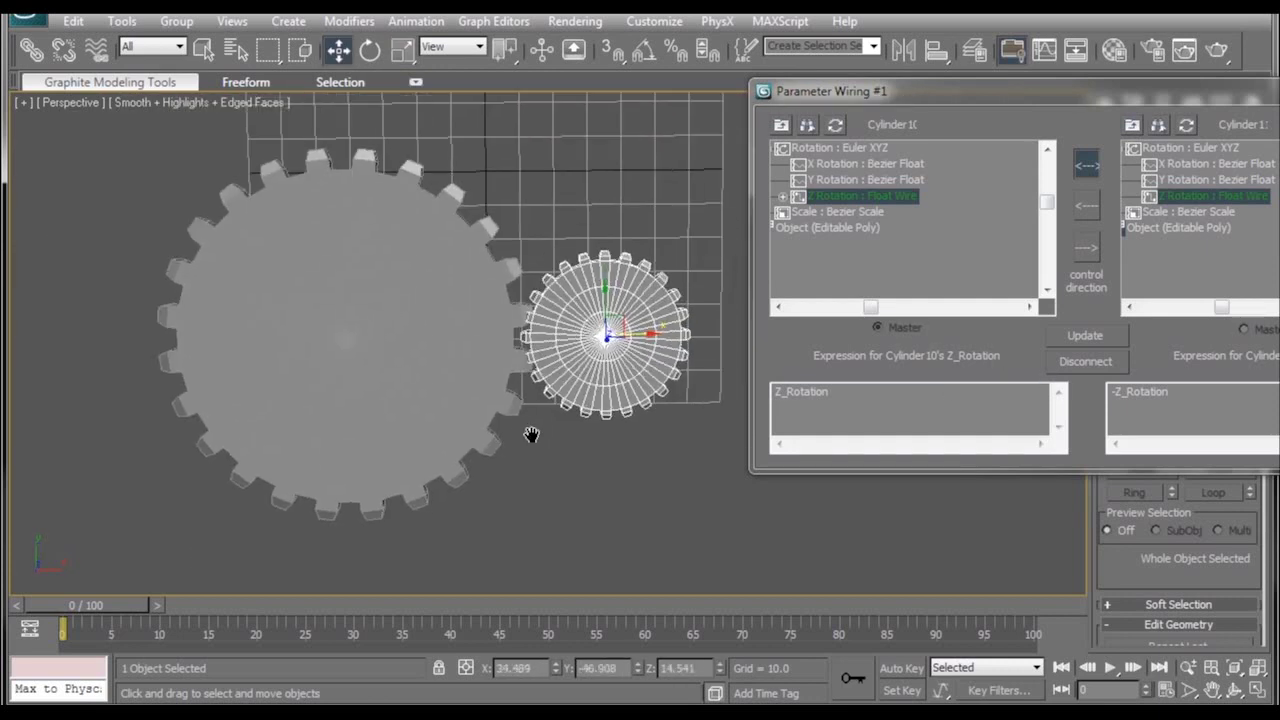
- Rotate the large gear and then the small gear about Z to check how their teeth mesh
{"action": "left_click", "coordinate": [389, 396]}
{"action": "key", "text": "e"}
{"action": "left_click_drag", "start_coordinate": [386, 300], "coordinate": [317, 635]}
{"action": "left_click", "coordinate": [530, 450]}
{"action": "left_click", "coordinate": [560, 386]}
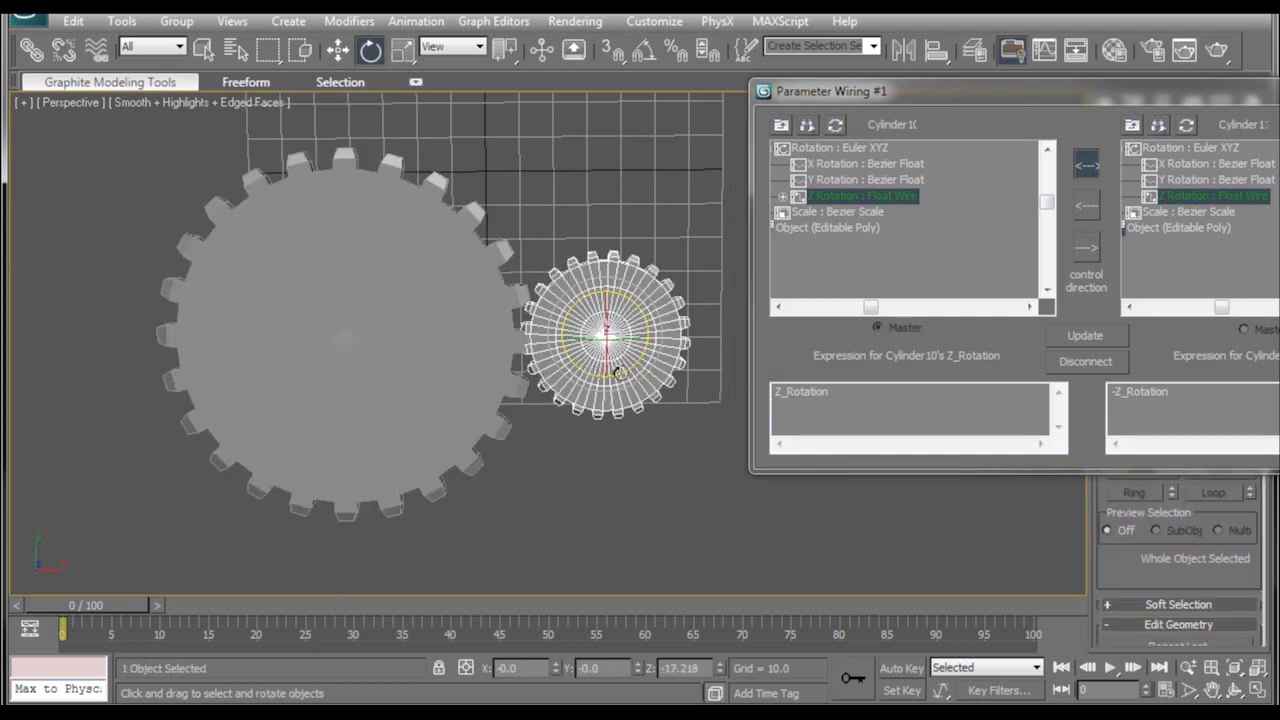
{"action": "left_click_drag", "start_coordinate": [598, 376], "coordinate": [743, 408]}
- Close the Parameter Wiring dialog and delete both gears
{"action": "left_click_drag", "start_coordinate": [776, 94], "coordinate": [251, 142]}
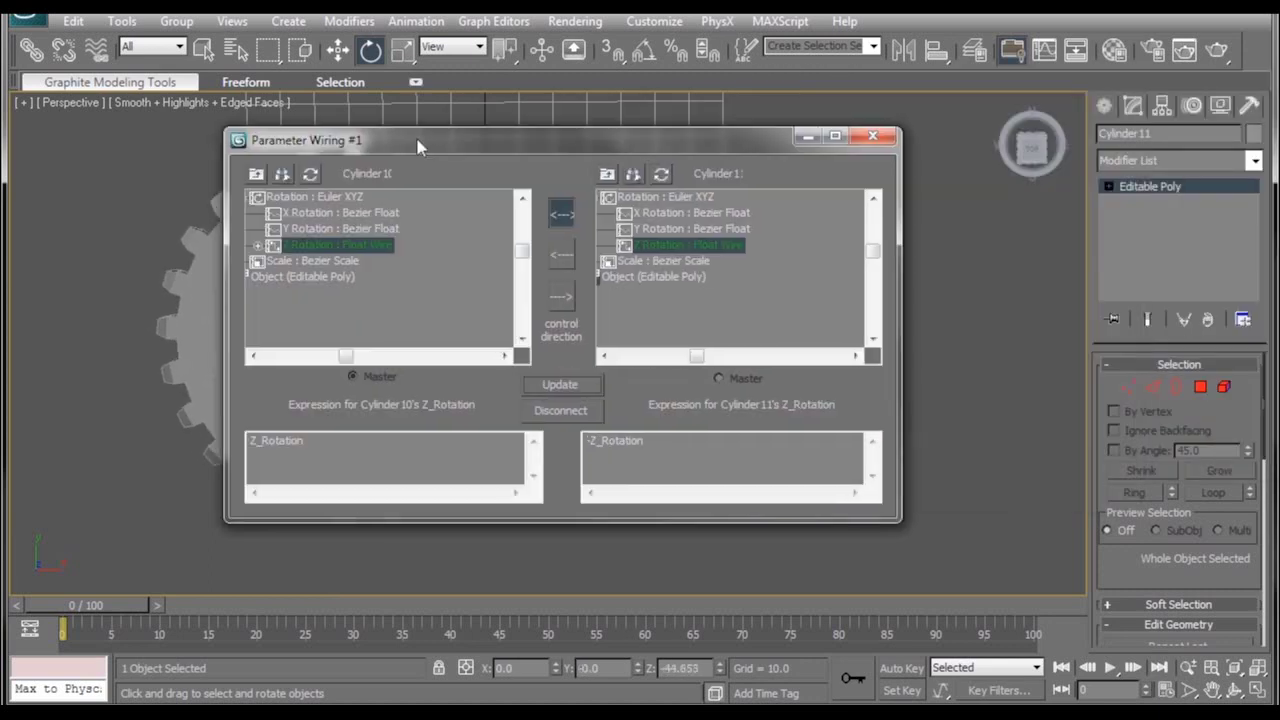
{"action": "left_click", "coordinate": [890, 136]}
{"action": "left_click", "coordinate": [220, 352], "text": "ctrl"}
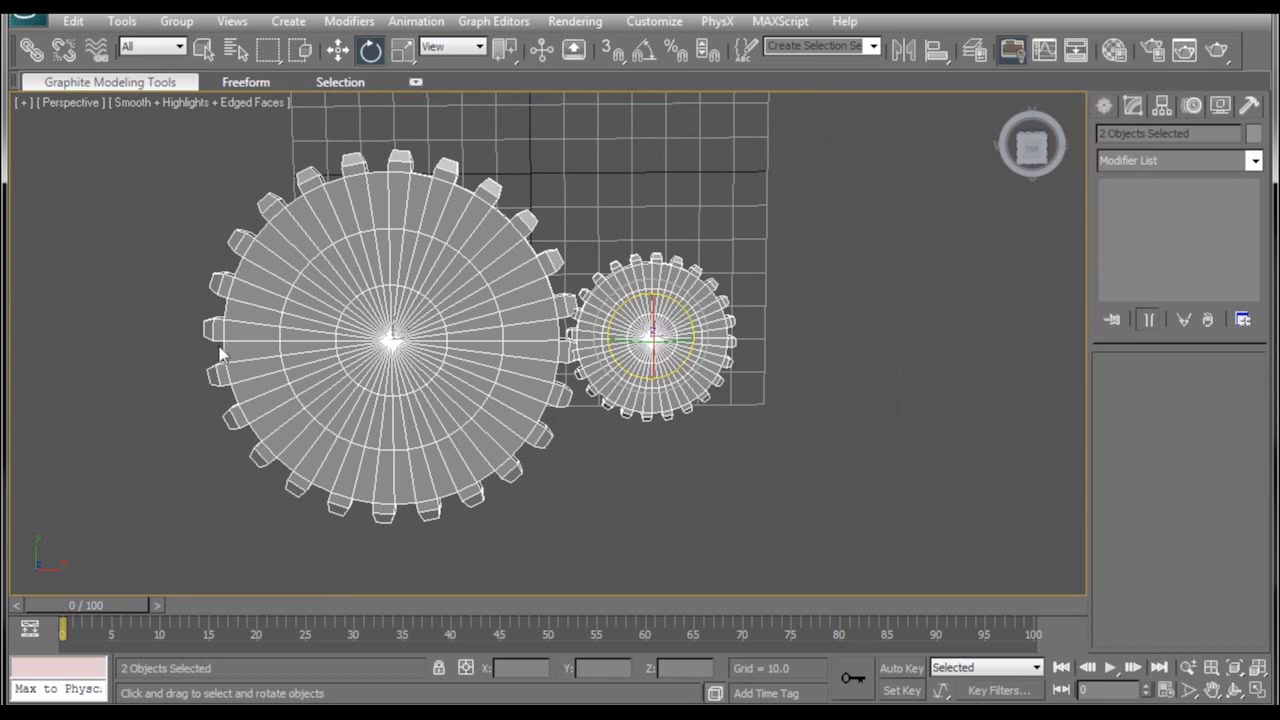
{"action": "key", "text": "Delete"}
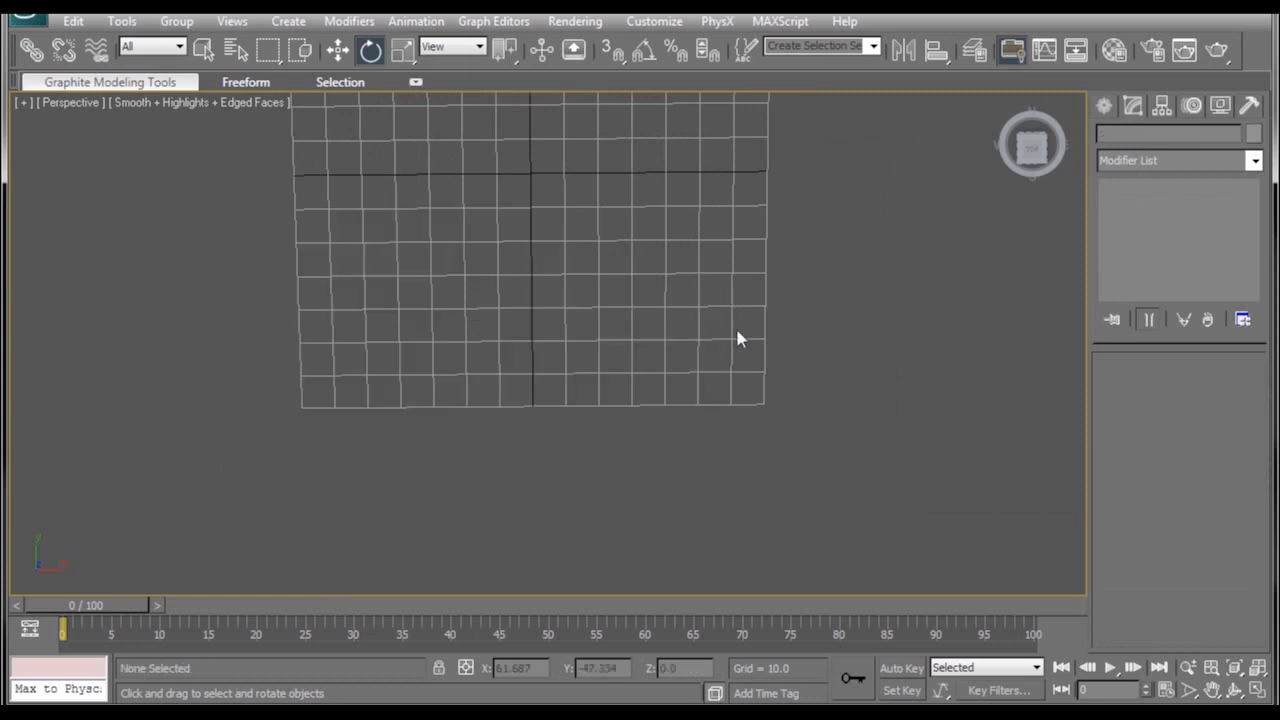
{"action": "key", "text": "z"}
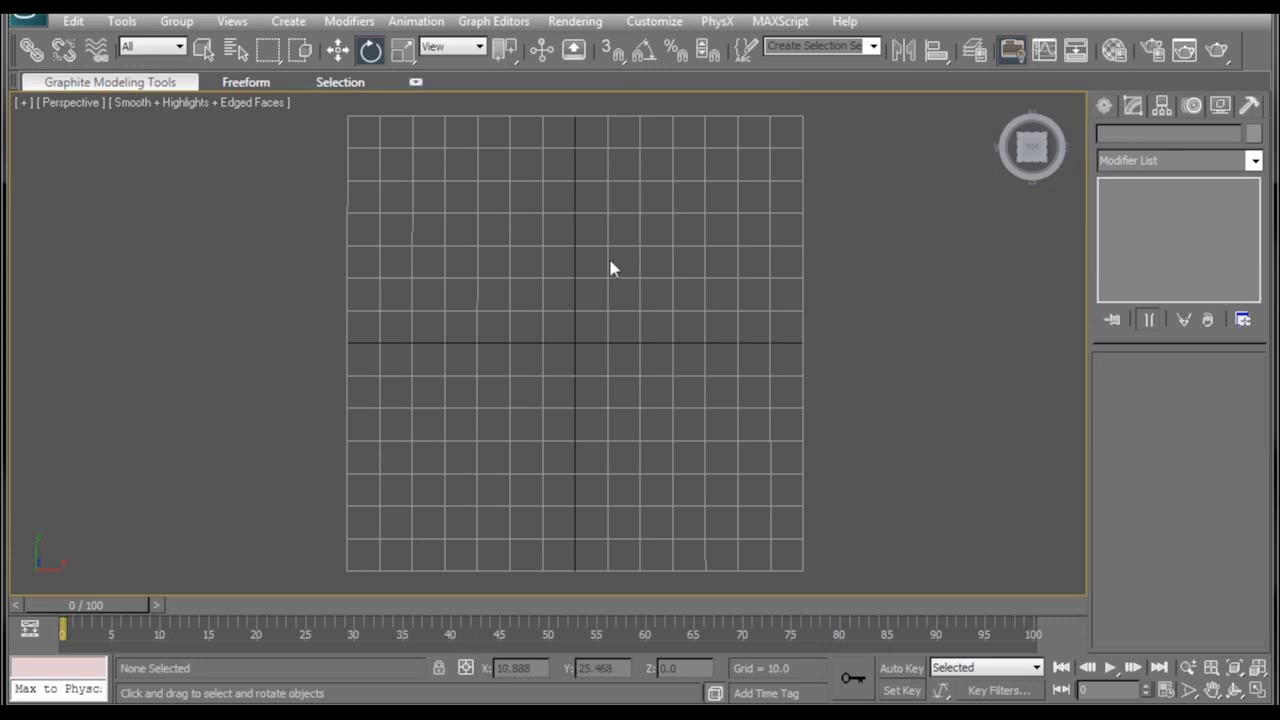
- Set the display unit scale to Generic Units
{"action": "left_click", "coordinate": [654, 21]}
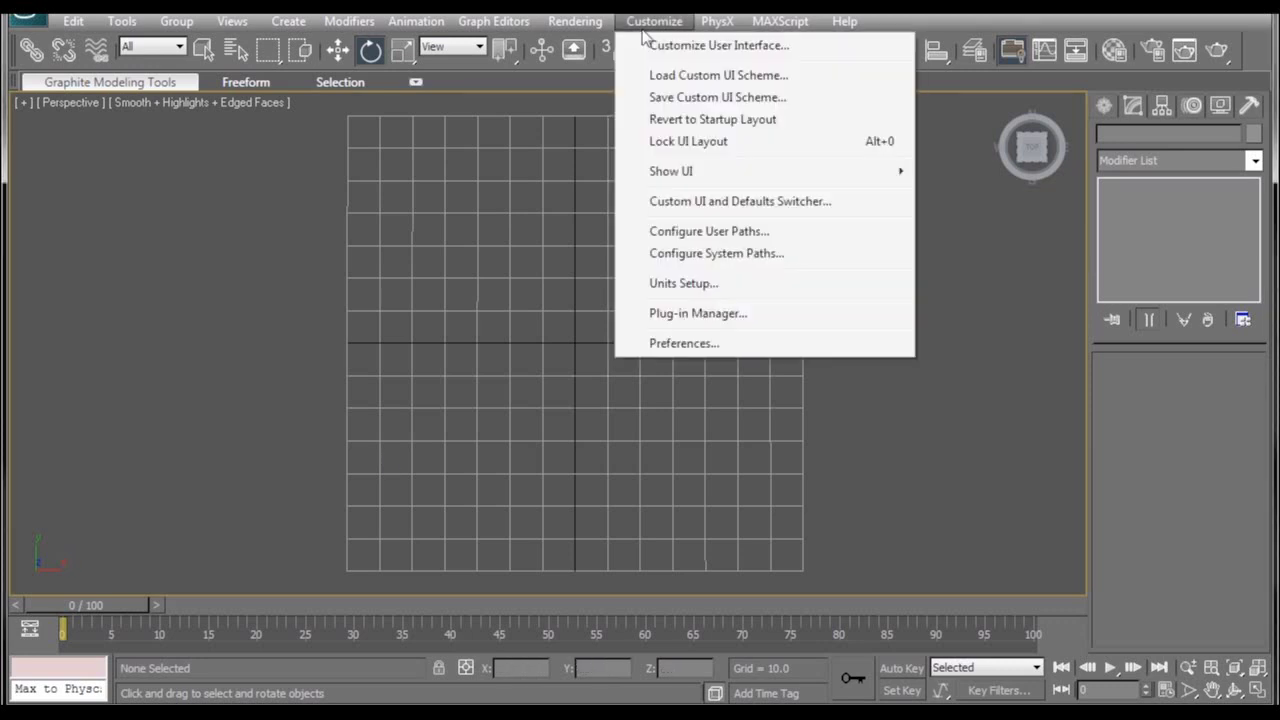
{"action": "left_click", "coordinate": [686, 284]}
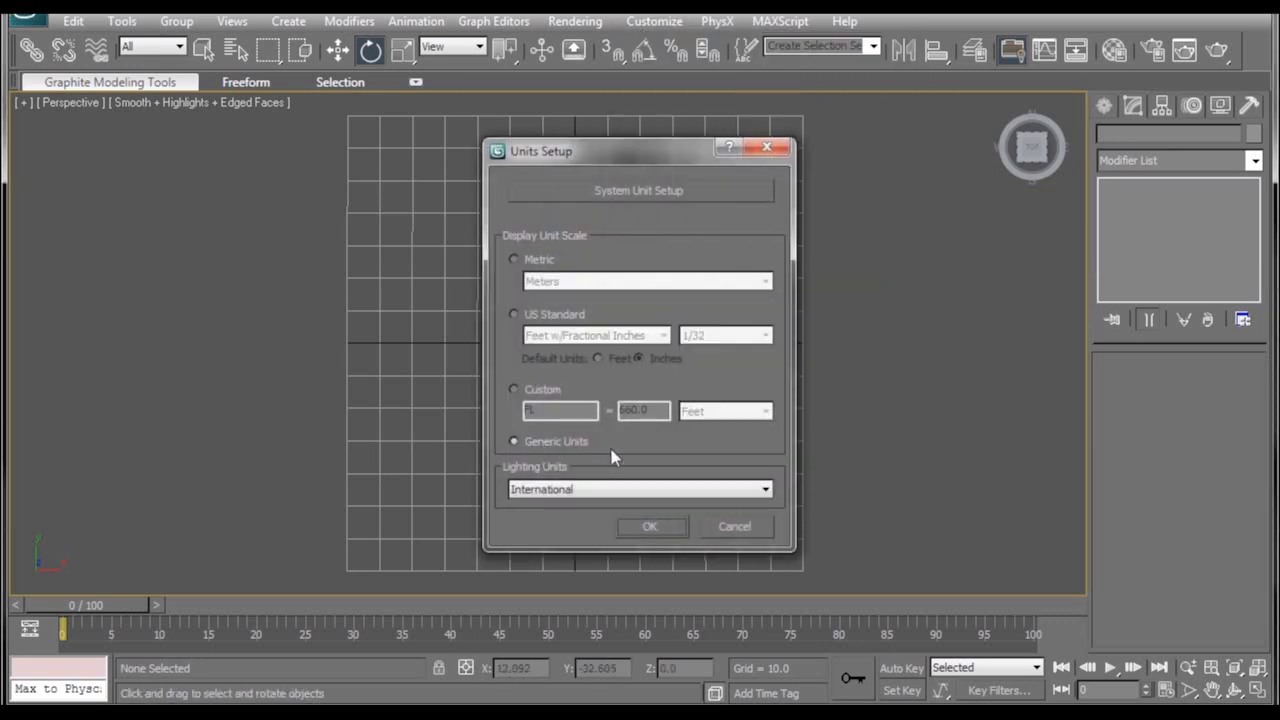
{"action": "left_click", "coordinate": [520, 442]}
{"action": "left_click", "coordinate": [650, 526]}
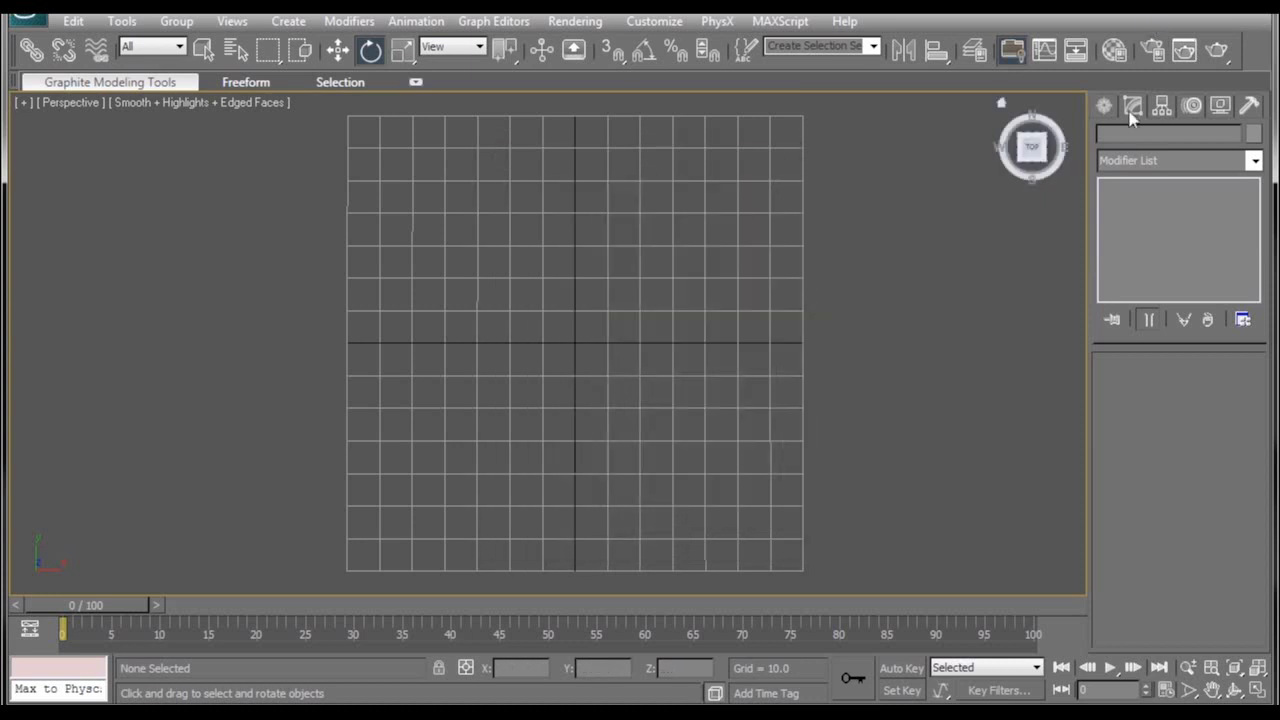
- Create a cylinder at the grid centre and set its radius and number of sides to 18
{"action": "left_click", "coordinate": [1104, 106]}
{"action": "left_click", "coordinate": [1140, 275]}
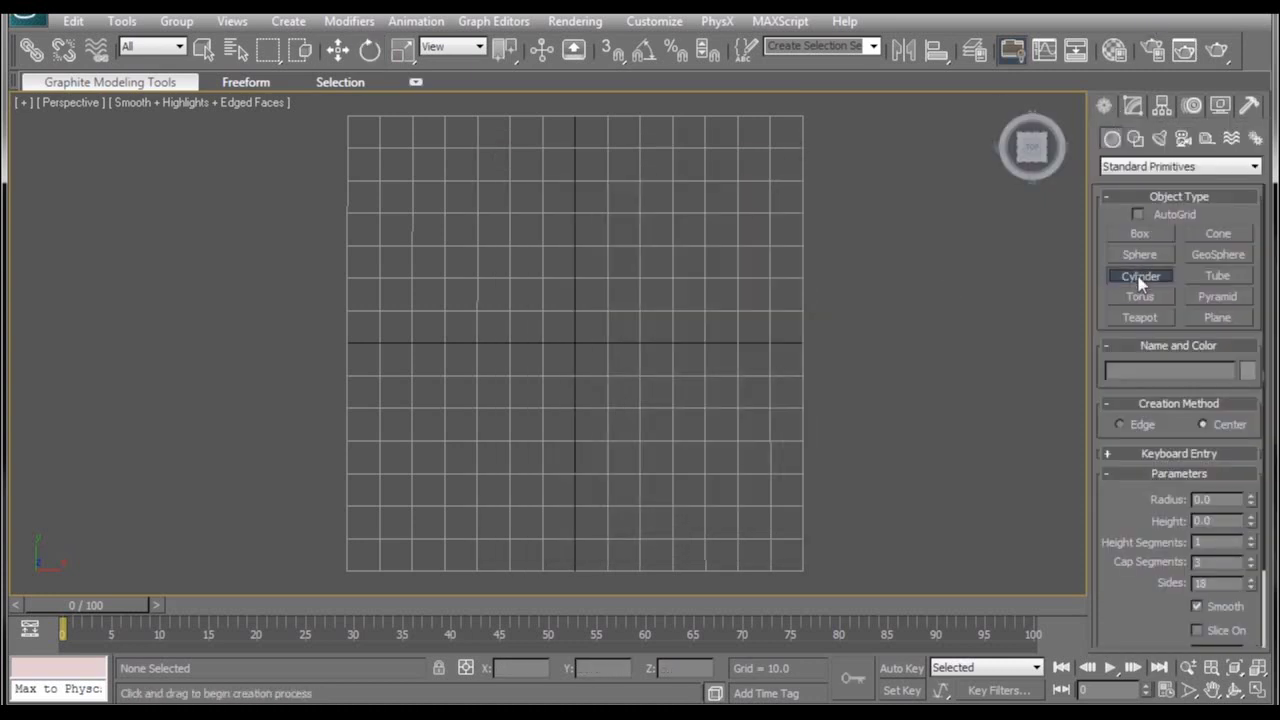
{"action": "left_click_drag", "start_coordinate": [567, 342], "coordinate": [783, 333]}
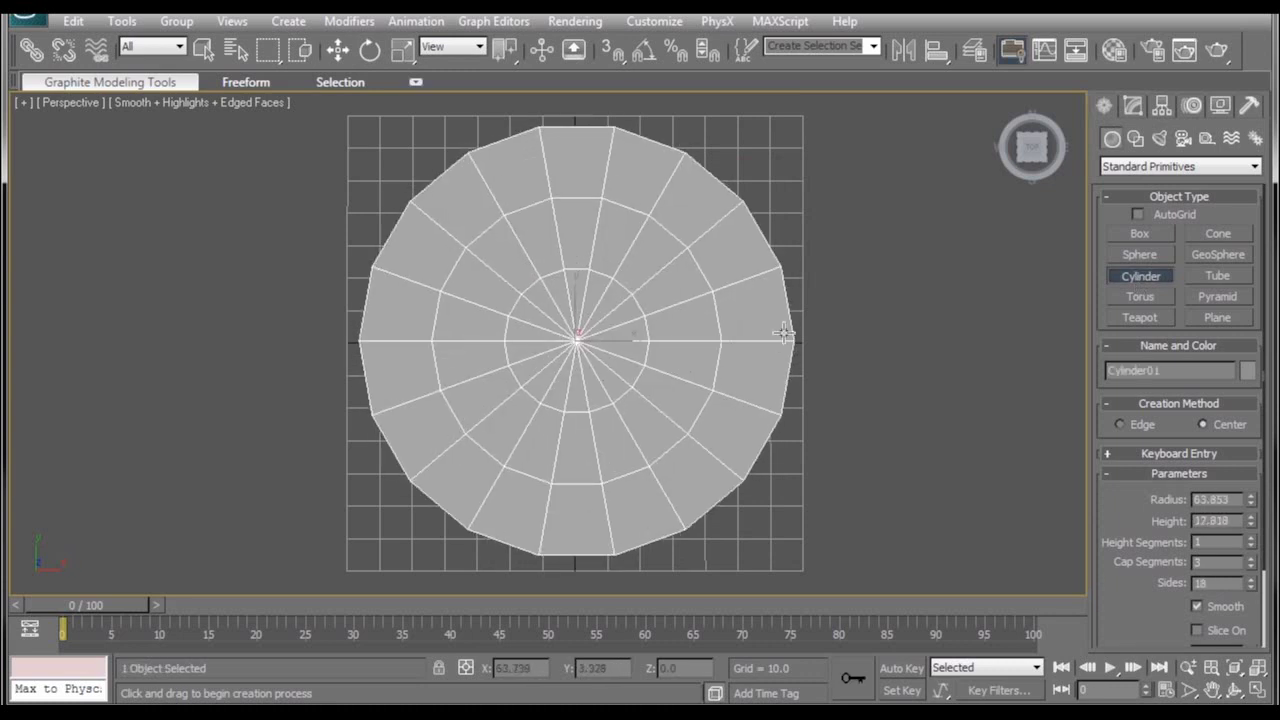
{"action": "left_click", "coordinate": [986, 489]}
{"action": "double_click", "coordinate": [1236, 498]}
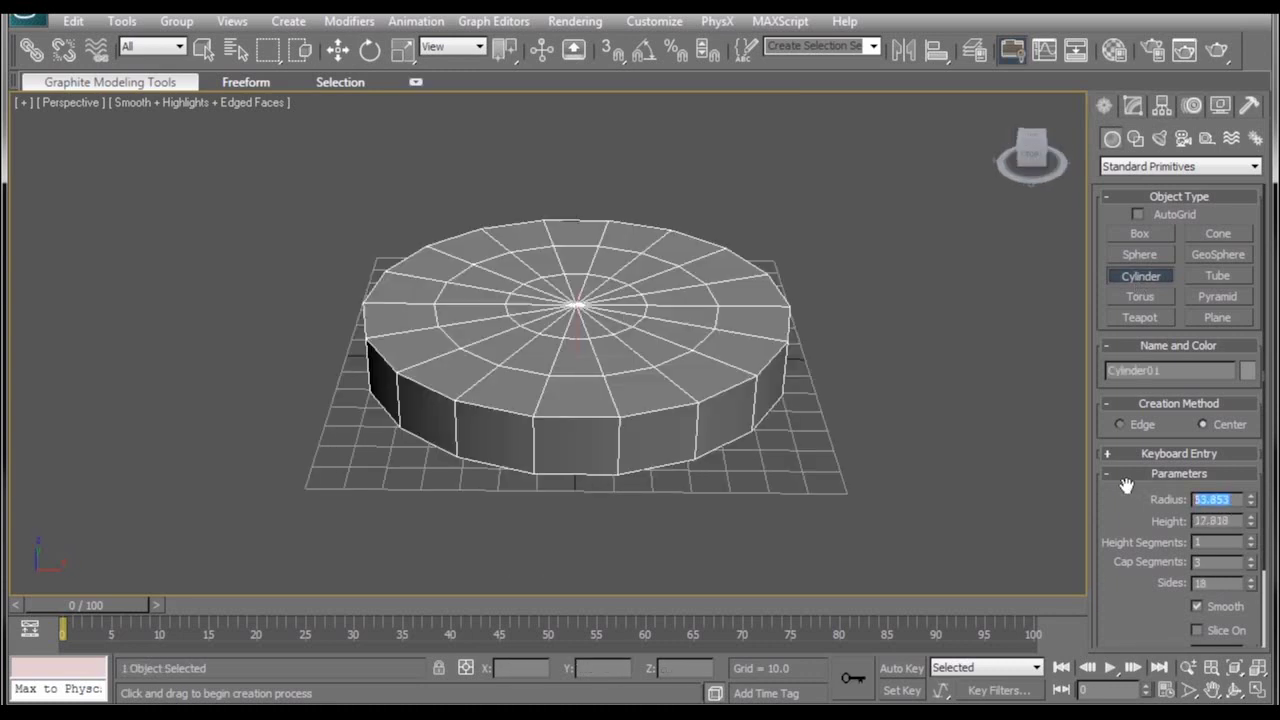
{"action": "type", "text": "18"}
{"action": "double_click", "coordinate": [1222, 583]}
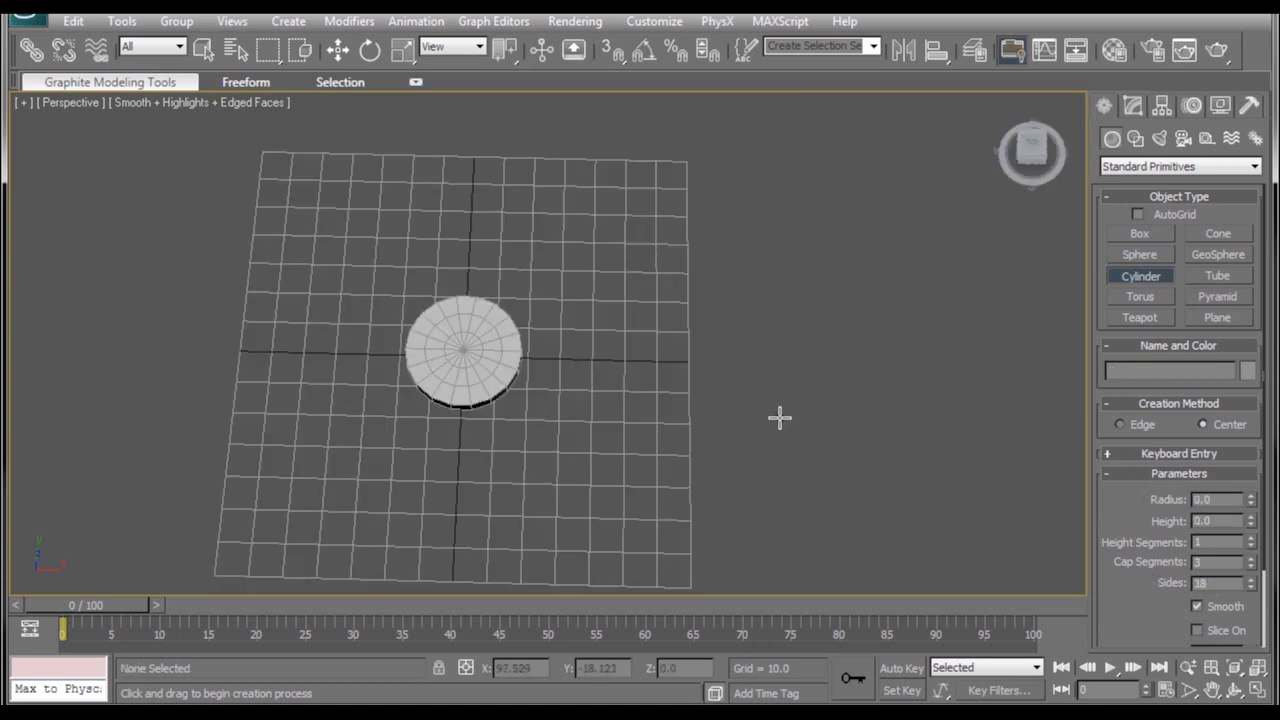
- Create a second cylinder about 7 units high beside the first, with radius 15 and 15 sides
{"action": "middle_click_drag", "start_coordinate": [777, 418], "coordinate": [757, 400], "text": "alt"}
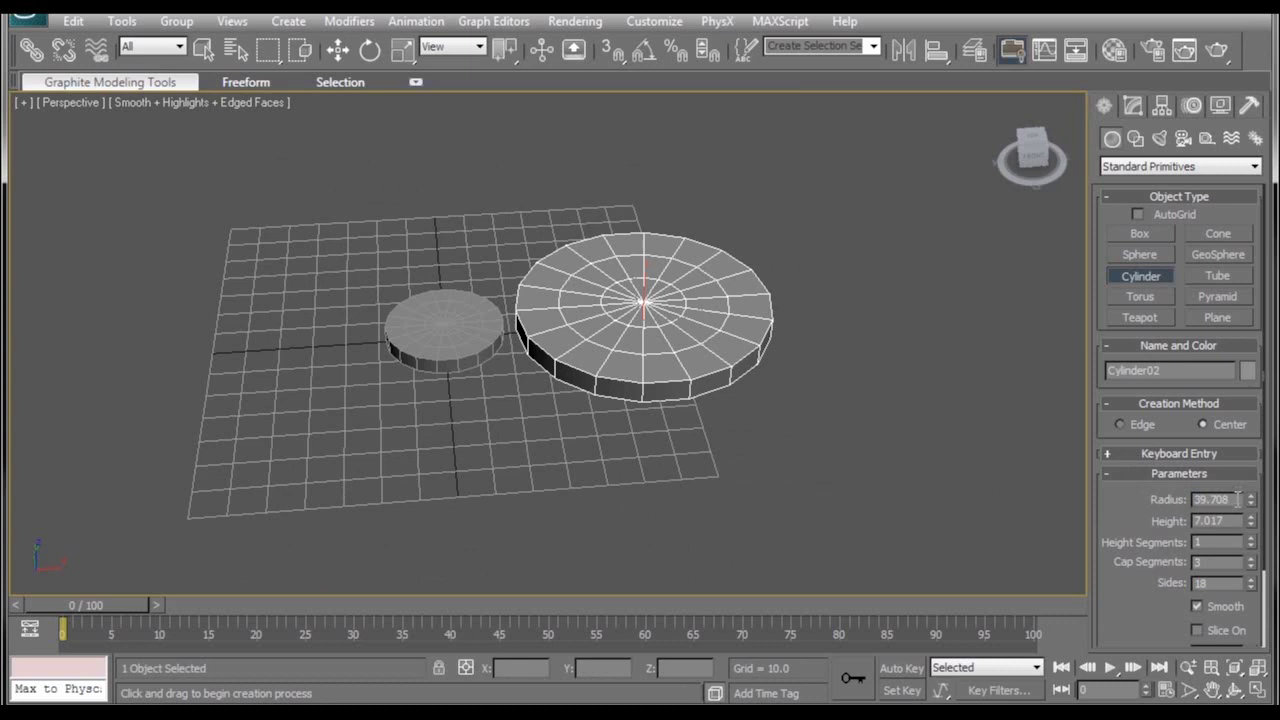
{"action": "double_click", "coordinate": [1238, 498]}
{"action": "type", "text": "15"}
{"action": "double_click", "coordinate": [1218, 583]}
{"action": "key", "text": "Return"}
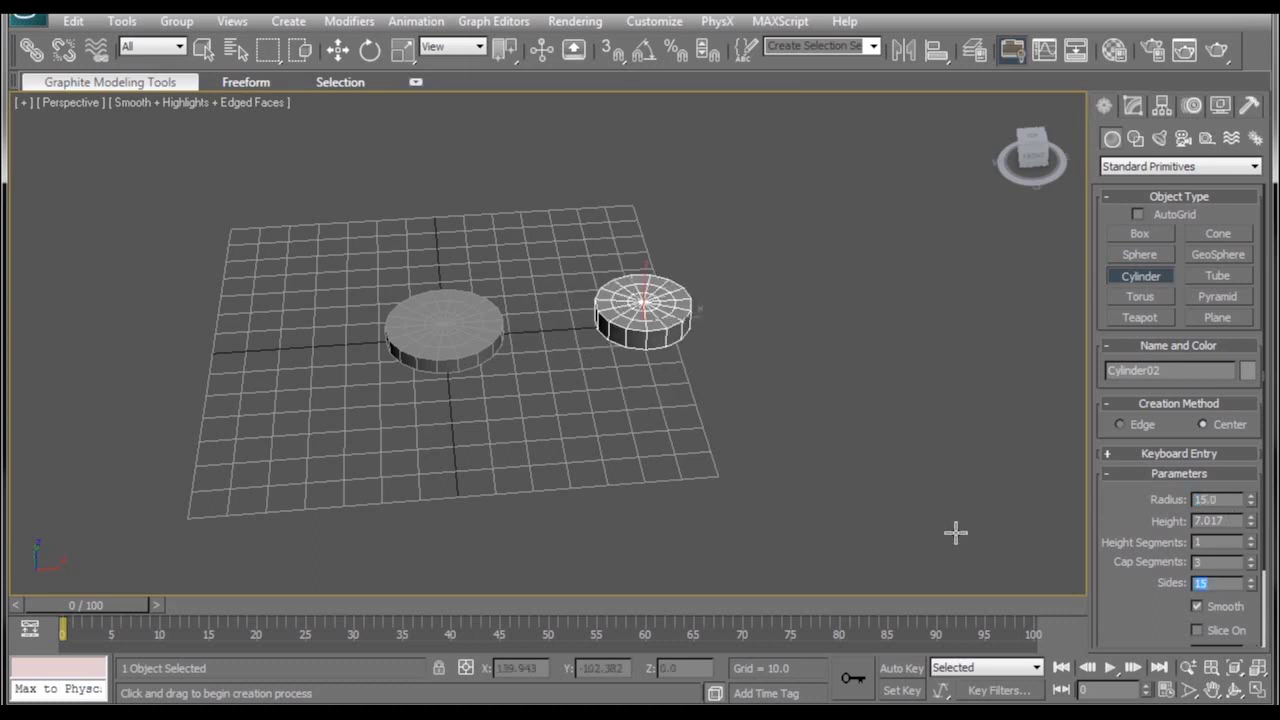
- Convert the smaller cylinder to an Editable Poly
{"action": "middle_click_drag", "start_coordinate": [846, 489], "coordinate": [842, 505], "text": "alt"}
{"action": "middle_click_drag", "start_coordinate": [842, 505], "coordinate": [552, 513]}
{"action": "left_click", "coordinate": [709, 610]}
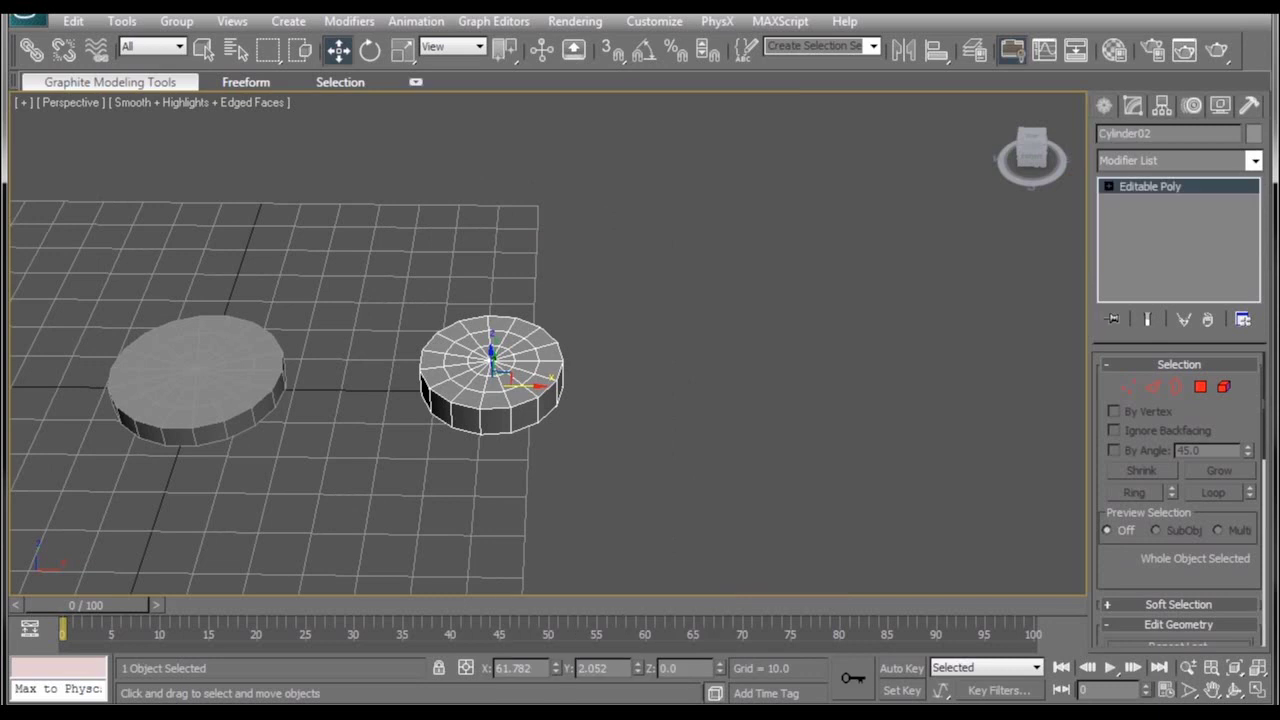
- Select every other side polygon around the smaller cylinder to try an alternating tooth pattern on 15 sides
{"action": "left_click", "coordinate": [1202, 388]}
{"action": "left_click", "coordinate": [494, 420]}
{"action": "middle_click_drag", "start_coordinate": [494, 420], "coordinate": [565, 436], "text": "alt"}
{"action": "left_click", "coordinate": [540, 400], "text": "ctrl"}
{"action": "middle_click_drag", "start_coordinate": [665, 436], "coordinate": [580, 396], "text": "alt"}
{"action": "left_click", "coordinate": [582, 400], "text": "ctrl"}
{"action": "middle_click_drag", "start_coordinate": [675, 484], "coordinate": [511, 465], "text": "alt"}
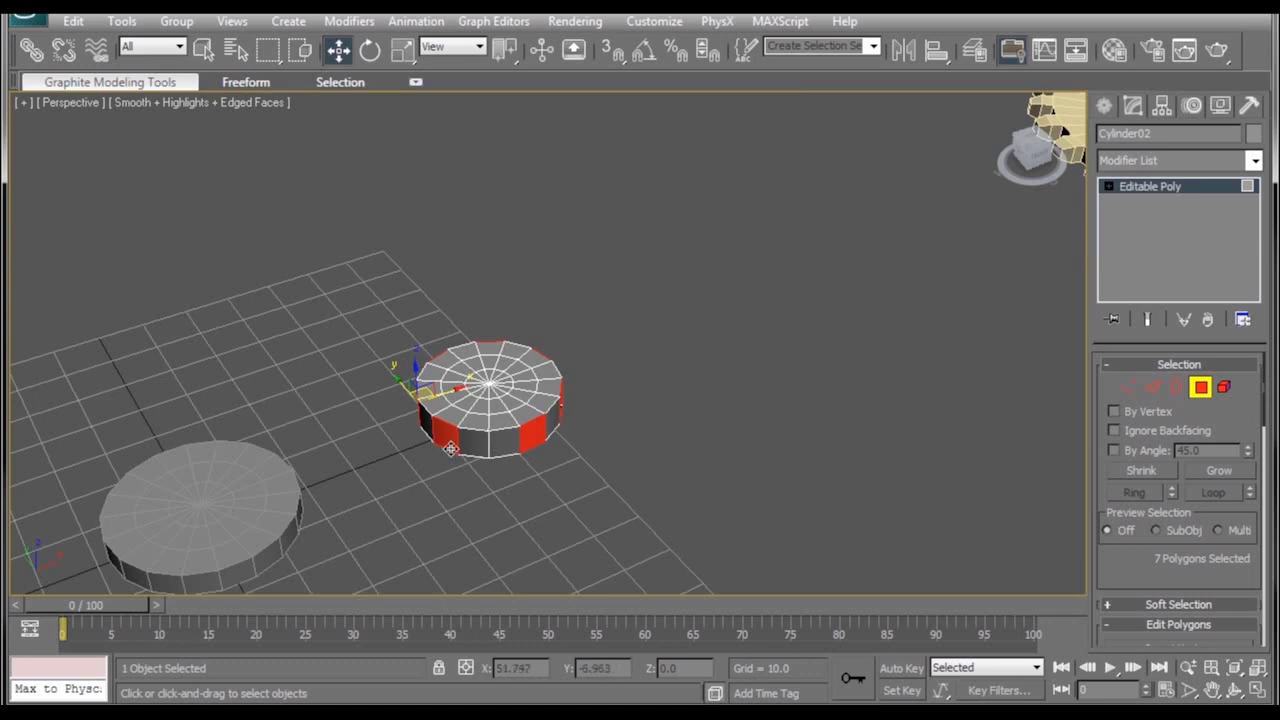
{"action": "left_click", "coordinate": [474, 444], "text": "ctrl"}
- Delete the smaller cylinder and the remaining 18-sided cylinder
{"action": "middle_click_drag", "start_coordinate": [586, 463], "coordinate": [748, 435], "text": "alt"}
{"action": "left_click", "coordinate": [714, 464]}
{"action": "key", "text": "Delete"}
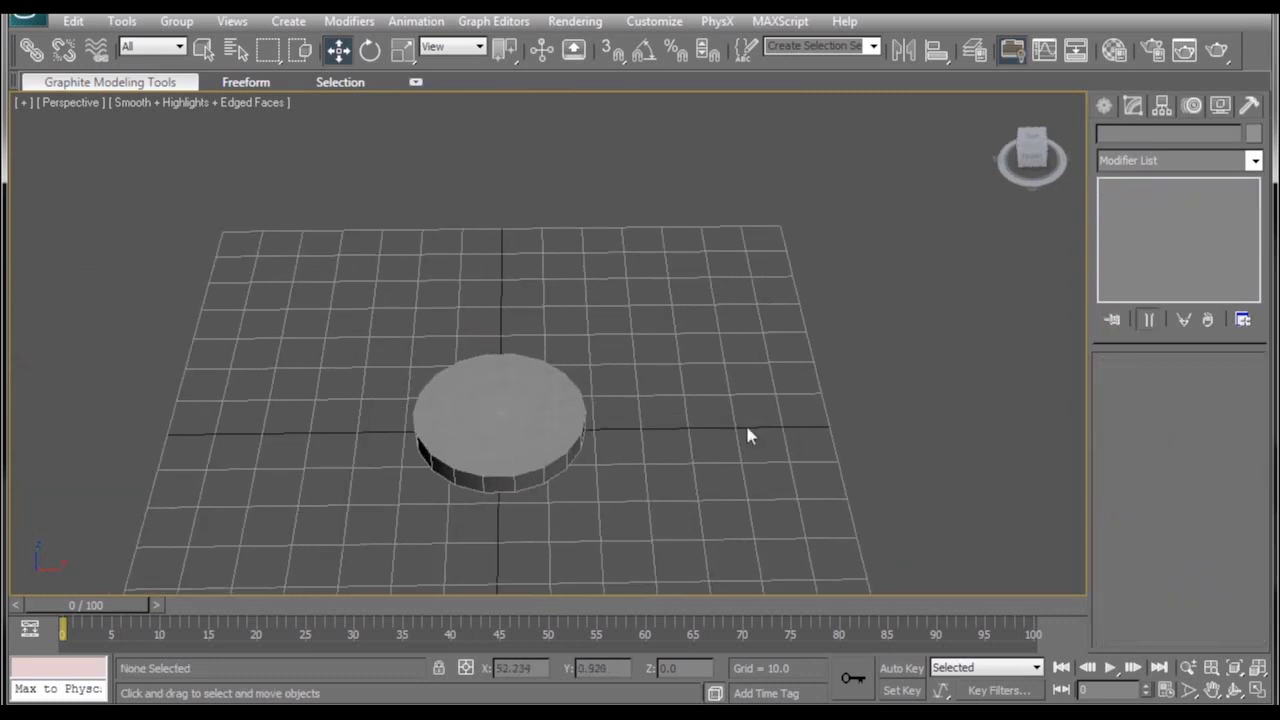
{"action": "left_click", "coordinate": [422, 382]}
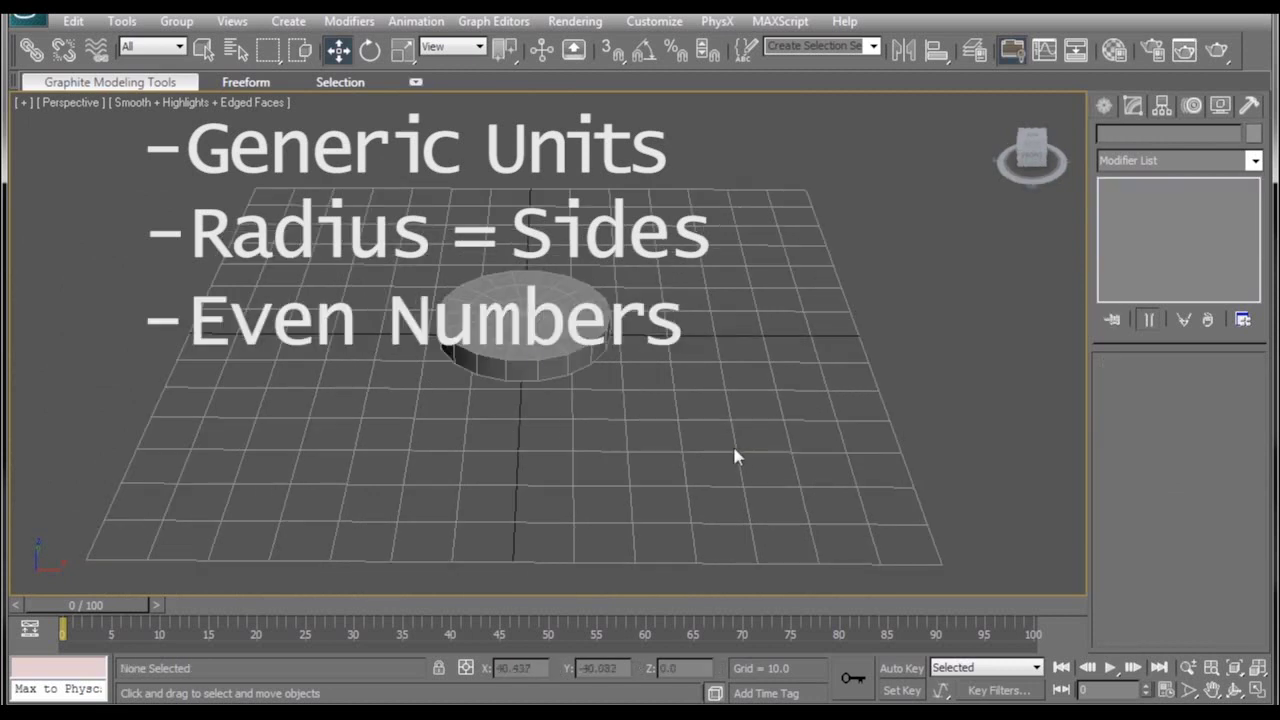
{"action": "key", "text": "Delete"}
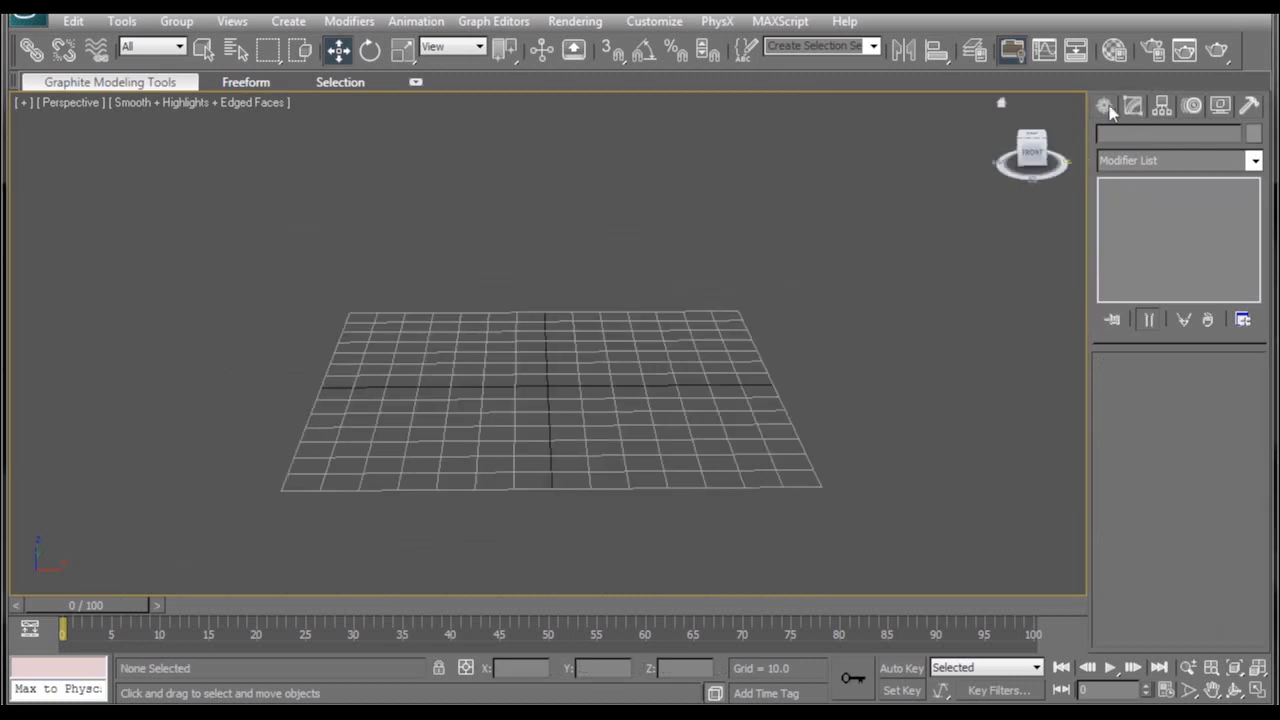
- Create a cylinder at the centre of the grid with a radius of about 68.5 and a height of about 10
{"action": "left_click", "coordinate": [1105, 106]}
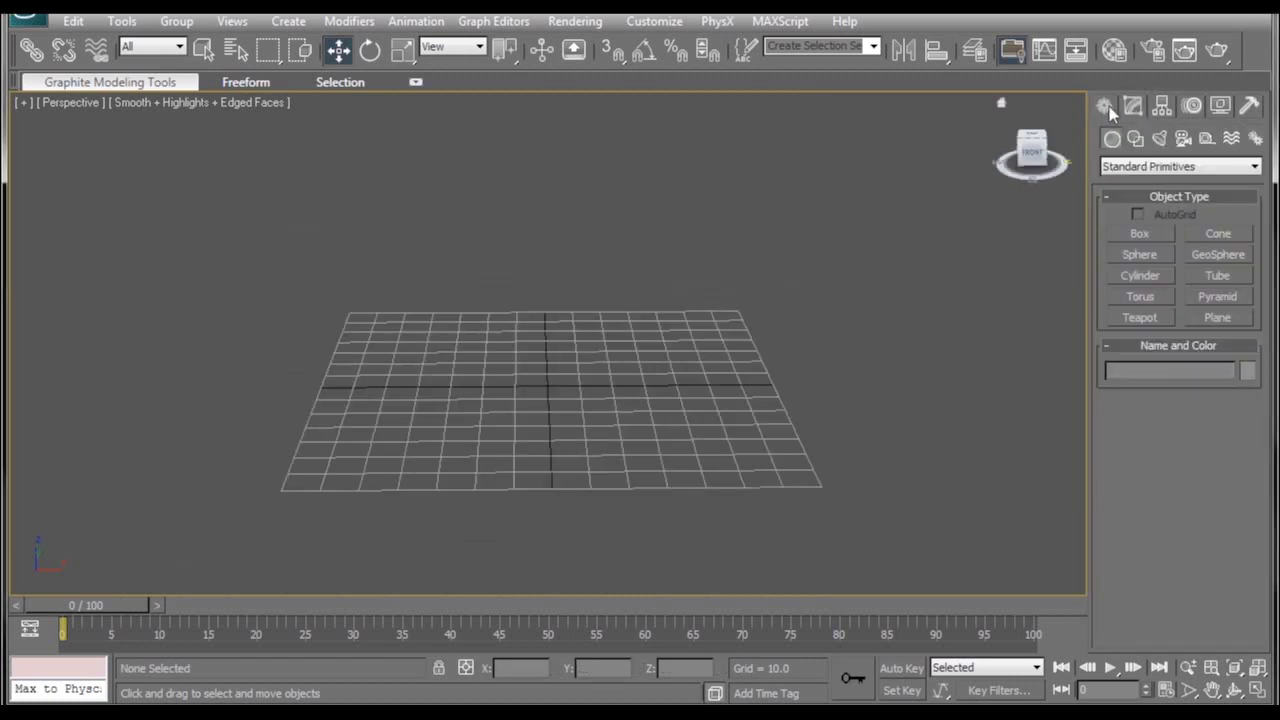
{"action": "left_click", "coordinate": [1140, 275]}
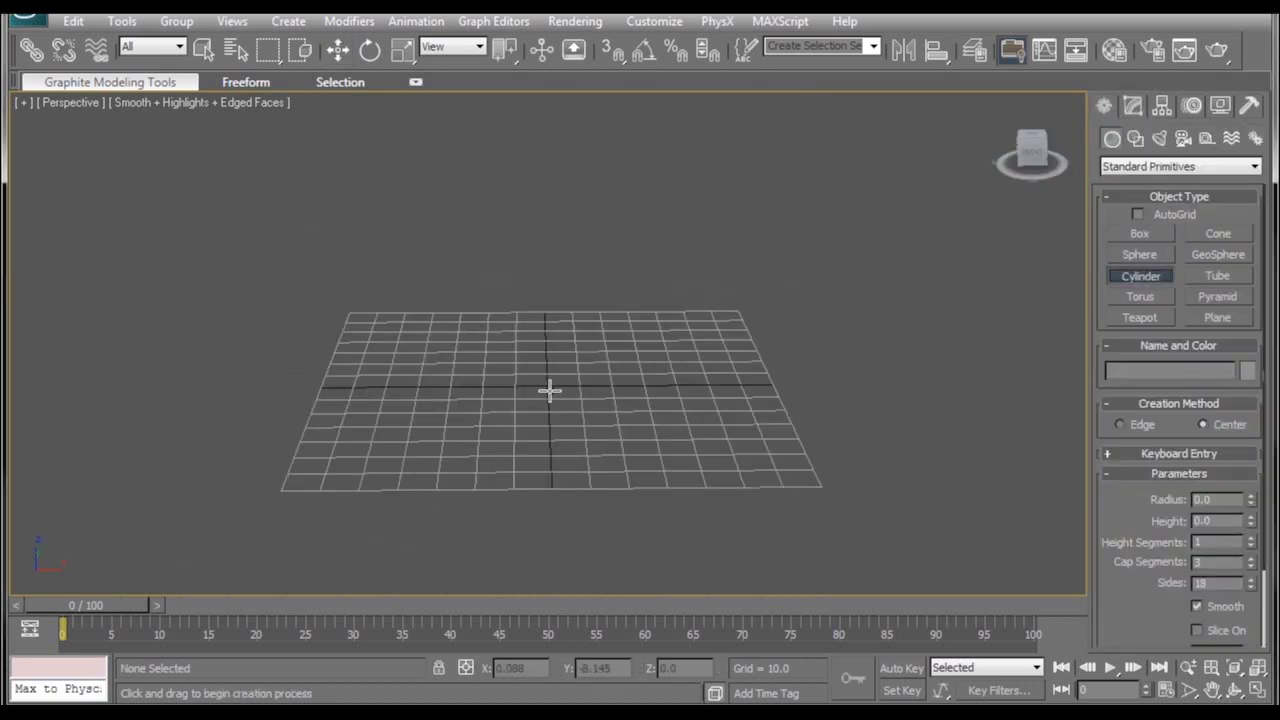
{"action": "left_click_drag", "start_coordinate": [549, 389], "coordinate": [690, 337]}
{"action": "left_click", "coordinate": [689, 310]}
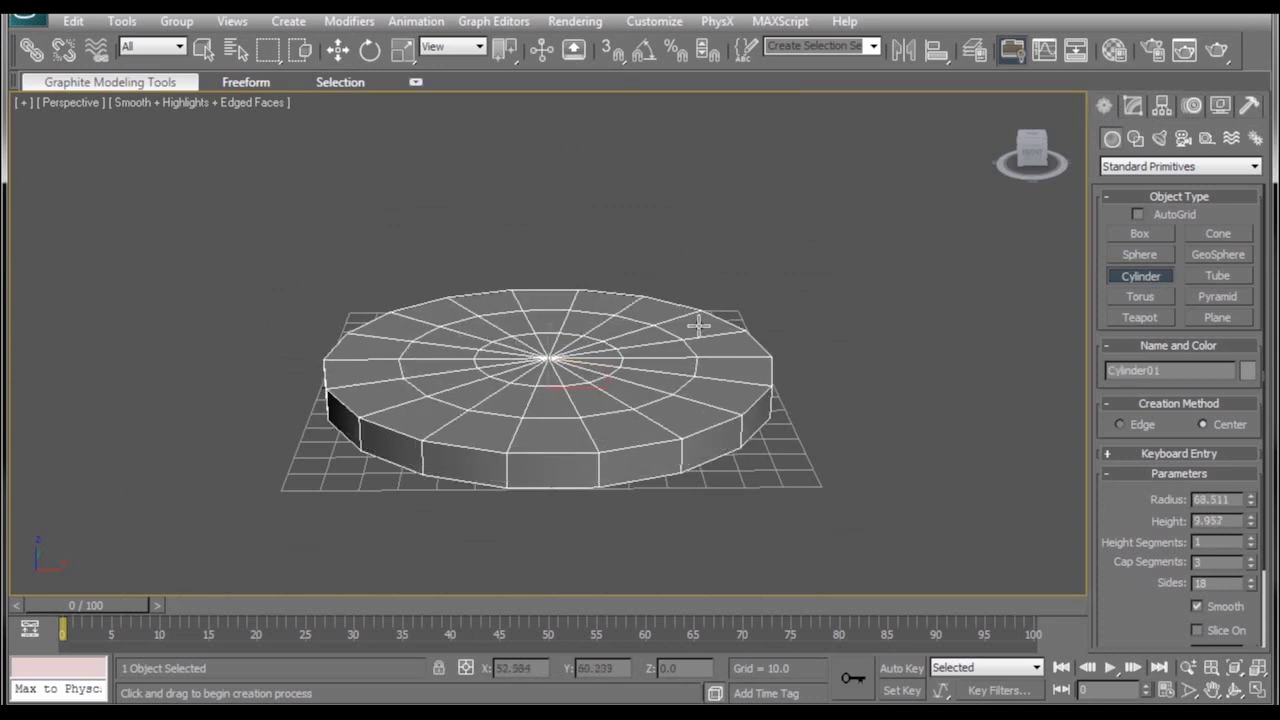
- Set the cylinder's radius to 48 and its number of sides to 48
{"action": "double_click", "coordinate": [1230, 500]}
{"action": "type", "text": "48"}
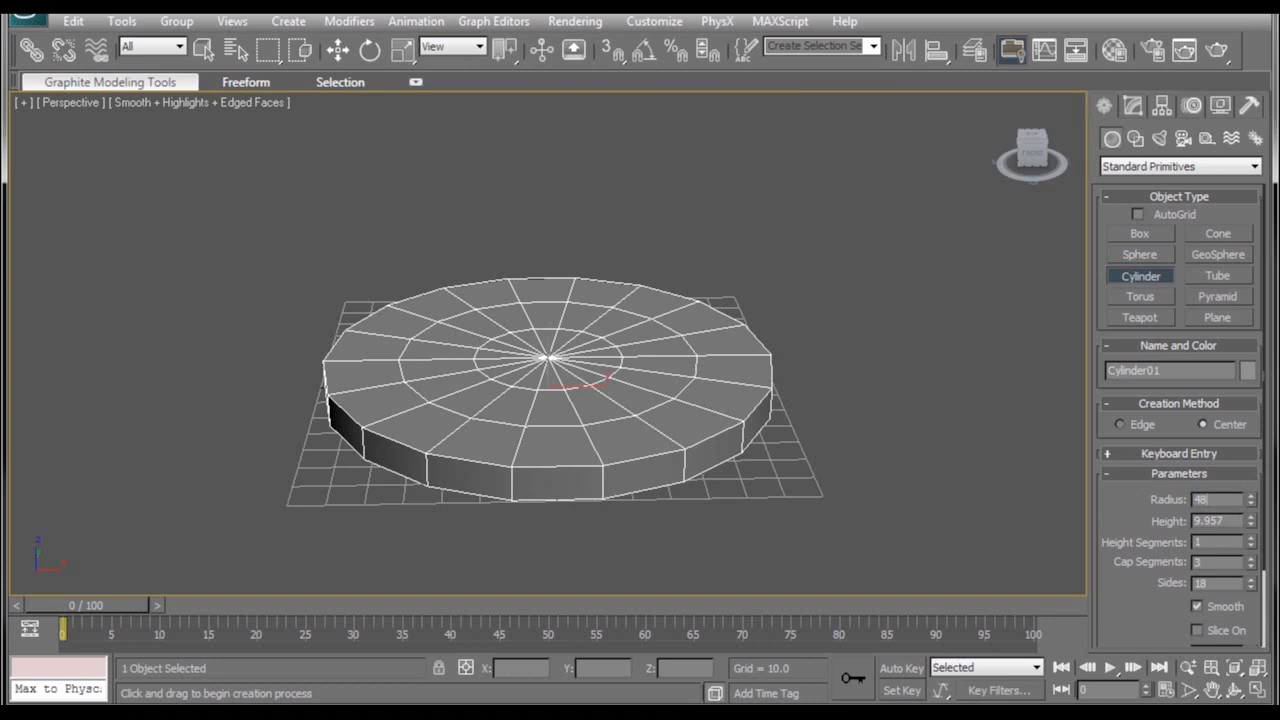
{"action": "key", "text": "Return"}
{"action": "middle_click_drag", "start_coordinate": [815, 412], "coordinate": [809, 381], "text": "alt"}
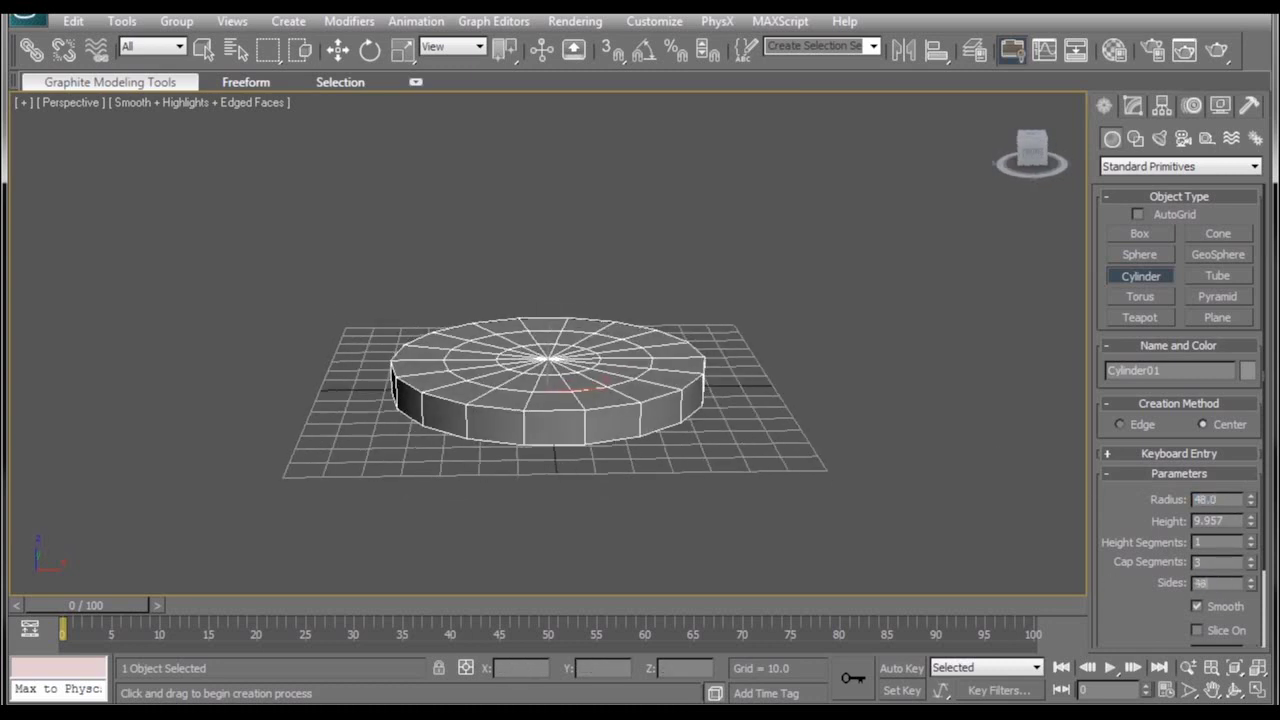
{"action": "type", "text": "48"}
{"action": "key", "text": "Return"}
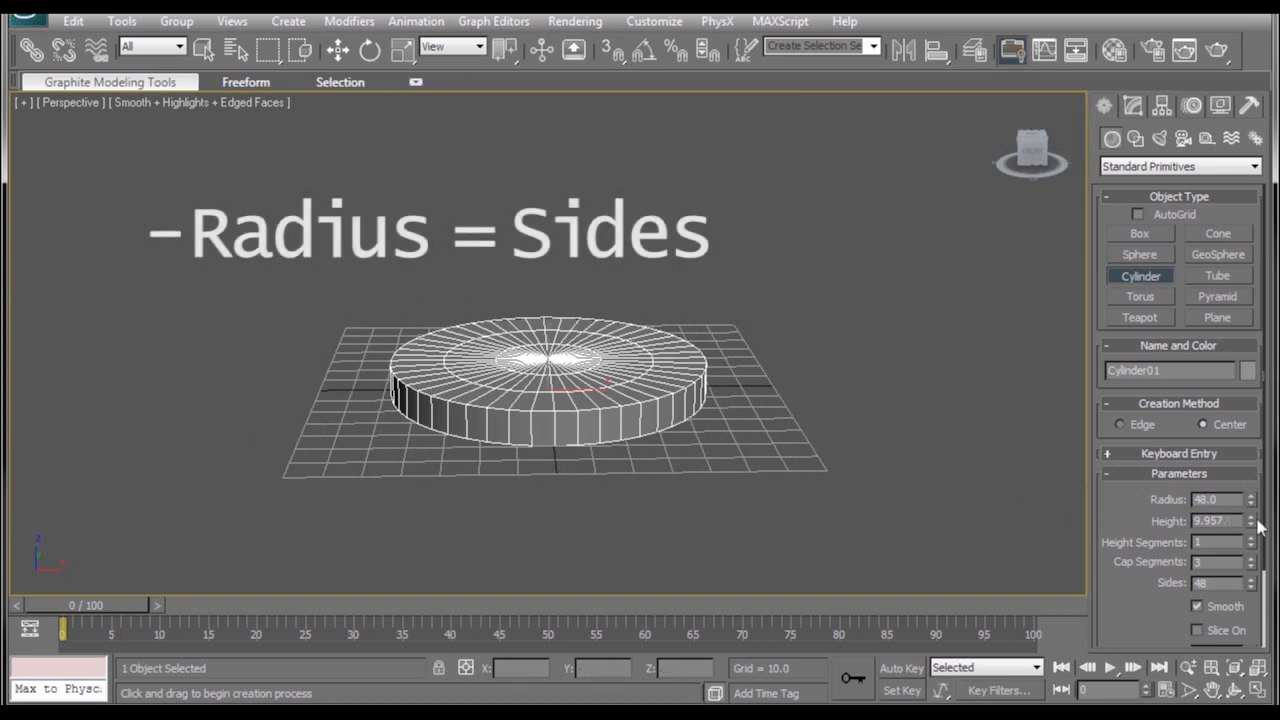
- Set the 48-sided cylinder's height to 6
{"action": "left_click_drag", "start_coordinate": [1233, 525], "coordinate": [1045, 515]}
{"action": "middle_click_drag", "start_coordinate": [766, 383], "coordinate": [760, 402]}
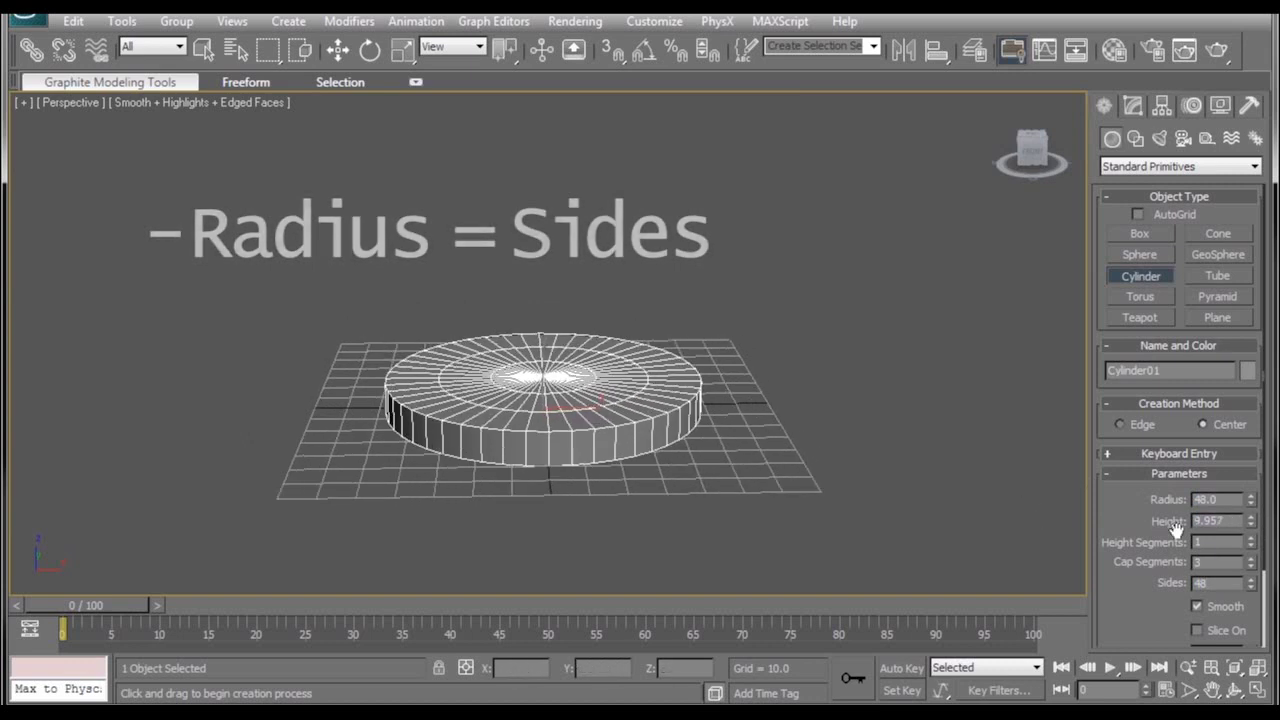
{"action": "left_click_drag", "start_coordinate": [1235, 526], "coordinate": [1126, 517]}
{"action": "type", "text": "6"}
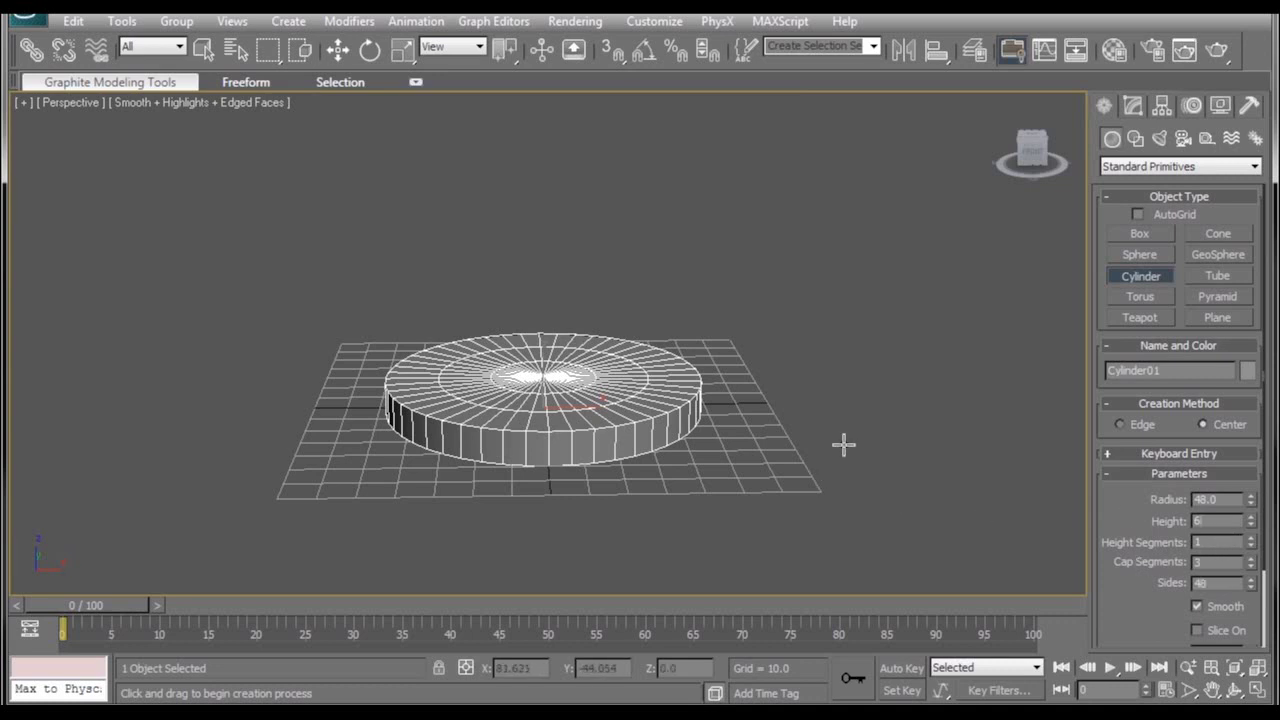
{"action": "middle_click_drag", "start_coordinate": [843, 443], "coordinate": [874, 437], "text": "alt"}
- Convert the 48-sided cylinder to an Editable Poly
{"action": "right_click", "coordinate": [614, 410]}
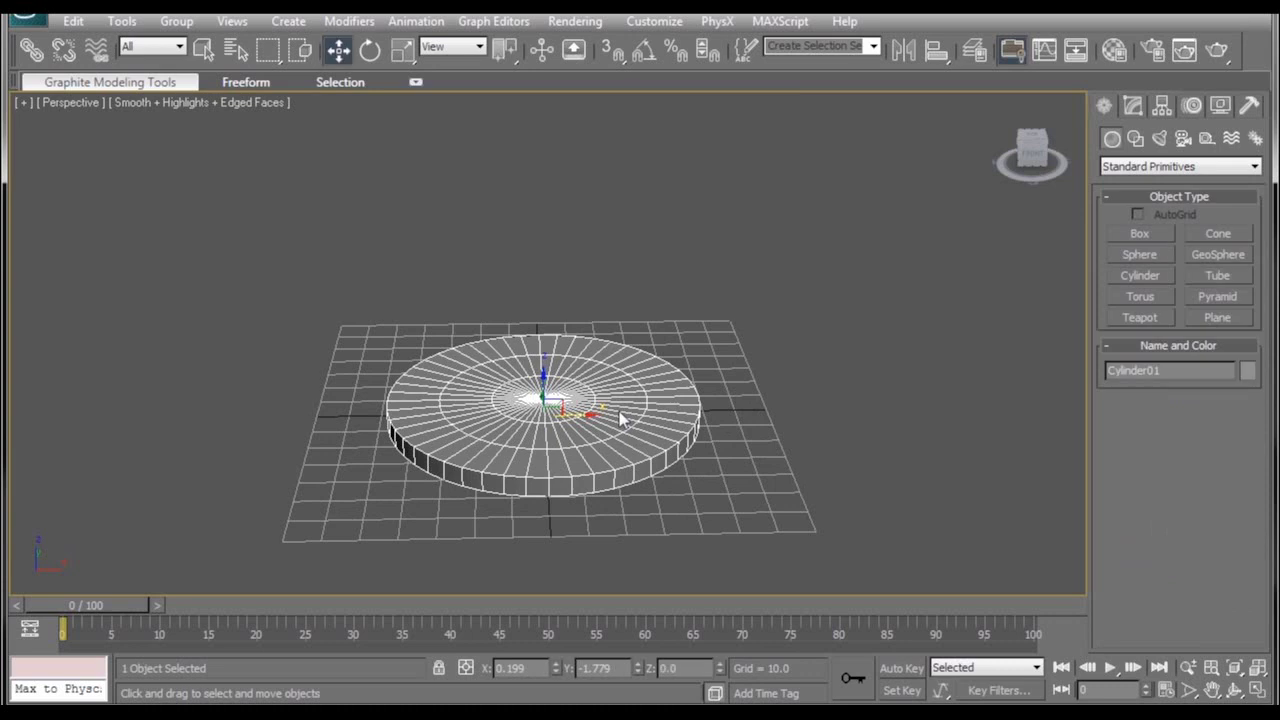
{"action": "right_click", "coordinate": [612, 406]}
{"action": "mouse_move", "coordinate": [770, 591]}
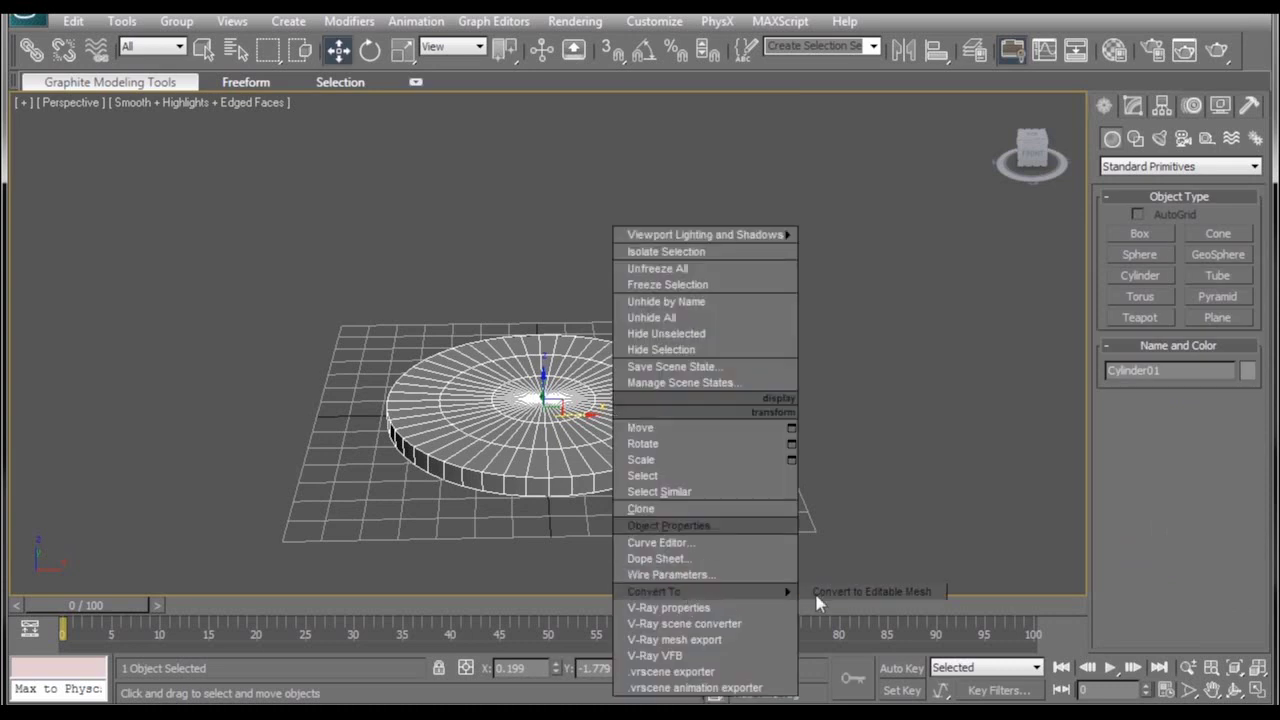
{"action": "left_click", "coordinate": [845, 608]}
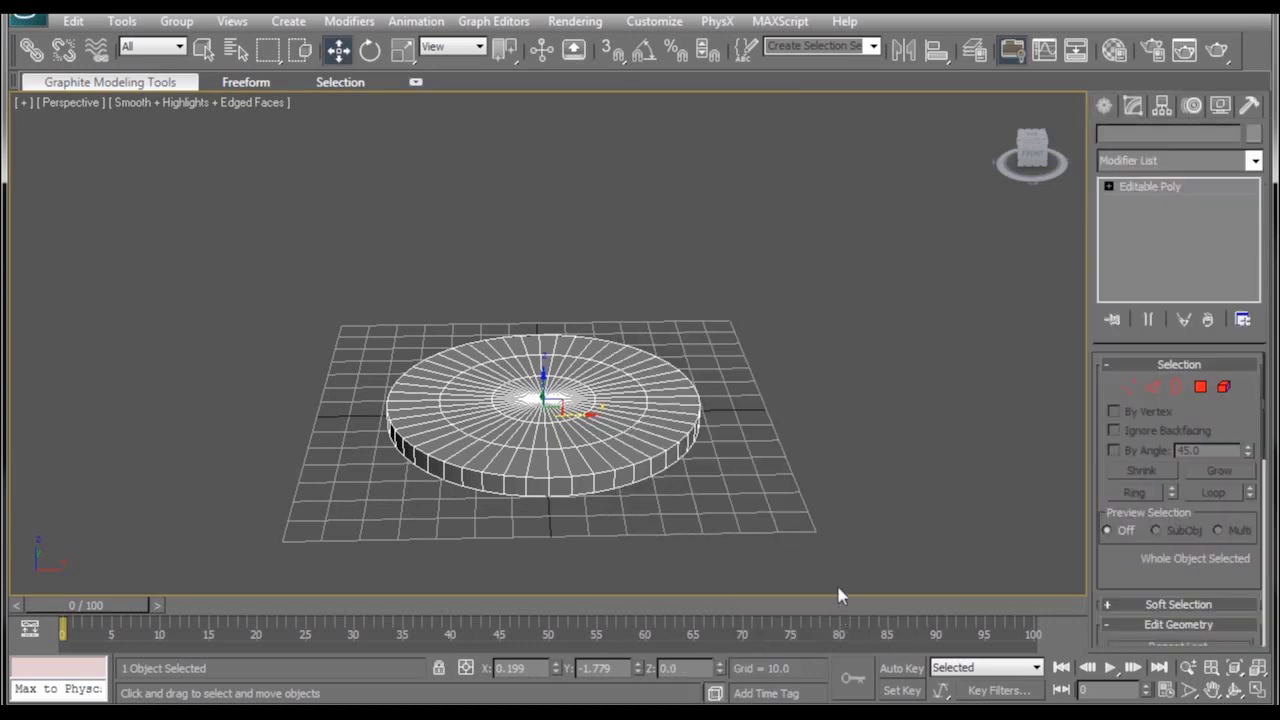
- Select every other side polygon around the rim of the 48-sided cylinder
{"action": "left_click", "coordinate": [1200, 387]}
{"action": "left_click", "coordinate": [561, 486]}
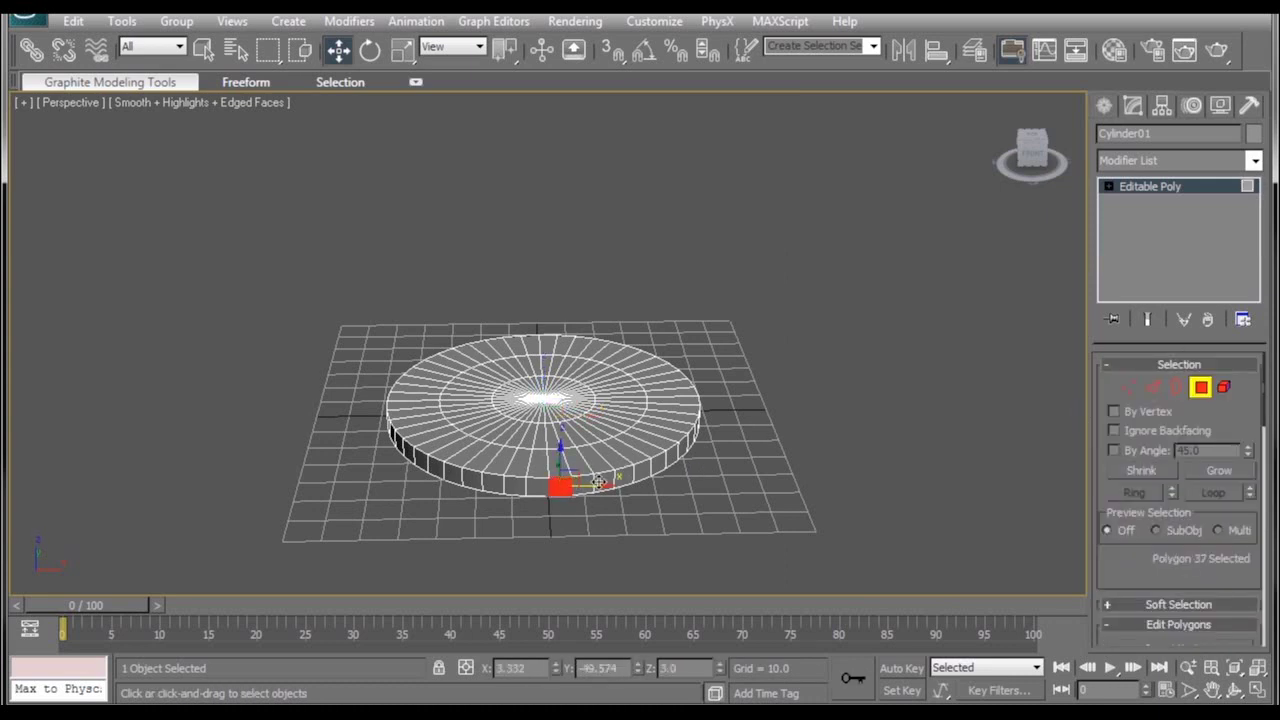
{"action": "left_click", "coordinate": [604, 481], "text": "ctrl"}
{"action": "left_click", "coordinate": [643, 471], "text": "ctrl"}
{"action": "middle_click_drag", "start_coordinate": [803, 427], "coordinate": [650, 465], "text": "alt"}
{"action": "left_click", "coordinate": [577, 487], "text": "ctrl"}
{"action": "left_click", "coordinate": [623, 478], "text": "ctrl"}
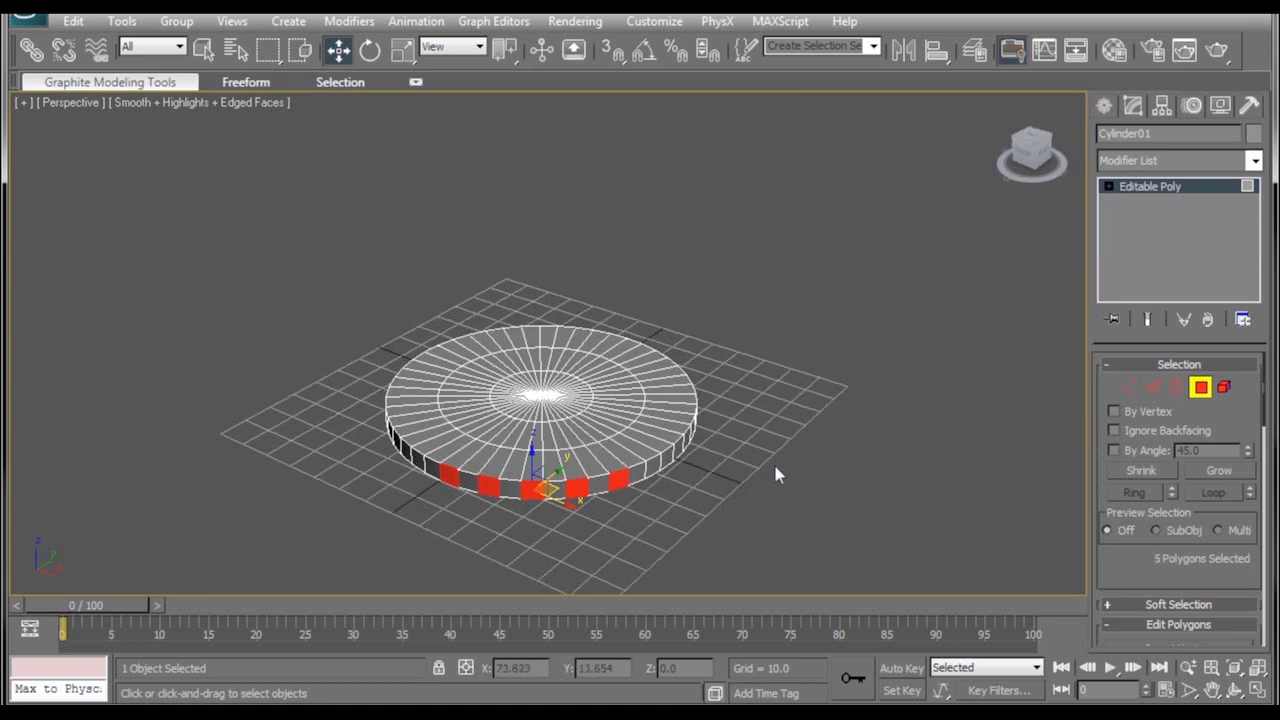
{"action": "middle_click_drag", "start_coordinate": [773, 461], "coordinate": [730, 466], "text": "alt"}
{"action": "left_click", "coordinate": [635, 475], "text": "ctrl"}
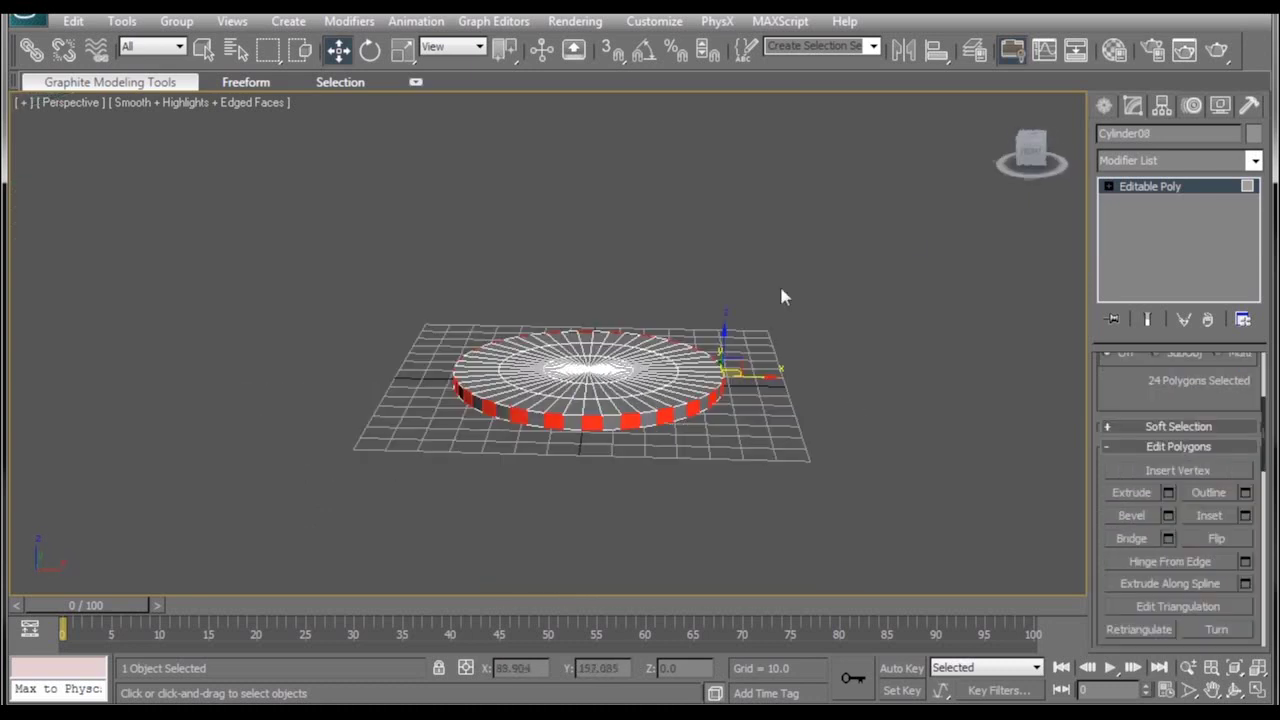
- Extrude the alternating rim polygons of the large cylinder as a group by a height of 3
{"action": "middle_click_drag", "start_coordinate": [781, 287], "coordinate": [866, 442], "text": "alt"}
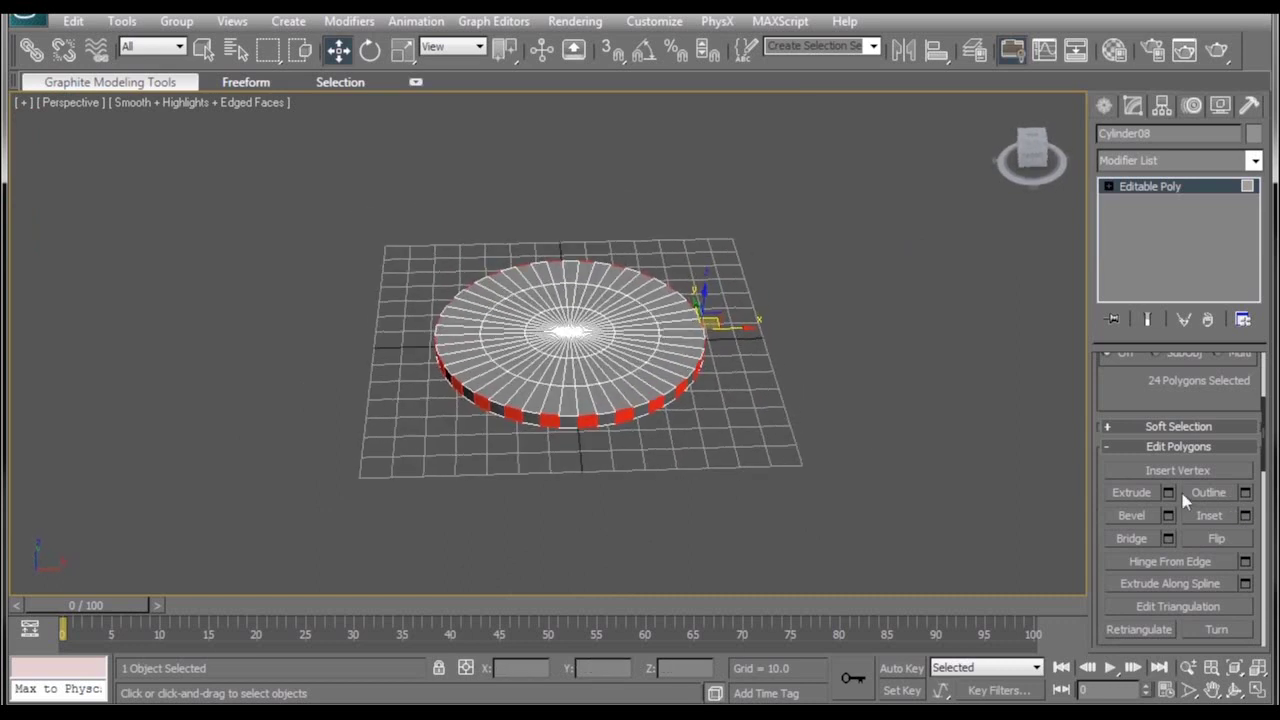
{"action": "left_click", "coordinate": [1168, 492]}
{"action": "left_click_drag", "start_coordinate": [661, 243], "coordinate": [870, 188]}
{"action": "type", "text": "3"}
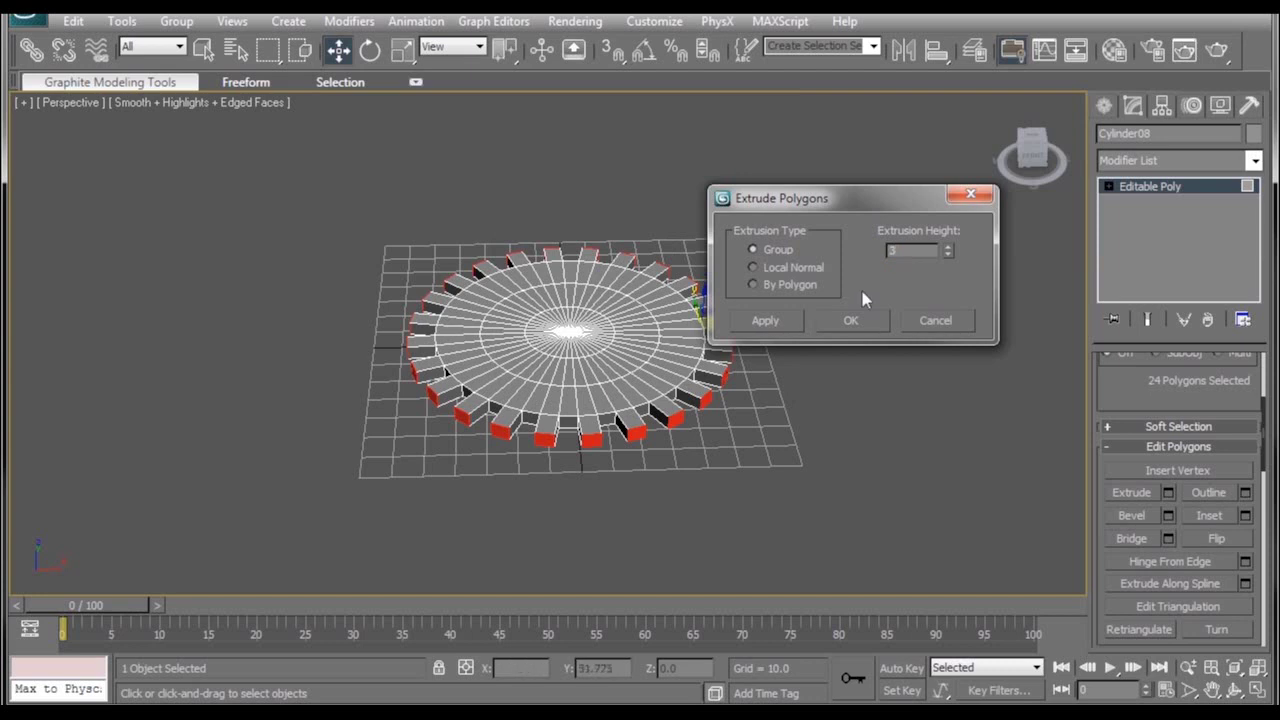
{"action": "left_click", "coordinate": [850, 320]}
- Bevel the large gear's tooth ends as a group with height 3 and outline amount -1
{"action": "left_click", "coordinate": [1168, 515]}
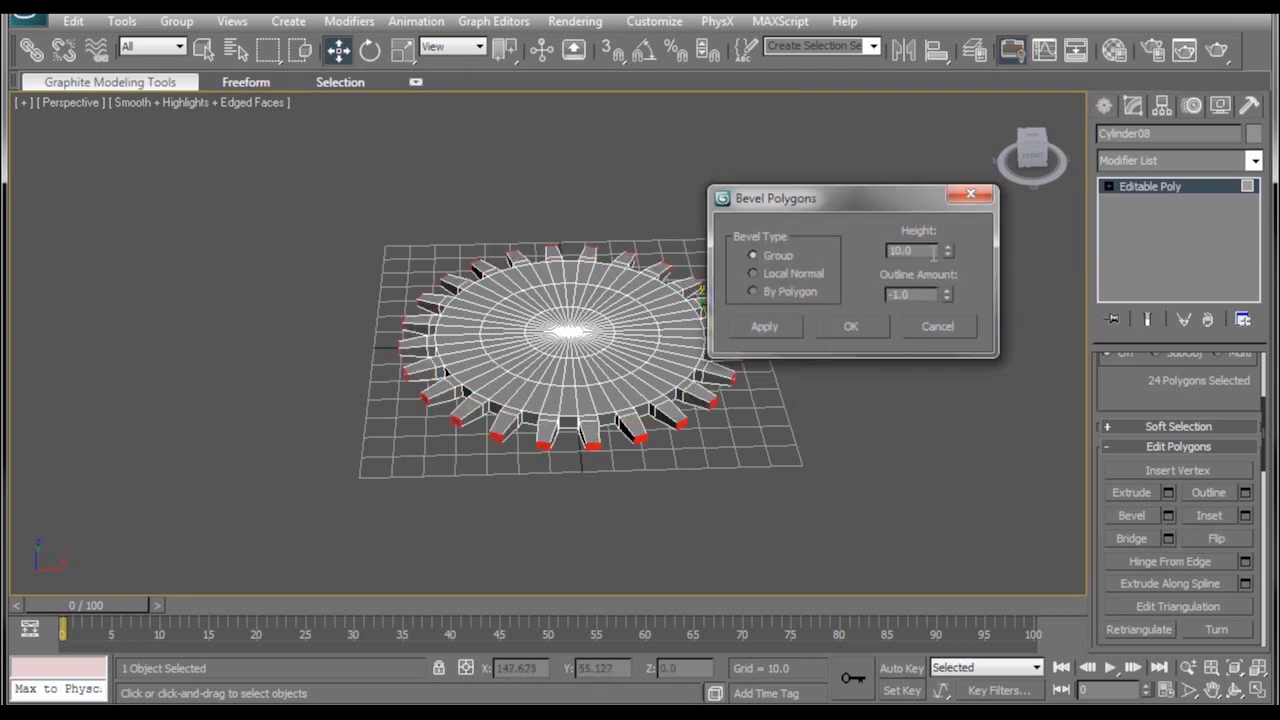
{"action": "left_click_drag", "start_coordinate": [790, 198], "coordinate": [850, 160]}
{"action": "type", "text": "3"}
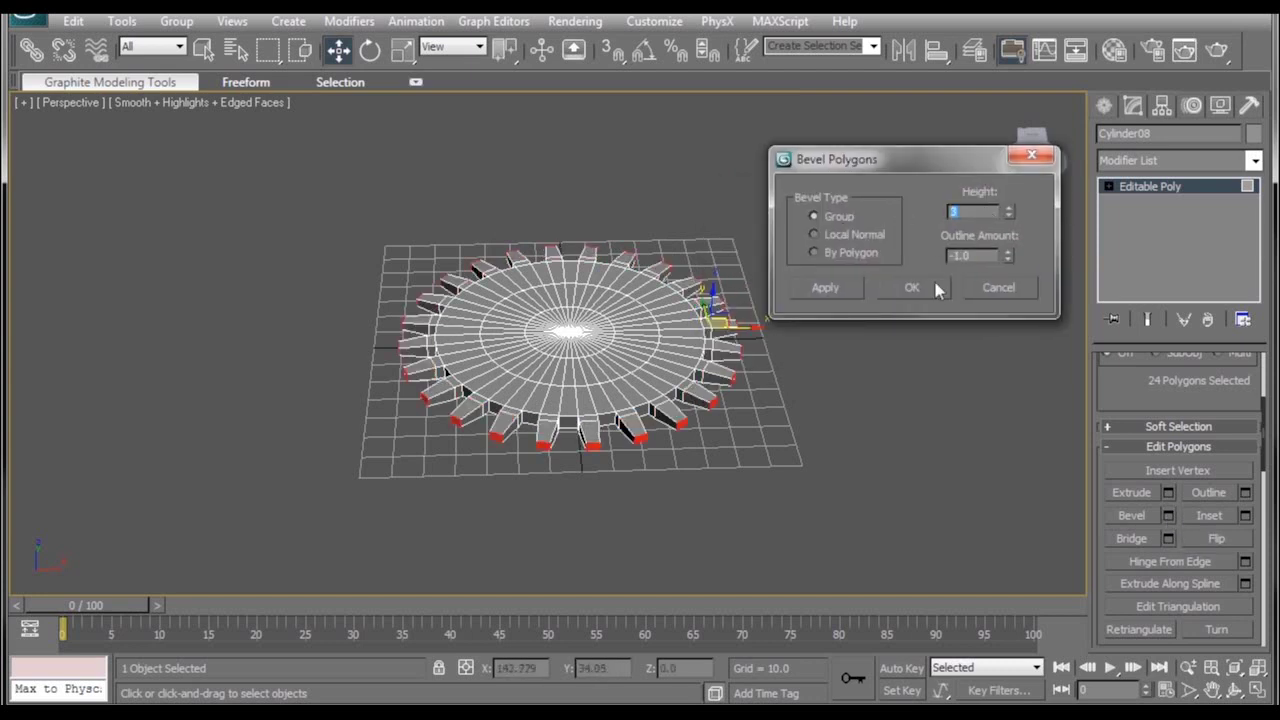
{"action": "left_click", "coordinate": [932, 292]}
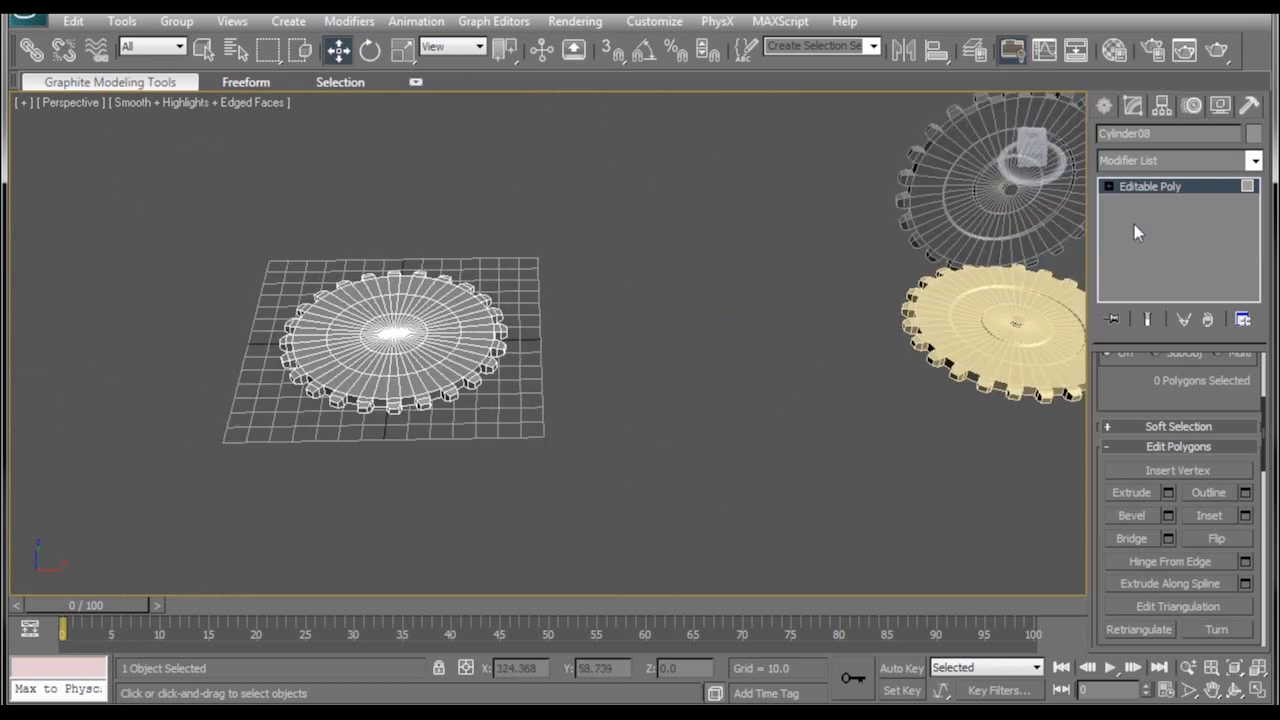
- Create a smaller cylinder beside the large gear, about 22.5 in radius and about 8.1 high
{"action": "left_click", "coordinate": [1104, 105]}
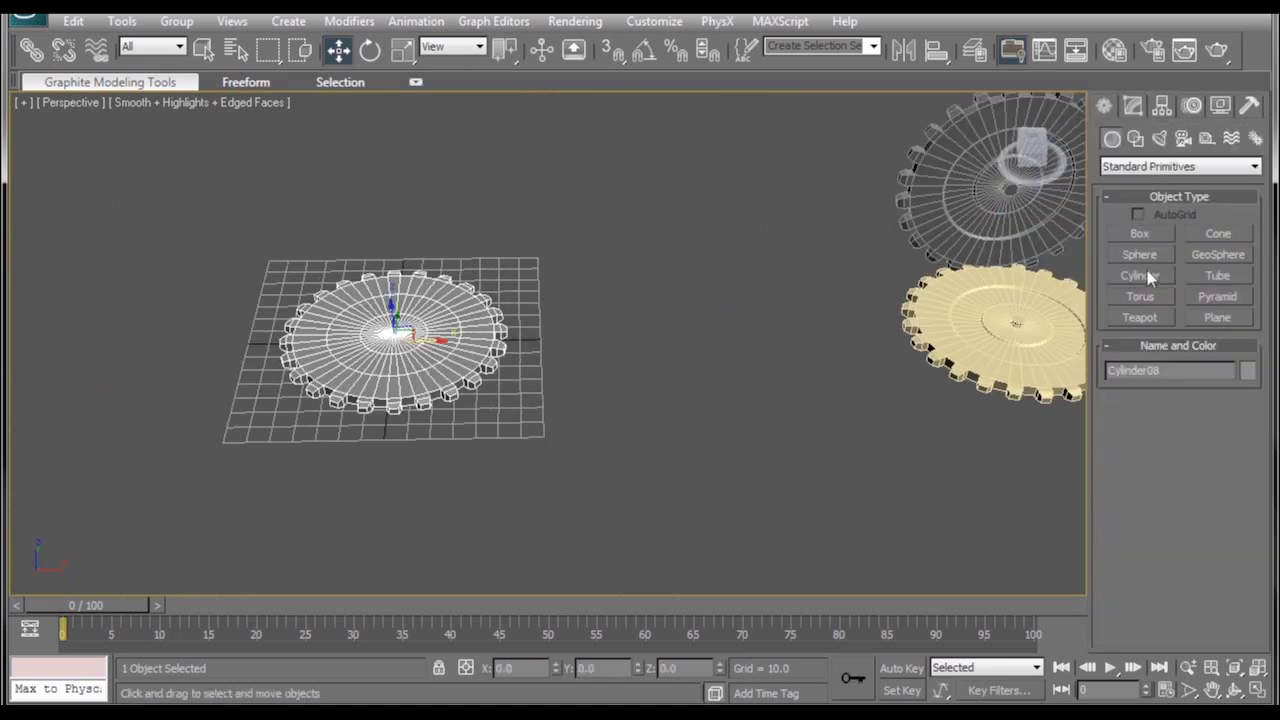
{"action": "left_click", "coordinate": [1140, 275]}
{"action": "left_click_drag", "start_coordinate": [595, 329], "coordinate": [640, 330]}
{"action": "middle_click_drag", "start_coordinate": [690, 375], "coordinate": [647, 402], "text": "alt"}
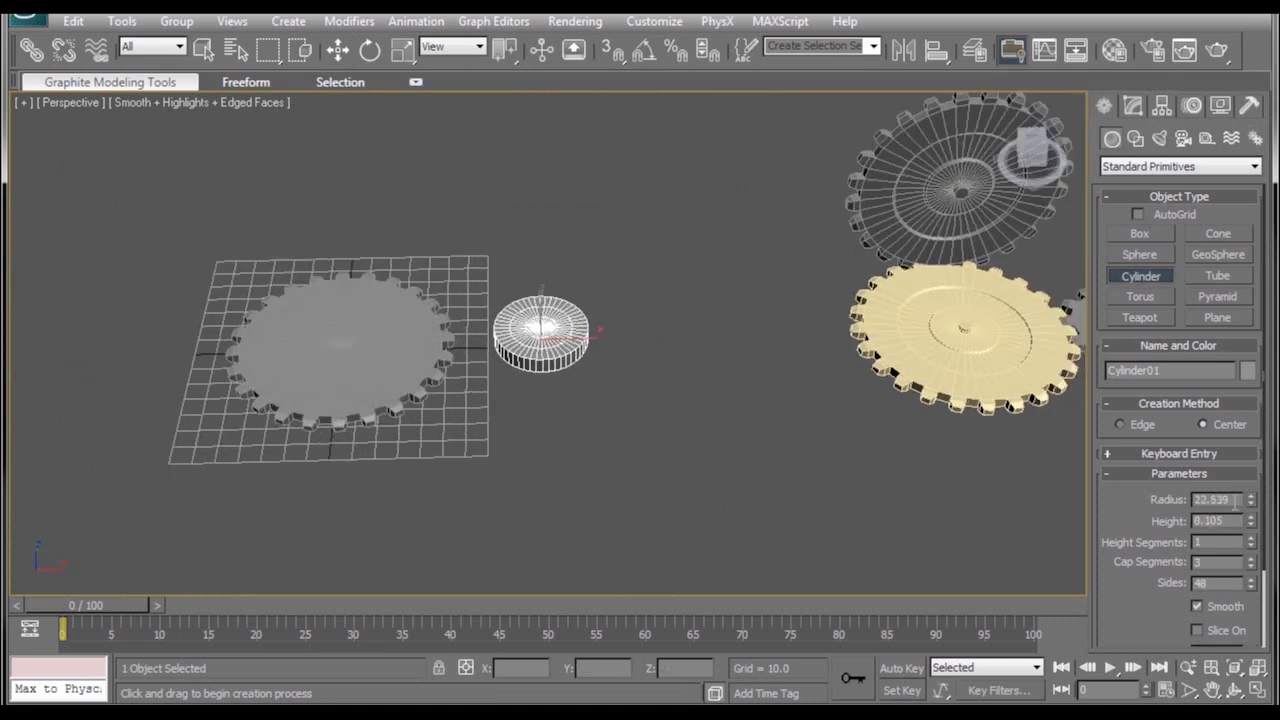
- Set the small cylinder's radius to 18, height to 6 and number of sides to 18
{"action": "double_click", "coordinate": [1237, 499]}
{"action": "type", "text": "18"}
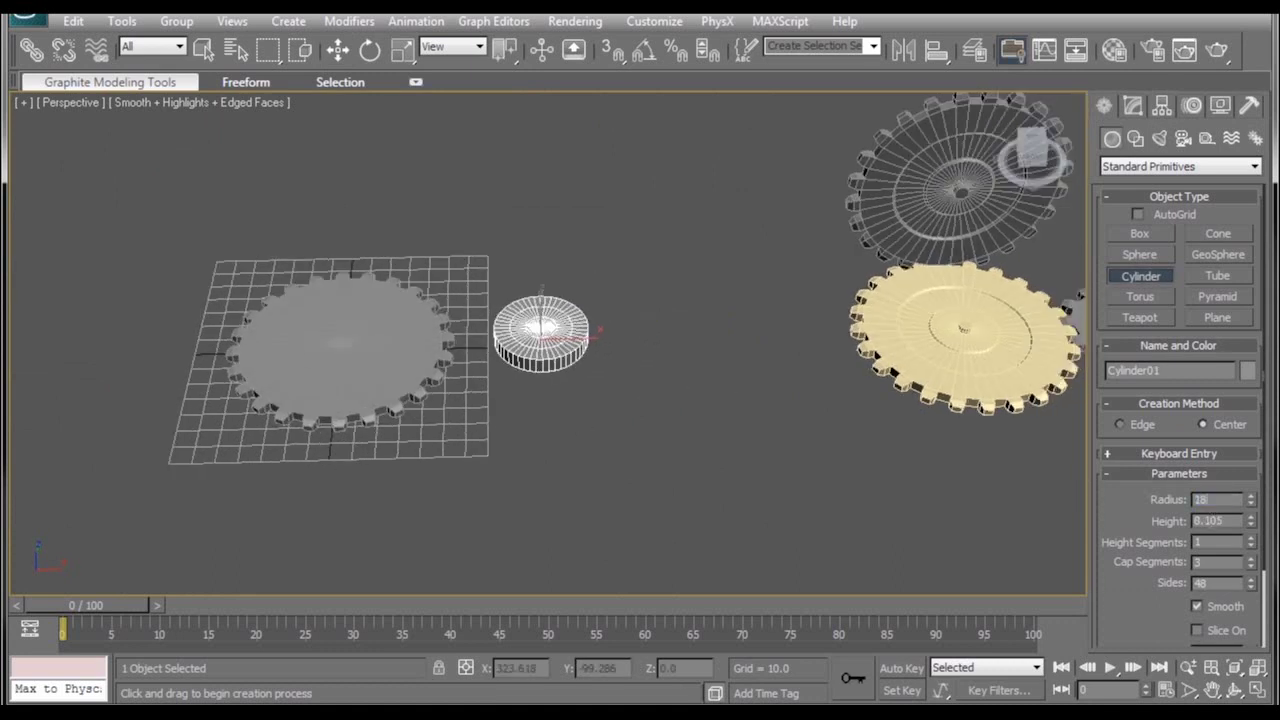
{"action": "left_click", "coordinate": [1222, 528]}
{"action": "key", "text": "Tab"}
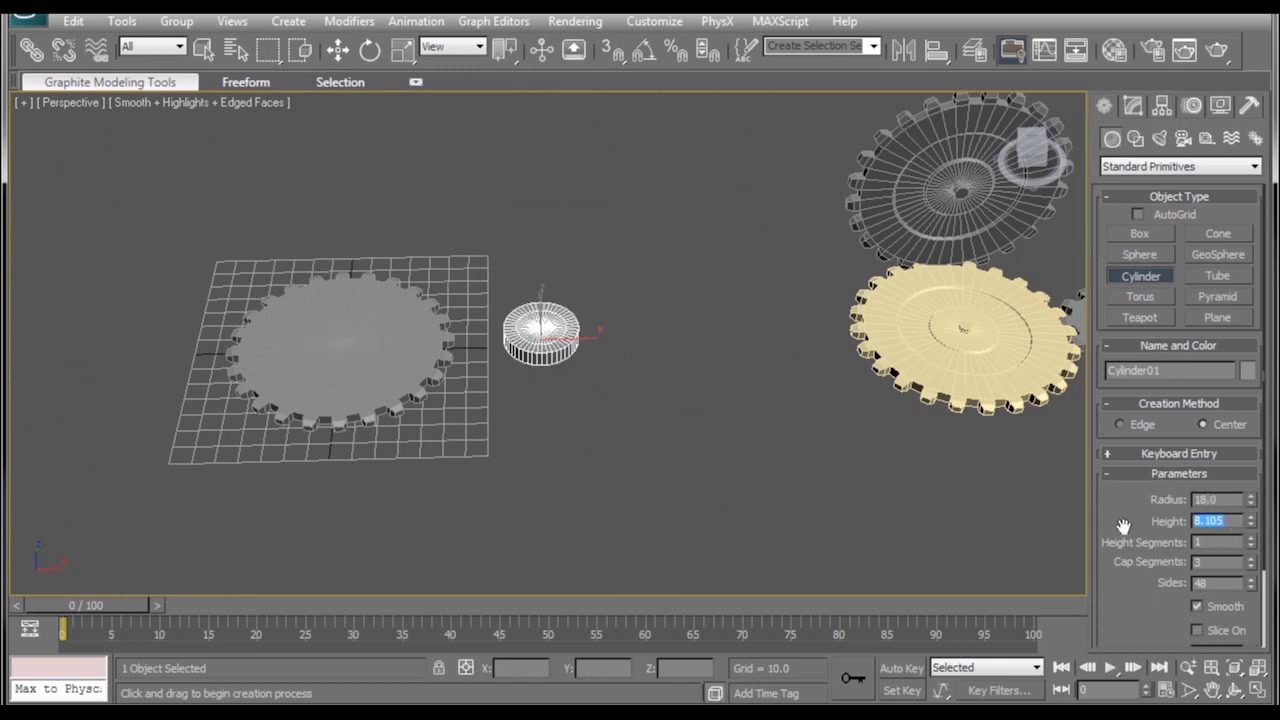
{"action": "type", "text": "4"}
{"action": "left_click", "coordinate": [1224, 581]}
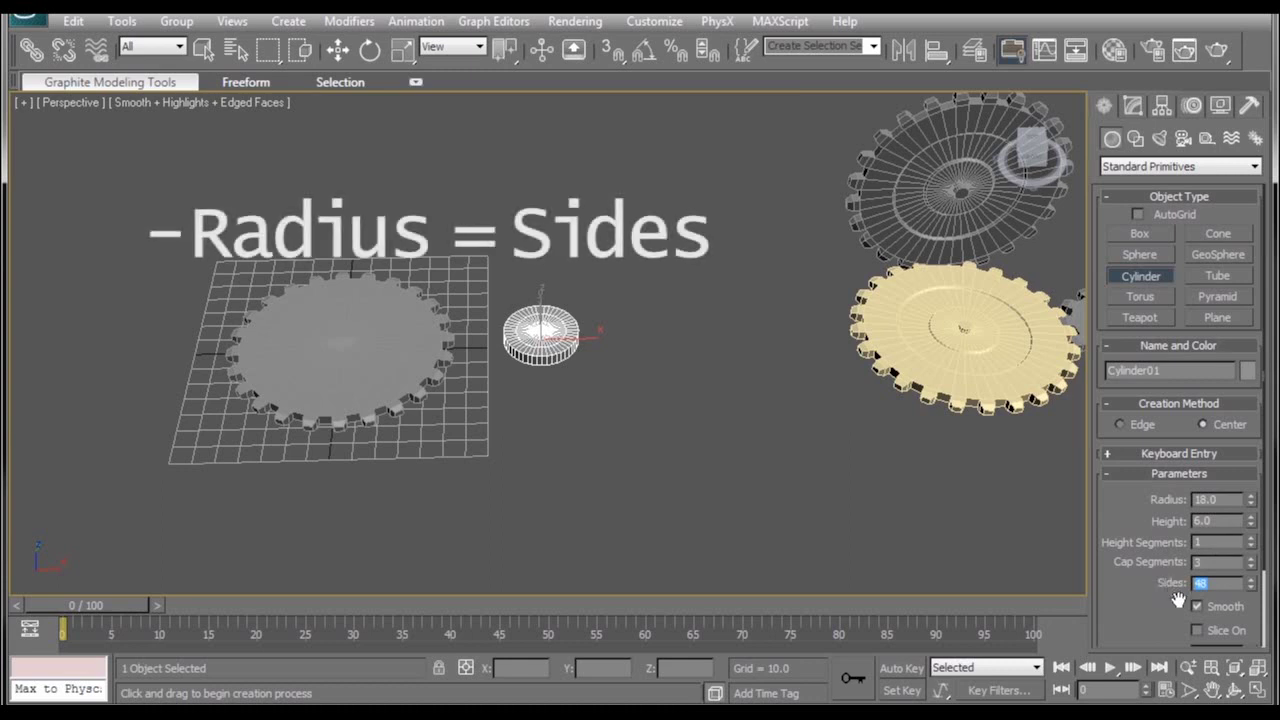
{"action": "key", "text": "w"}
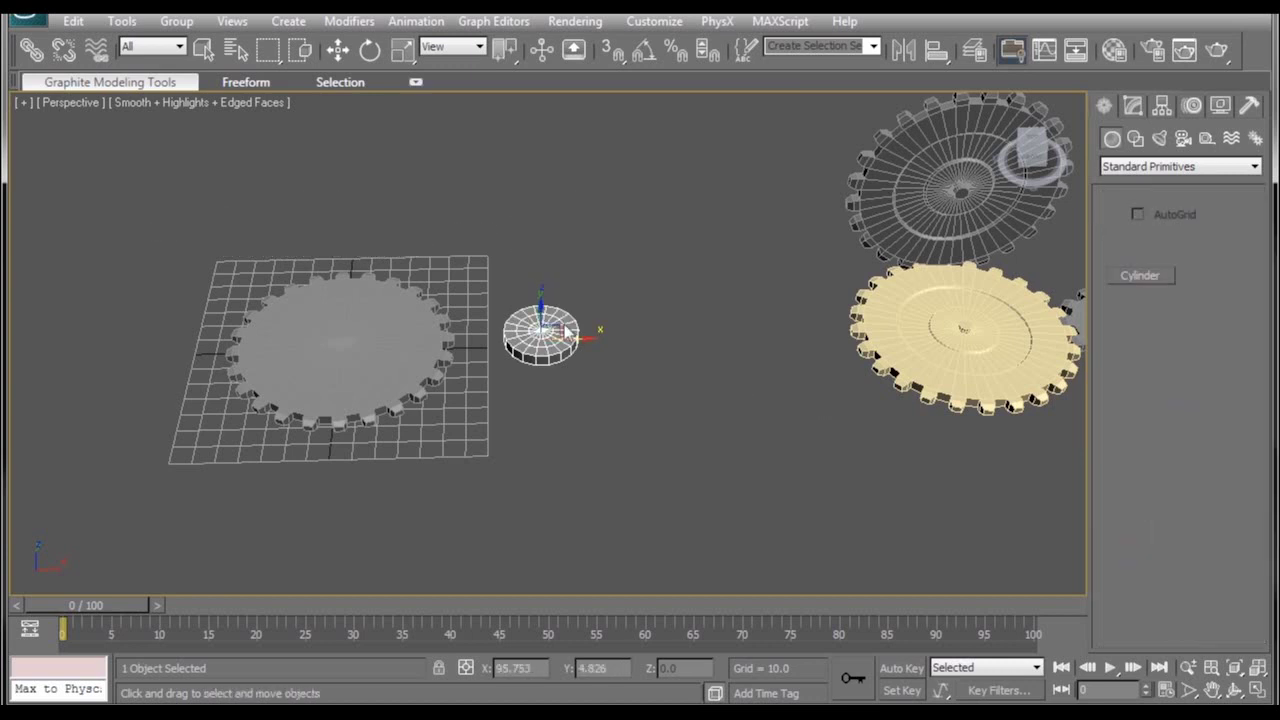
- Convert the small cylinder to an Editable Poly and select every other side polygon around its rim
{"action": "right_click", "coordinate": [560, 322]}
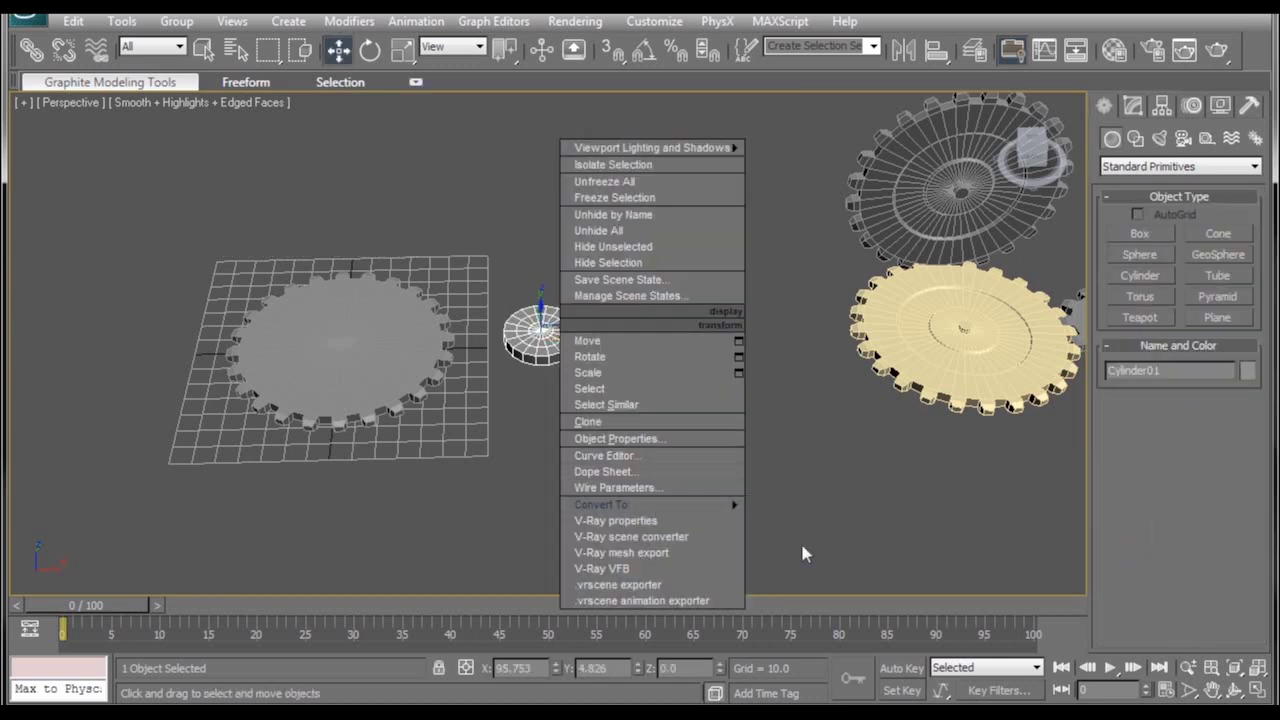
{"action": "left_click", "coordinate": [775, 521]}
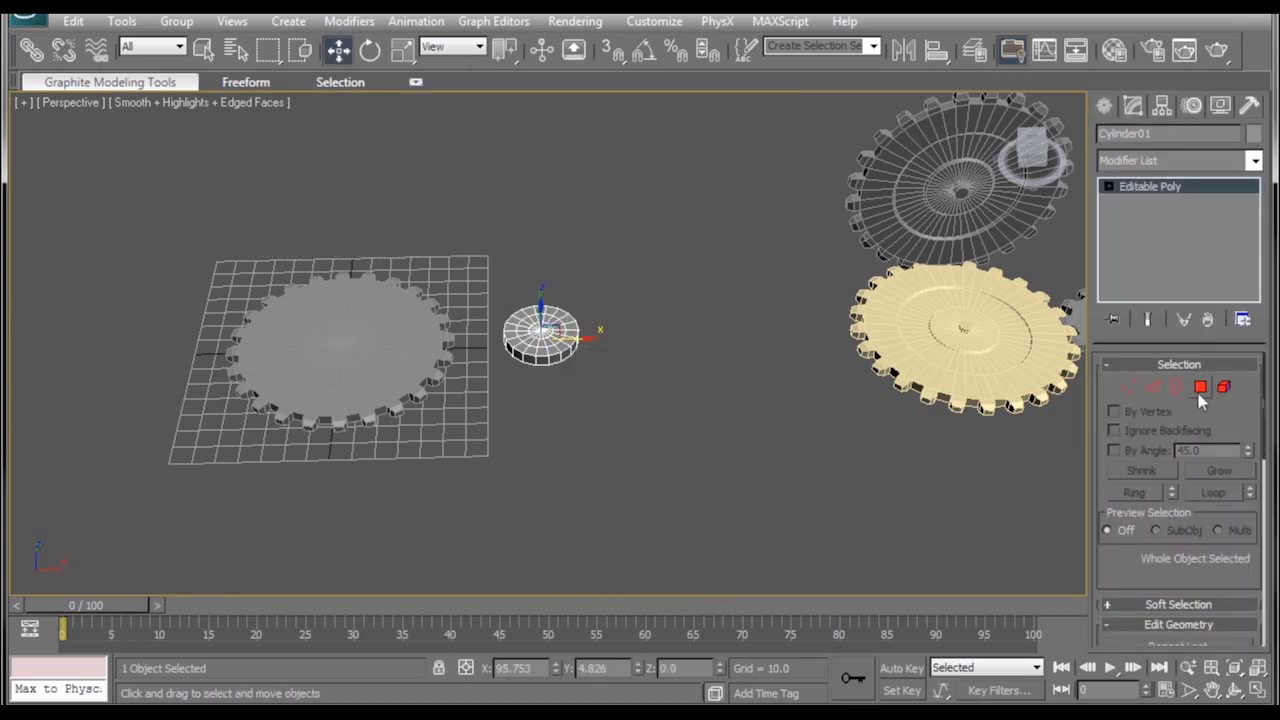
{"action": "left_click", "coordinate": [1200, 387]}
{"action": "scroll", "coordinate": [588, 357], "scroll_direction": "up", "scroll_amount": 3}
{"action": "left_click", "coordinate": [535, 410]}
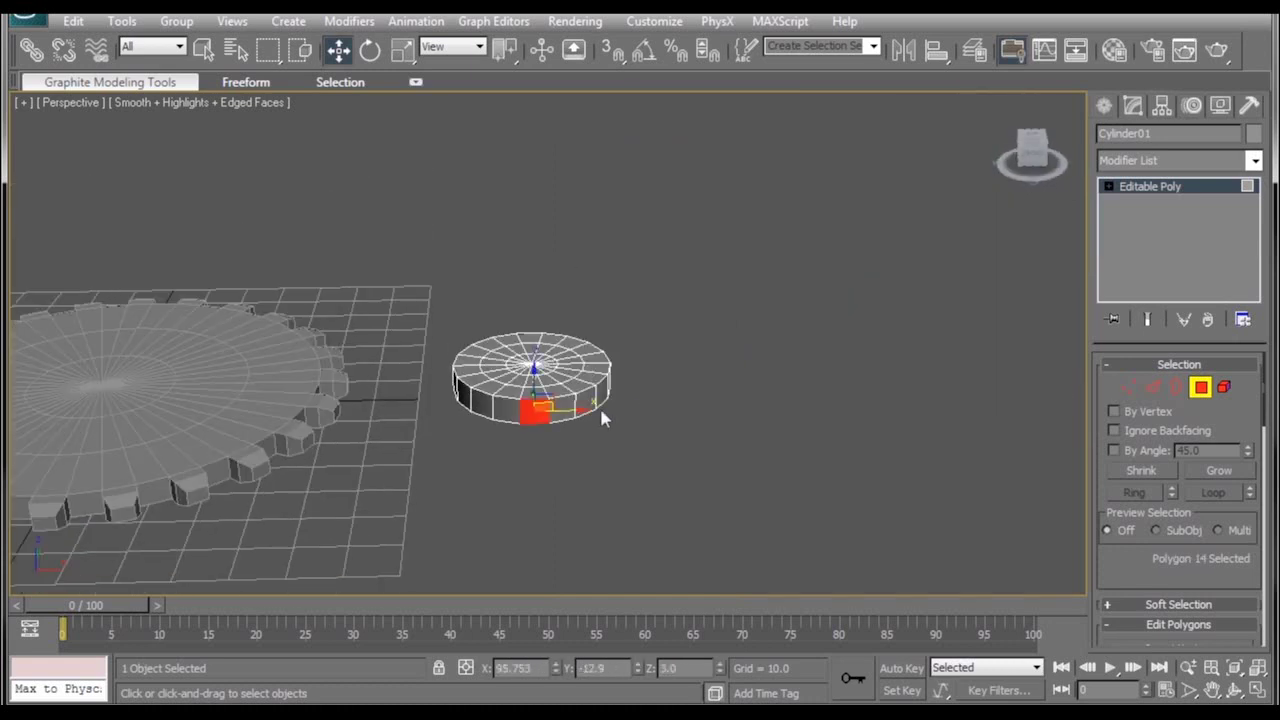
{"action": "left_click", "coordinate": [588, 402], "text": "ctrl"}
{"action": "middle_click_drag", "start_coordinate": [637, 420], "coordinate": [570, 420], "text": "alt"}
{"action": "left_click", "coordinate": [684, 416], "text": "ctrl"}
{"action": "middle_click_drag", "start_coordinate": [690, 420], "coordinate": [623, 423], "text": "alt"}
{"action": "left_click", "coordinate": [938, 434], "text": "ctrl"}
{"action": "middle_click_drag", "start_coordinate": [900, 460], "coordinate": [598, 370], "text": "alt"}
{"action": "left_click", "coordinate": [610, 525], "text": "ctrl"}
{"action": "left_click", "coordinate": [650, 528], "text": "ctrl"}
{"action": "left_click", "coordinate": [690, 522], "text": "ctrl"}
- Extrude the small cylinder's alternating rim polygons as a group by a height of 3
{"action": "left_click_drag", "start_coordinate": [1123, 570], "coordinate": [1122, 428]}
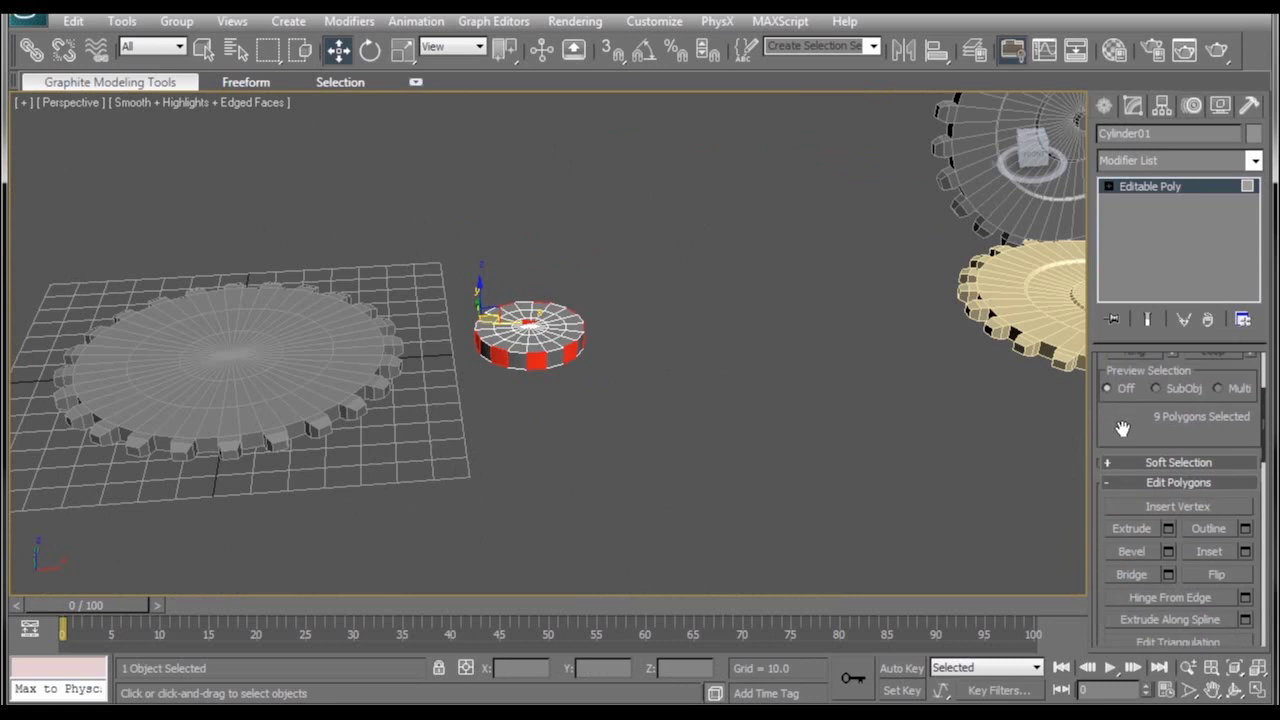
{"action": "left_click", "coordinate": [1168, 529]}
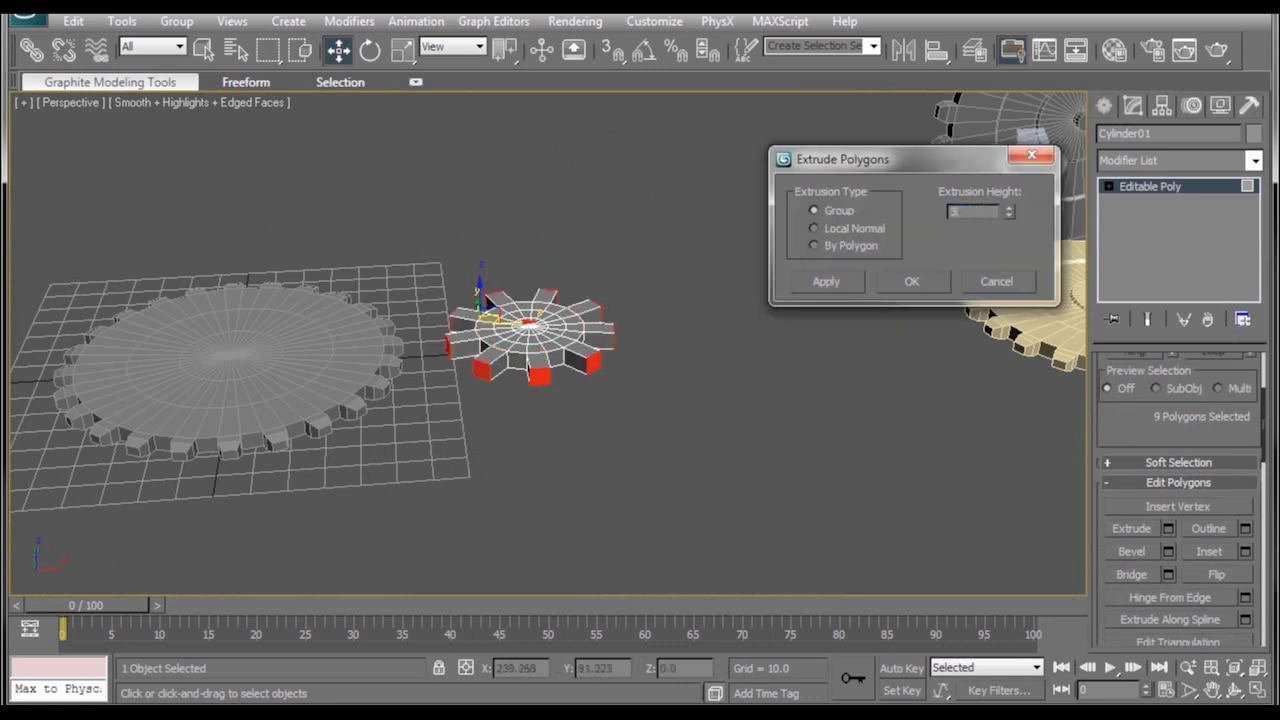
{"action": "left_click", "coordinate": [928, 284]}
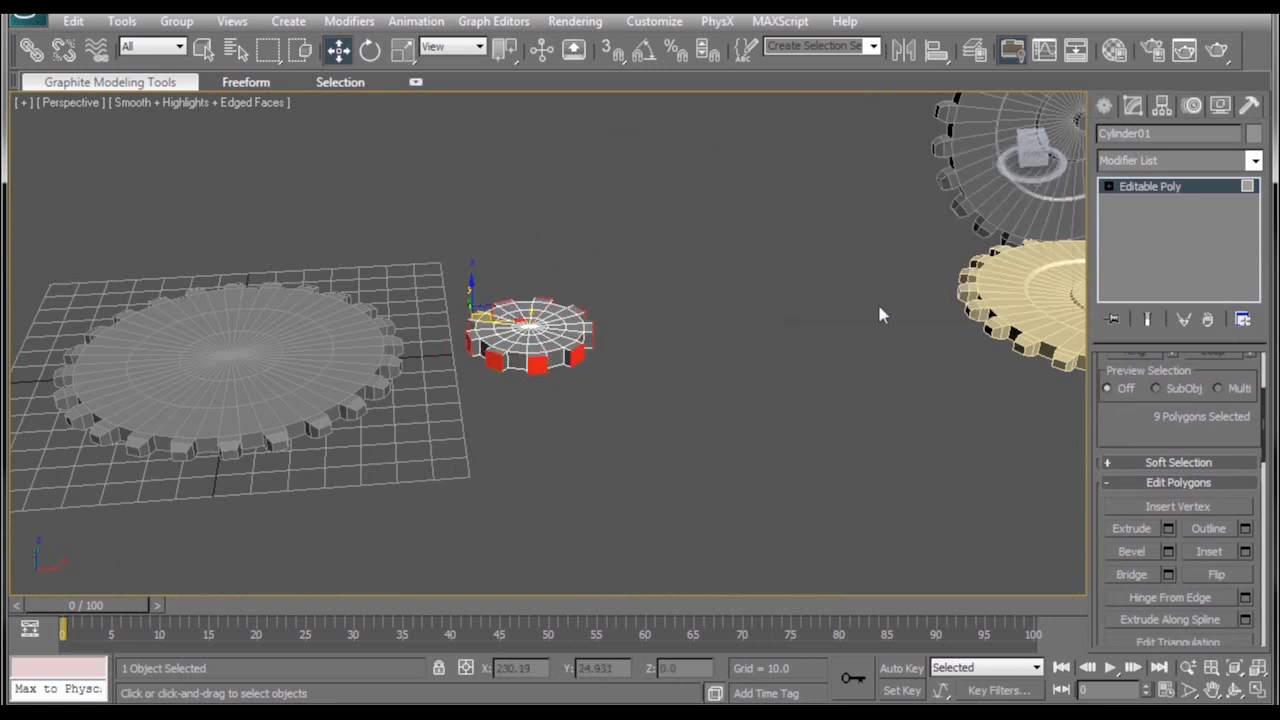
- Bevel the small gear's tooth ends as a group with height 3 and outline amount -1
{"action": "left_click", "coordinate": [1168, 551]}
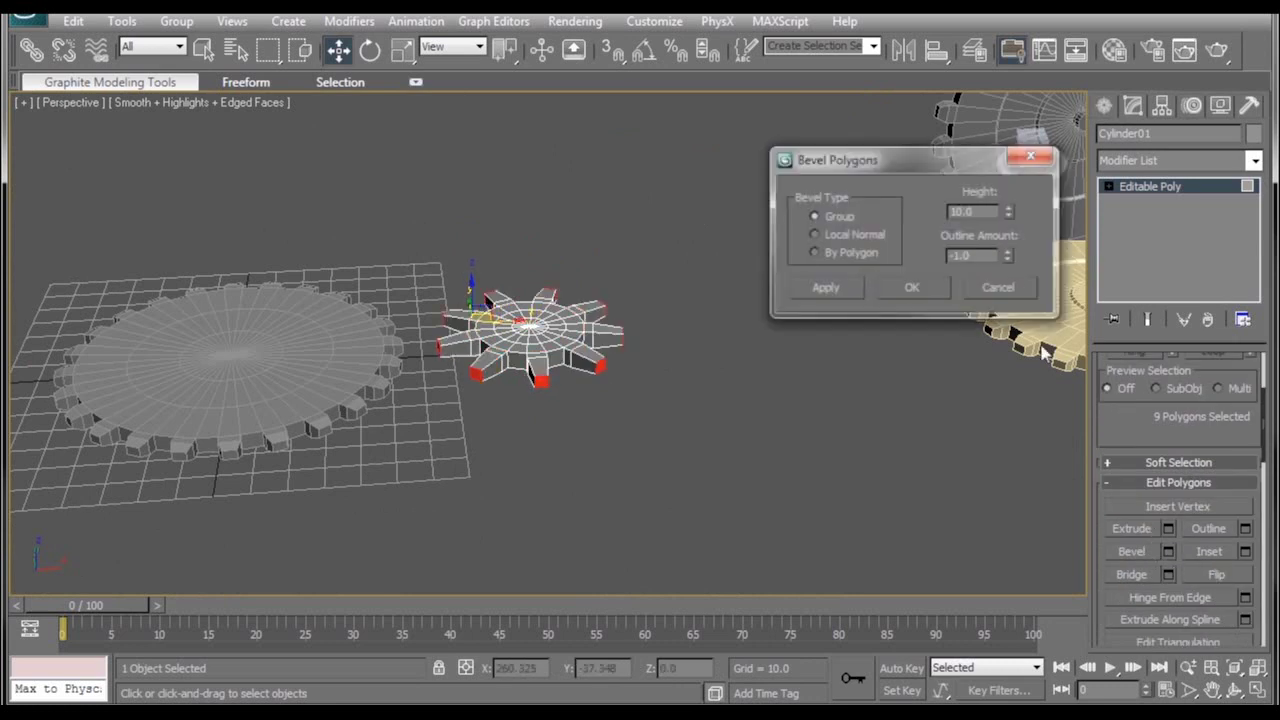
{"action": "double_click", "coordinate": [972, 212]}
{"action": "type", "text": "3"}
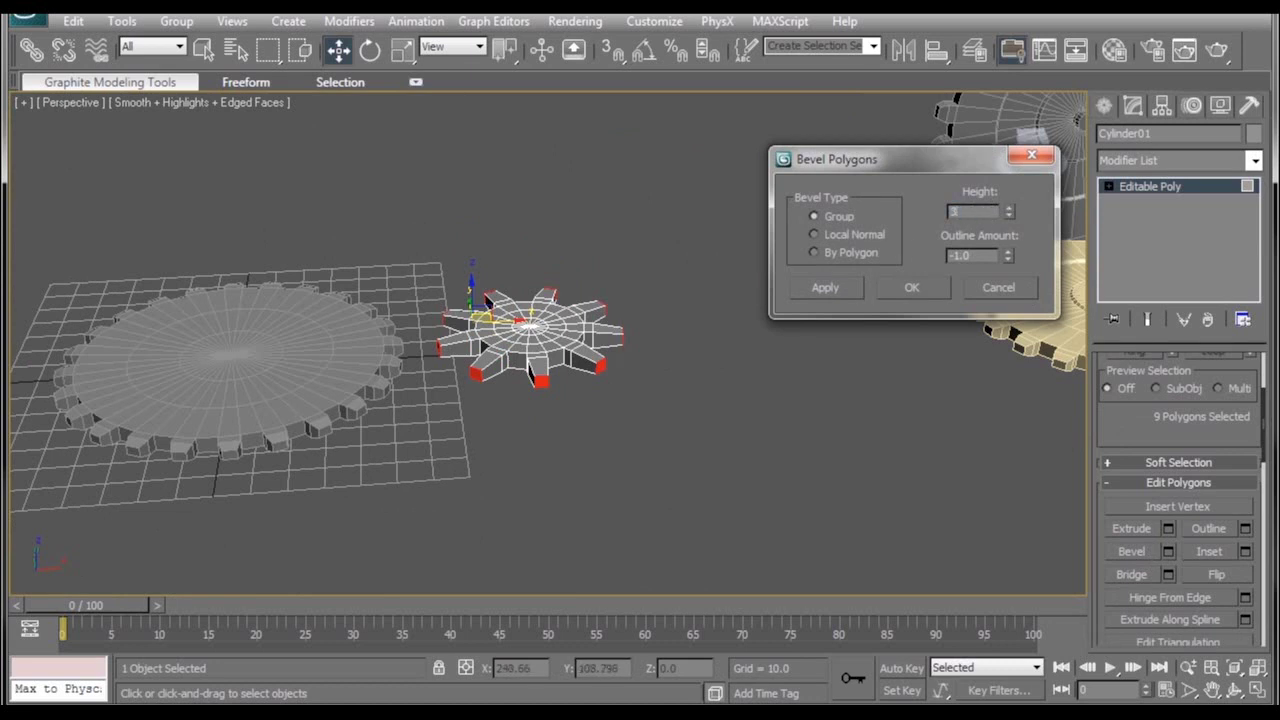
{"action": "left_click", "coordinate": [922, 289]}
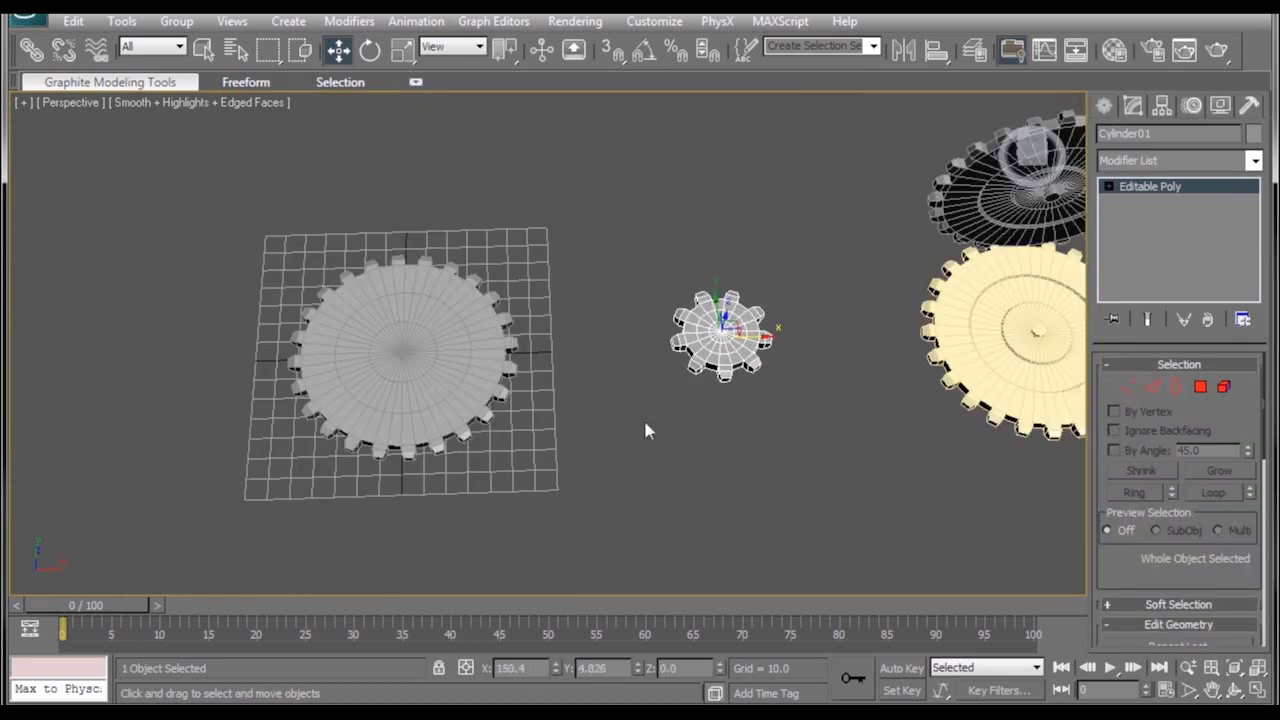
- Bring the oven model on its round base back into view
{"action": "scroll", "coordinate": [630, 408], "scroll_direction": "down", "scroll_amount": 5}
{"action": "middle_click_drag", "start_coordinate": [525, 350], "coordinate": [900, 389]}
{"action": "middle_click_drag", "start_coordinate": [532, 445], "coordinate": [476, 298], "text": "alt"}
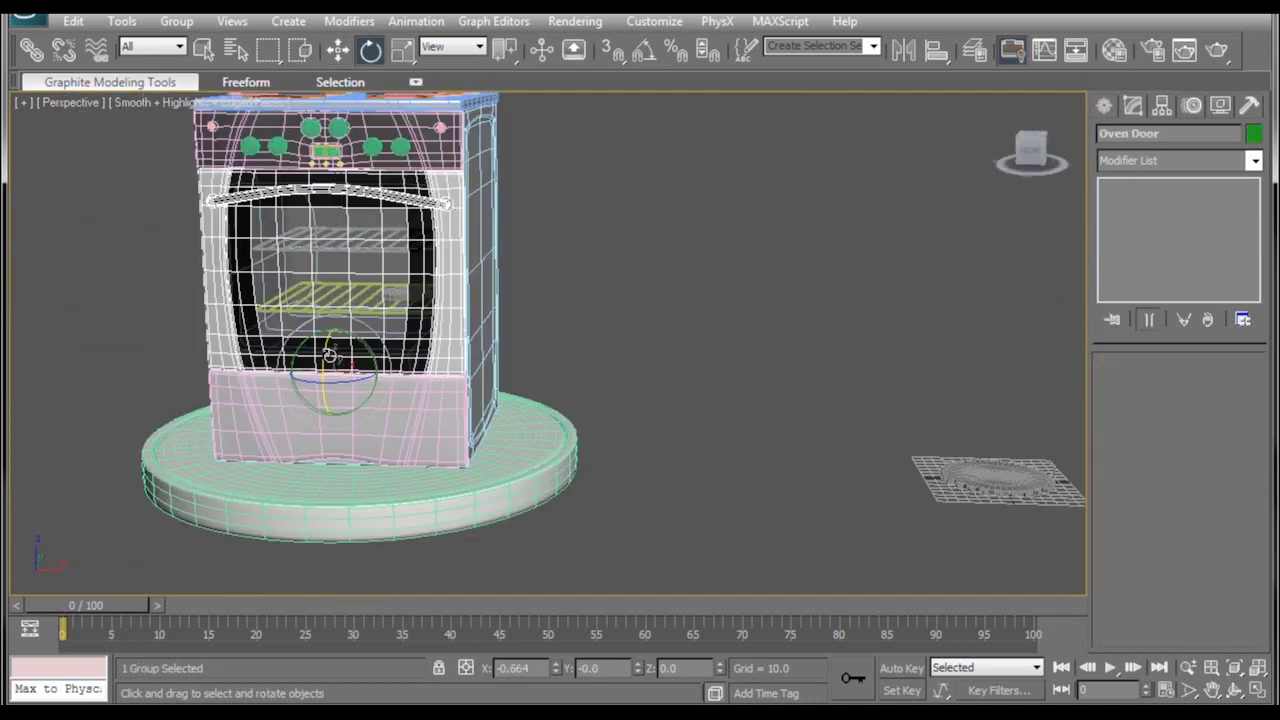
- Swing the oven door open and move the cylinder inside the oven out between the large and small gears
{"action": "left_click_drag", "start_coordinate": [317, 467], "coordinate": [300, 545]}
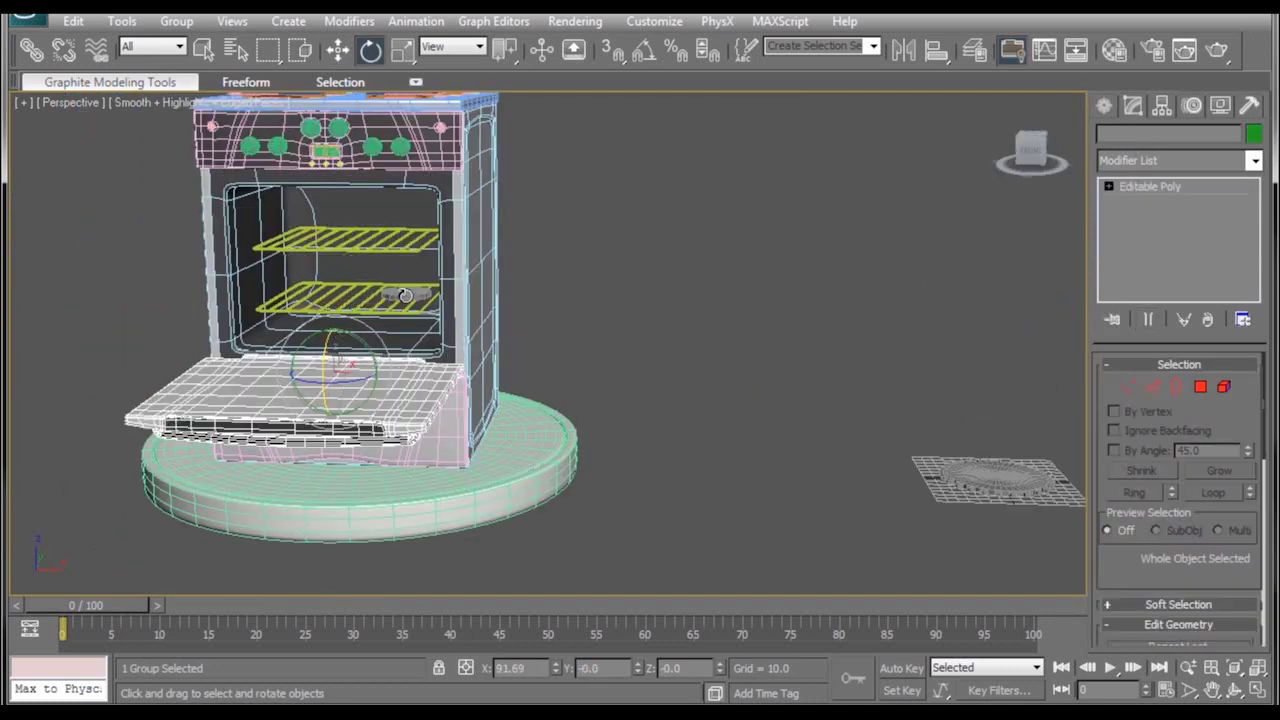
{"action": "left_click", "coordinate": [405, 295]}
{"action": "middle_click_drag", "start_coordinate": [560, 347], "coordinate": [466, 357]}
{"action": "key", "text": "w"}
{"action": "left_click_drag", "start_coordinate": [350, 306], "coordinate": [976, 427]}
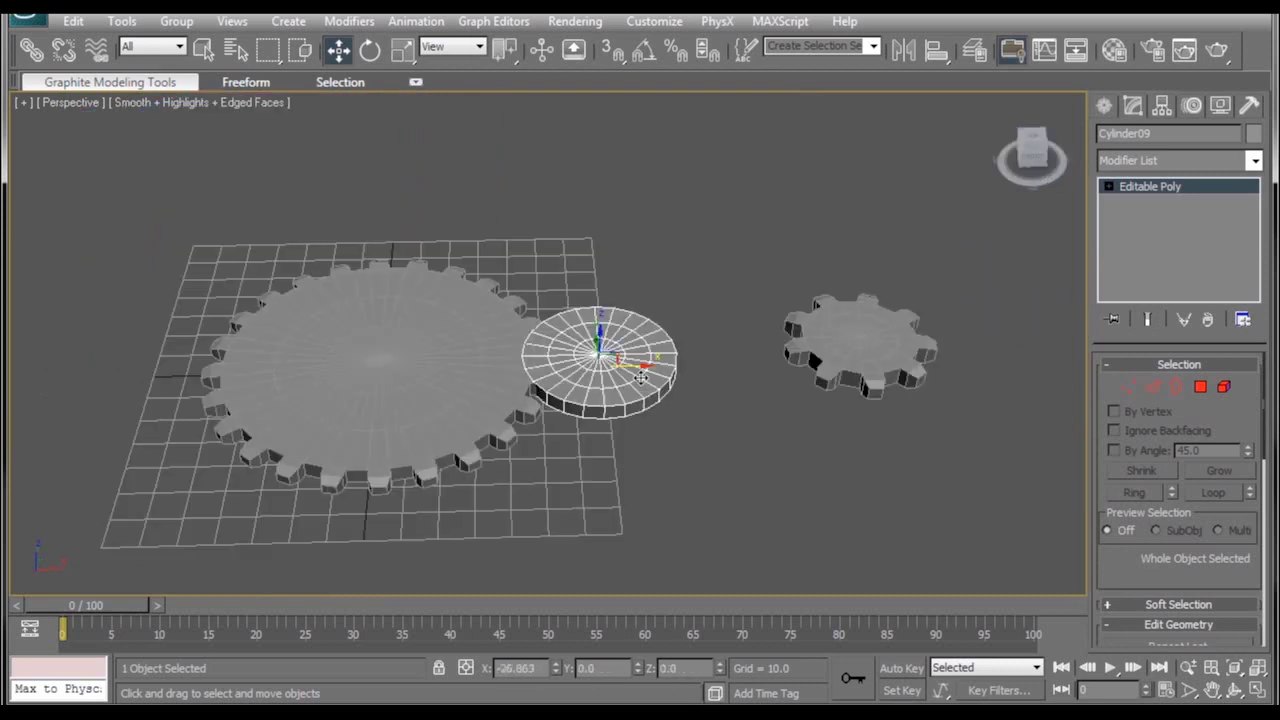
{"action": "left_click_drag", "start_coordinate": [638, 373], "coordinate": [712, 394]}
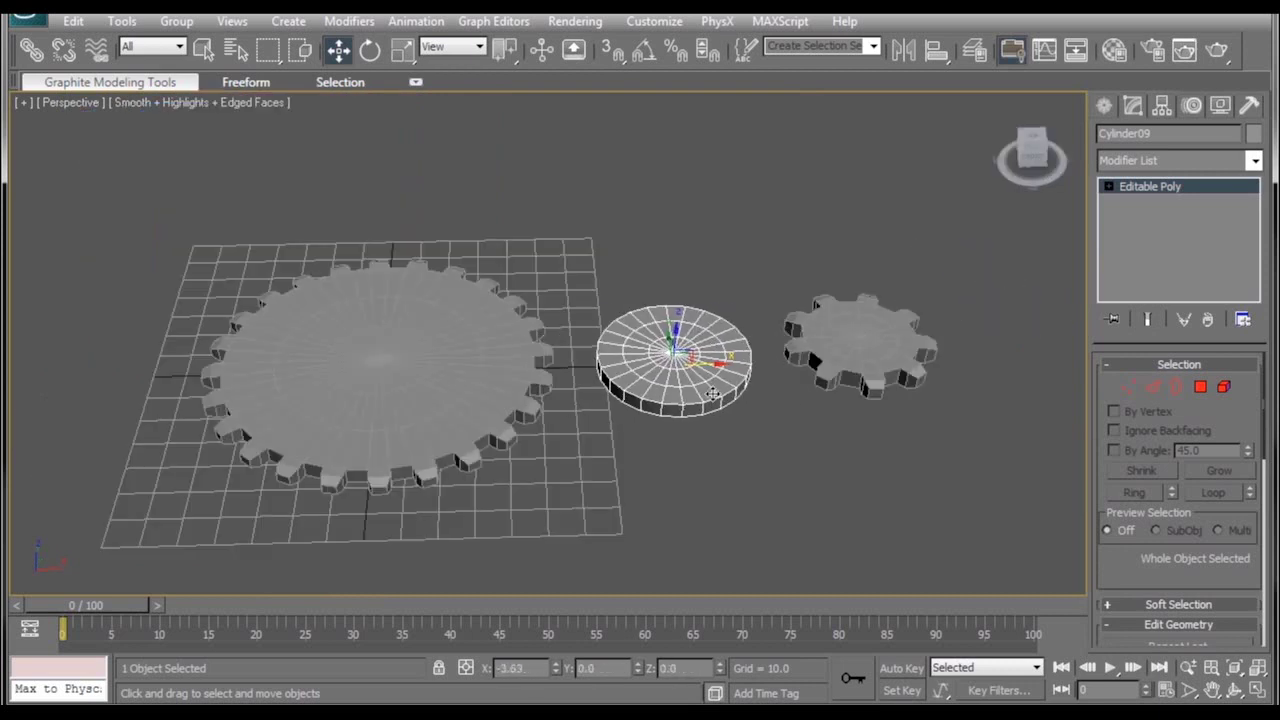
- Extrude the selected alternating rim polygons of the middle cylinder as a group by a height of 3
{"action": "left_click", "coordinate": [1200, 386]}
{"action": "middle_click_drag", "start_coordinate": [792, 440], "coordinate": [749, 432]}
{"action": "scroll", "coordinate": [1100, 391], "scroll_direction": "down", "scroll_amount": 5}
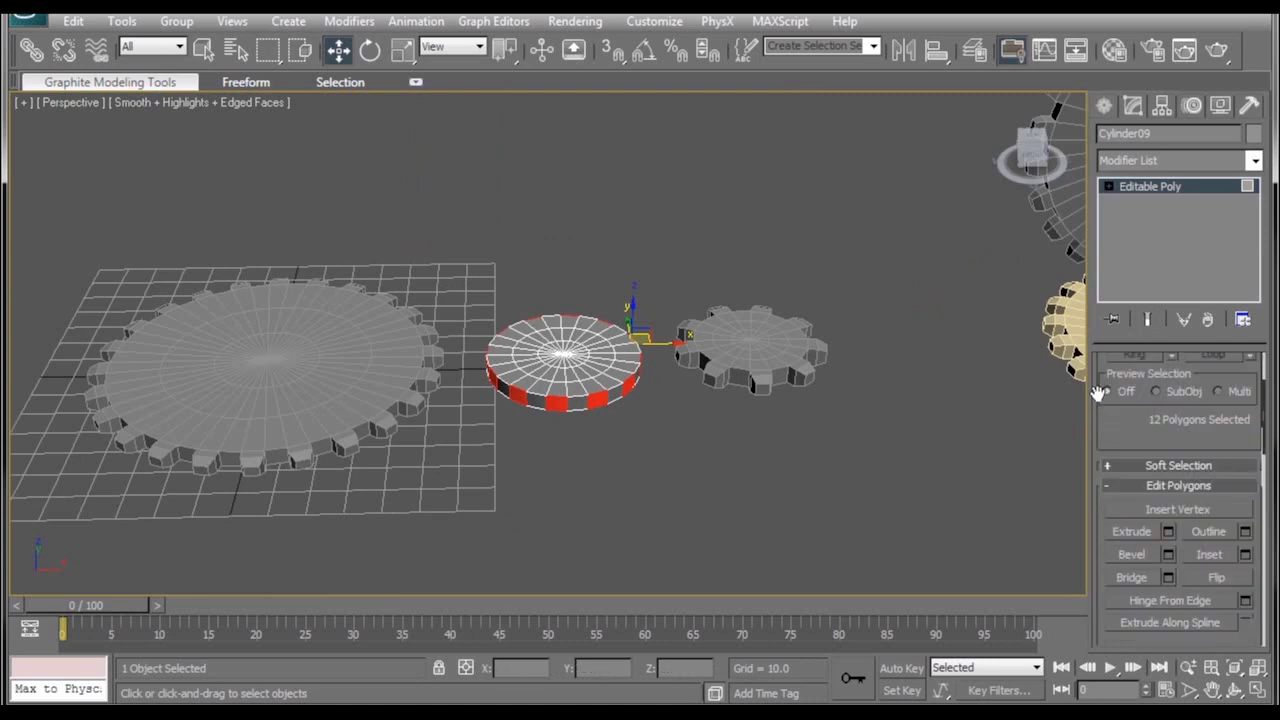
{"action": "left_click", "coordinate": [1168, 414]}
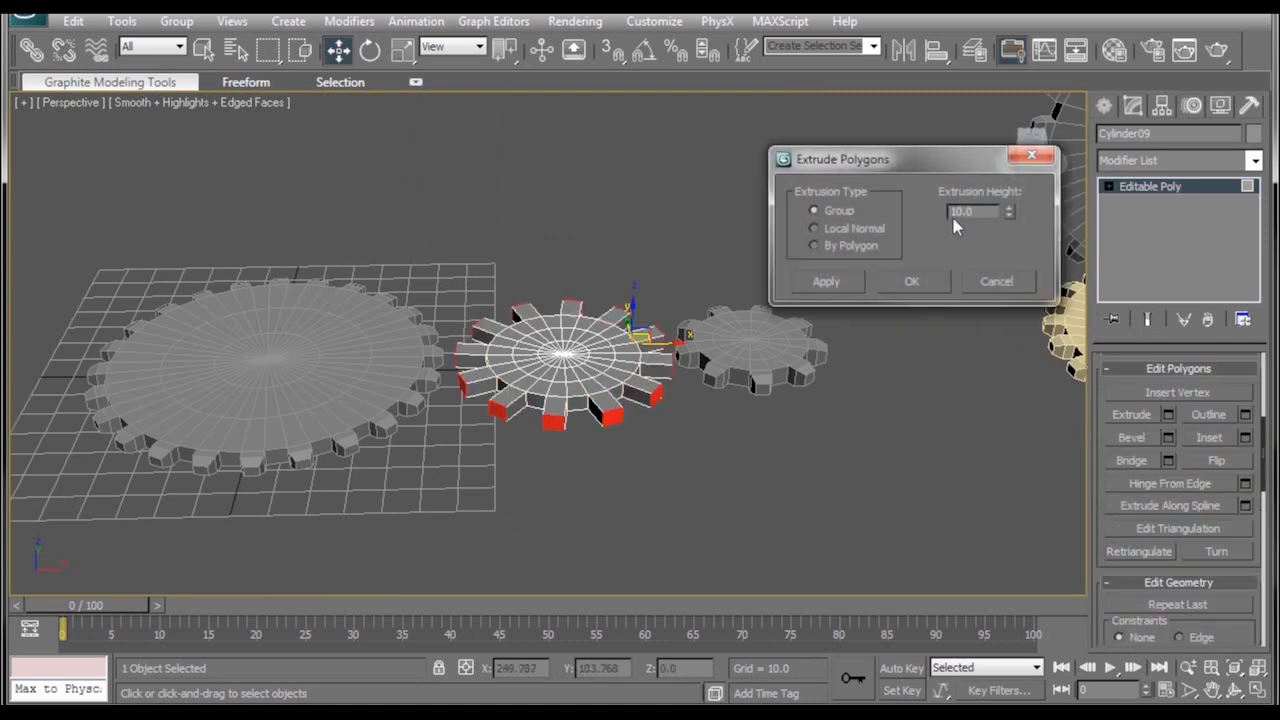
{"action": "double_click", "coordinate": [962, 211]}
{"action": "type", "text": "3"}
{"action": "key", "text": "Return"}
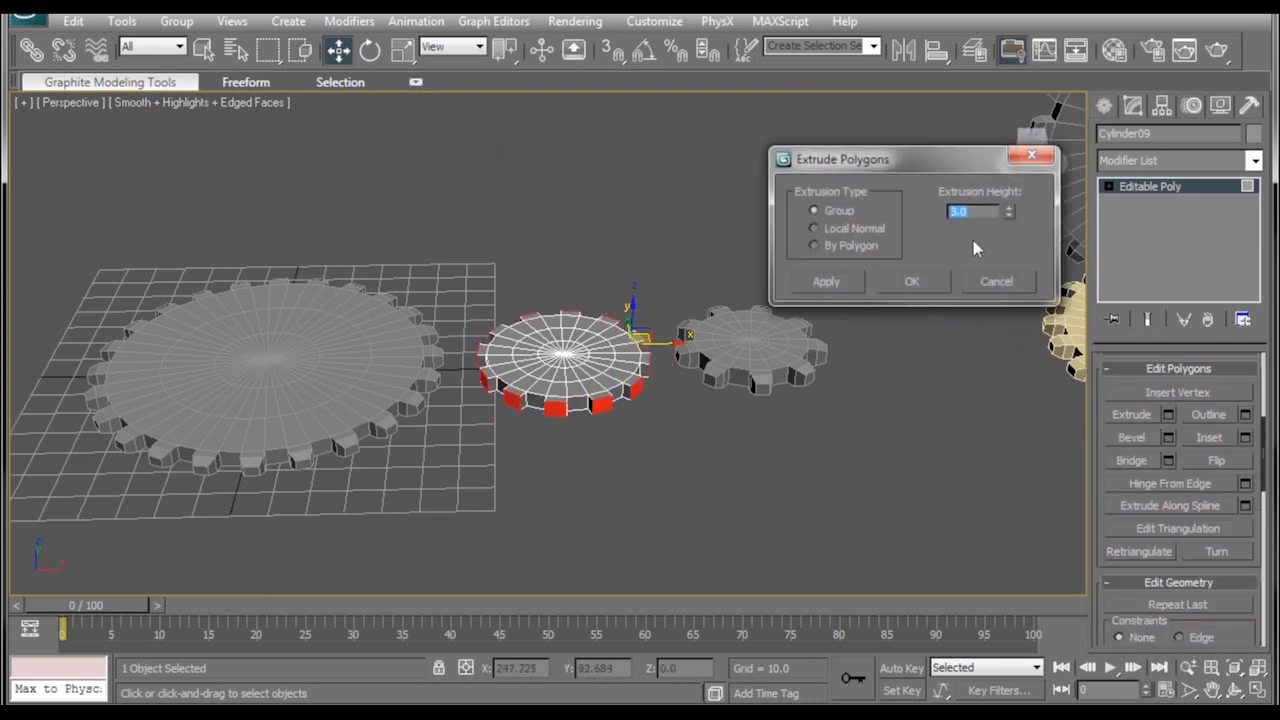
{"action": "left_click", "coordinate": [938, 282]}
- Bevel the middle gear's tooth ends as a group with height 3 and outline amount -1, and deselect the gear
{"action": "left_click", "coordinate": [1168, 437]}
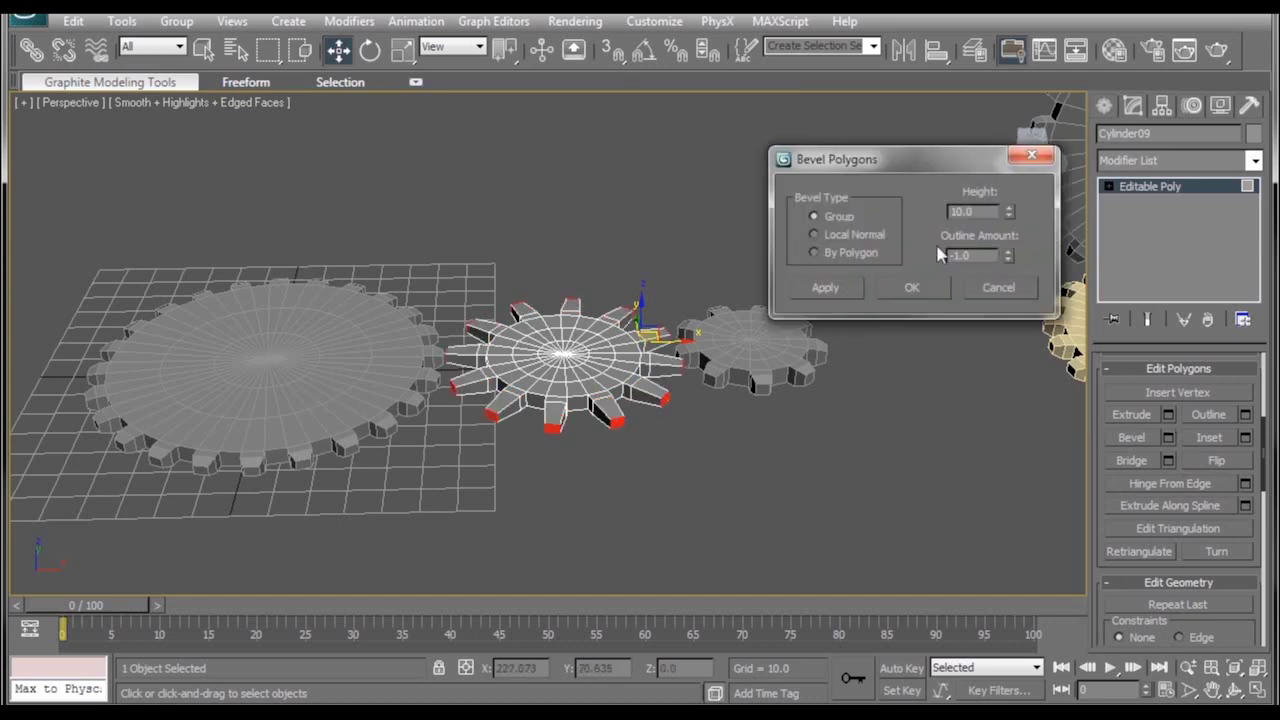
{"action": "left_click", "coordinate": [941, 284]}
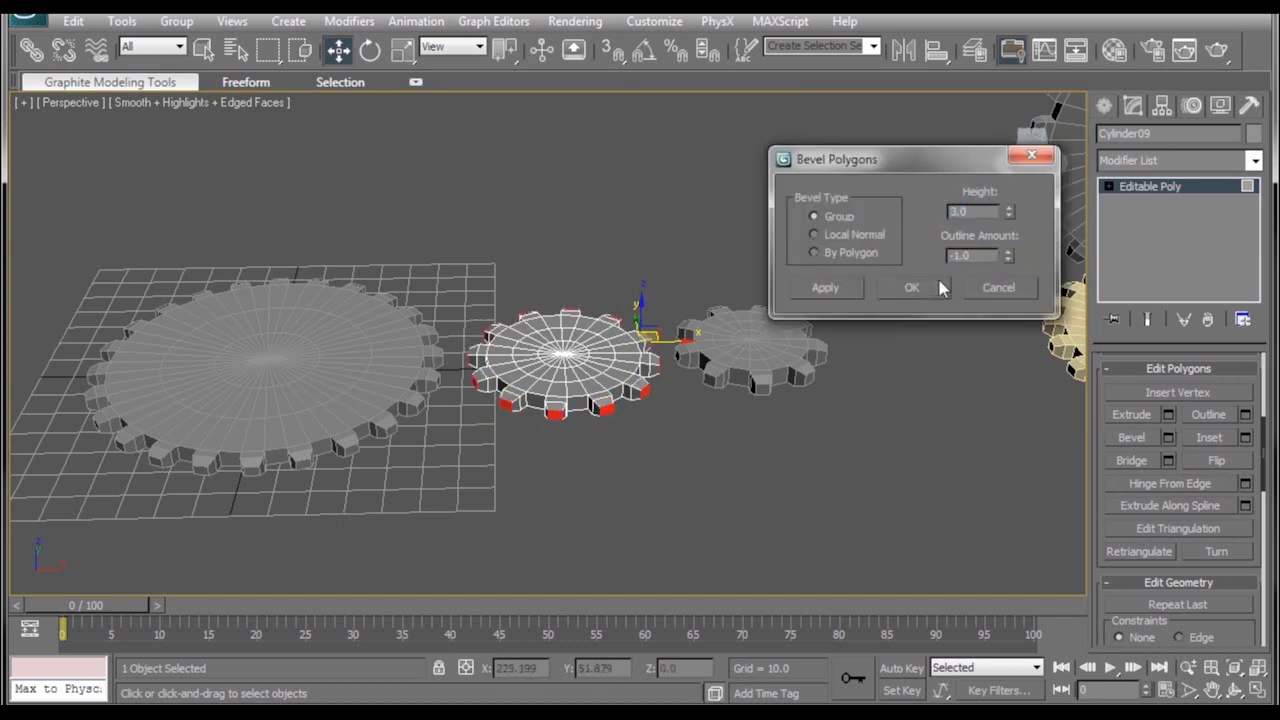
{"action": "middle_click_drag", "start_coordinate": [765, 338], "coordinate": [757, 427], "text": "alt"}
{"action": "middle_click_drag", "start_coordinate": [740, 438], "coordinate": [600, 390], "text": "alt"}
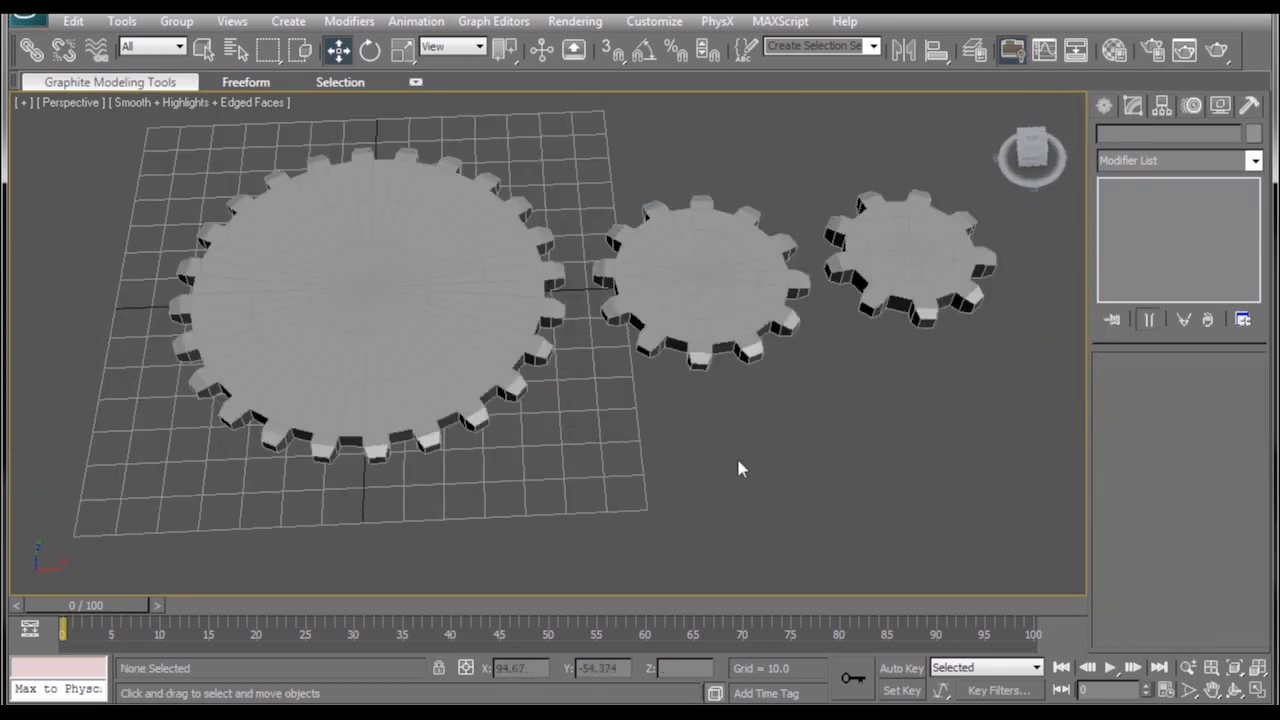
- Move the middle gear against the large gear by trying an X position of 72 and settling on 78
{"action": "left_click", "coordinate": [470, 325]}
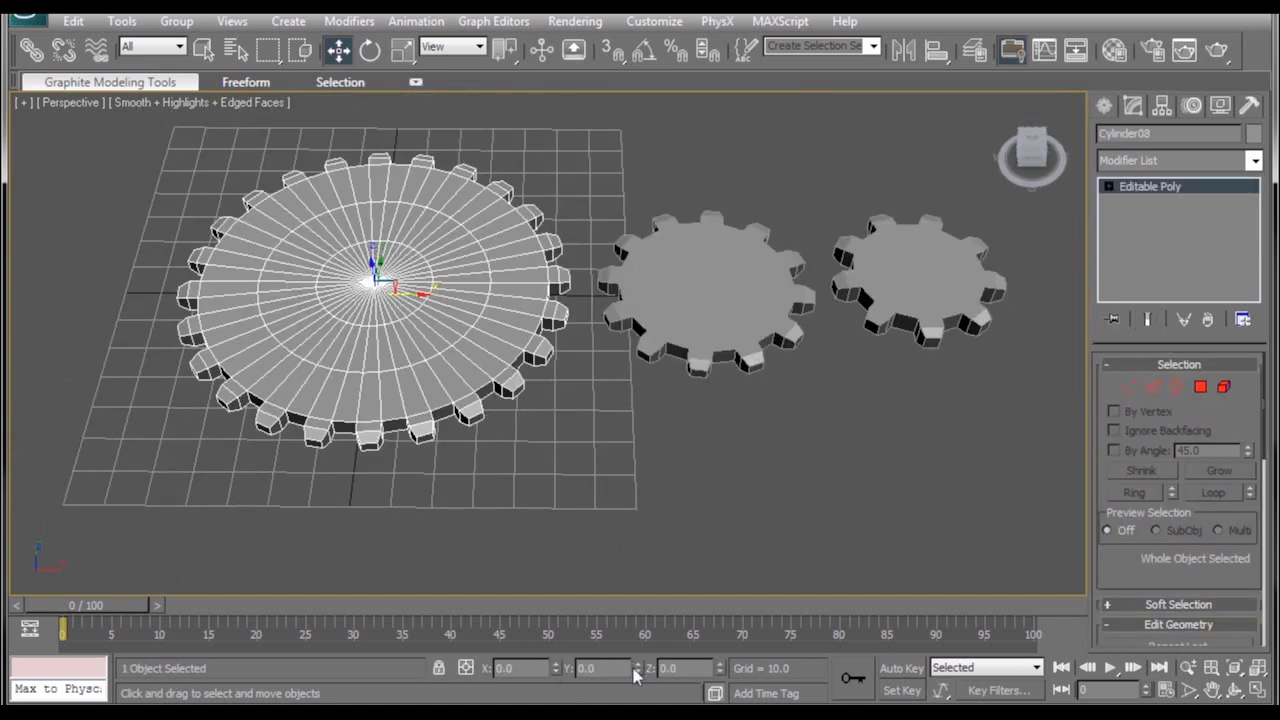
{"action": "middle_click_drag", "start_coordinate": [645, 414], "coordinate": [416, 346], "text": "alt"}
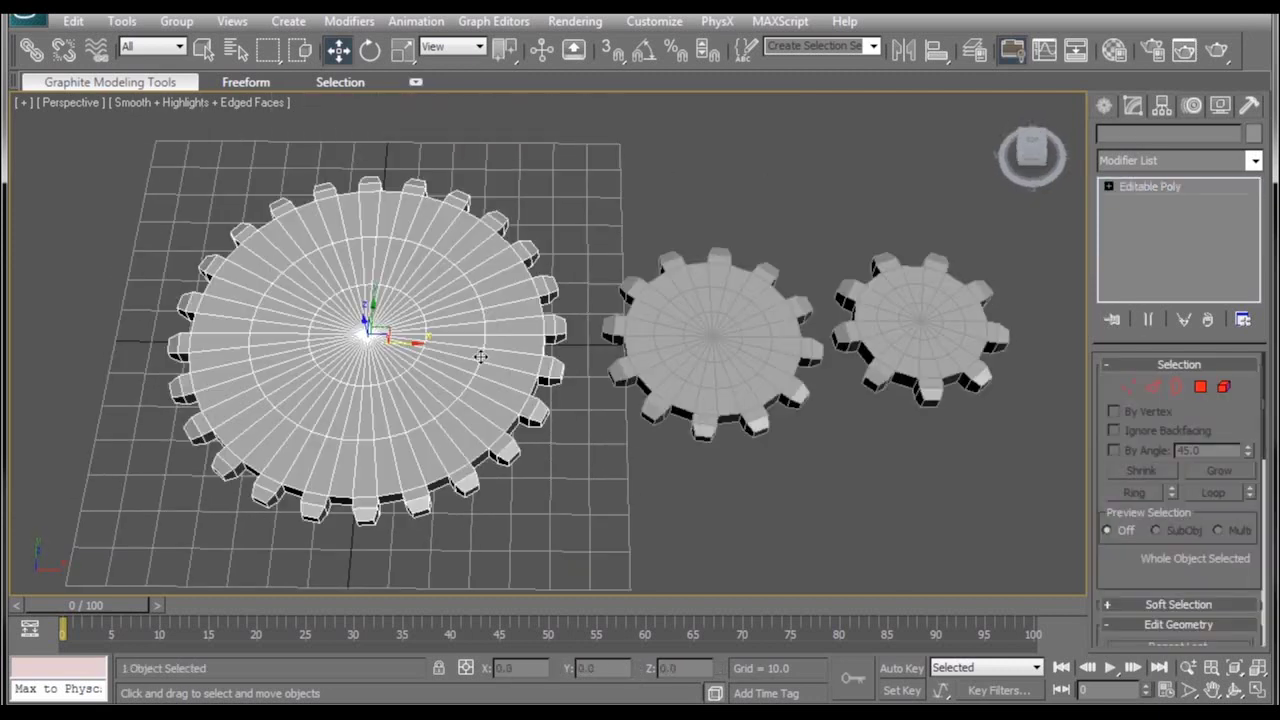
{"action": "left_click", "coordinate": [703, 347]}
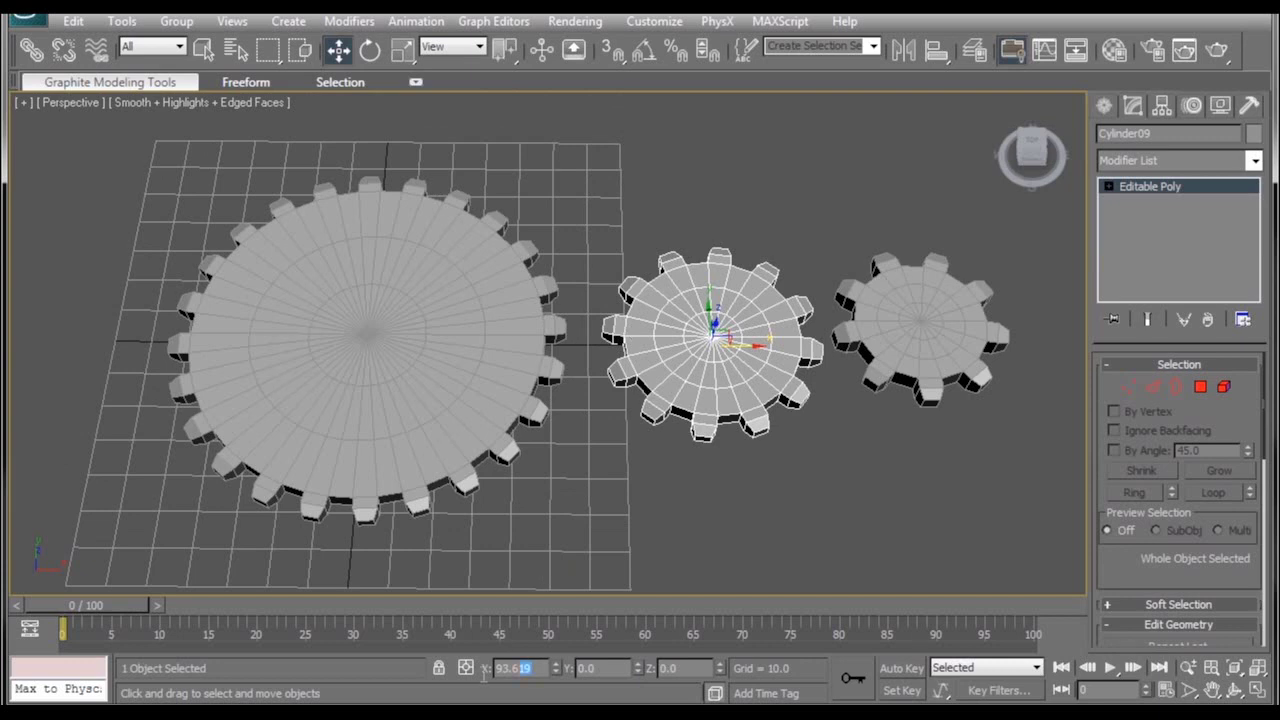
{"action": "double_click", "coordinate": [515, 667]}
{"action": "type", "text": "72"}
{"action": "key", "text": "Return"}
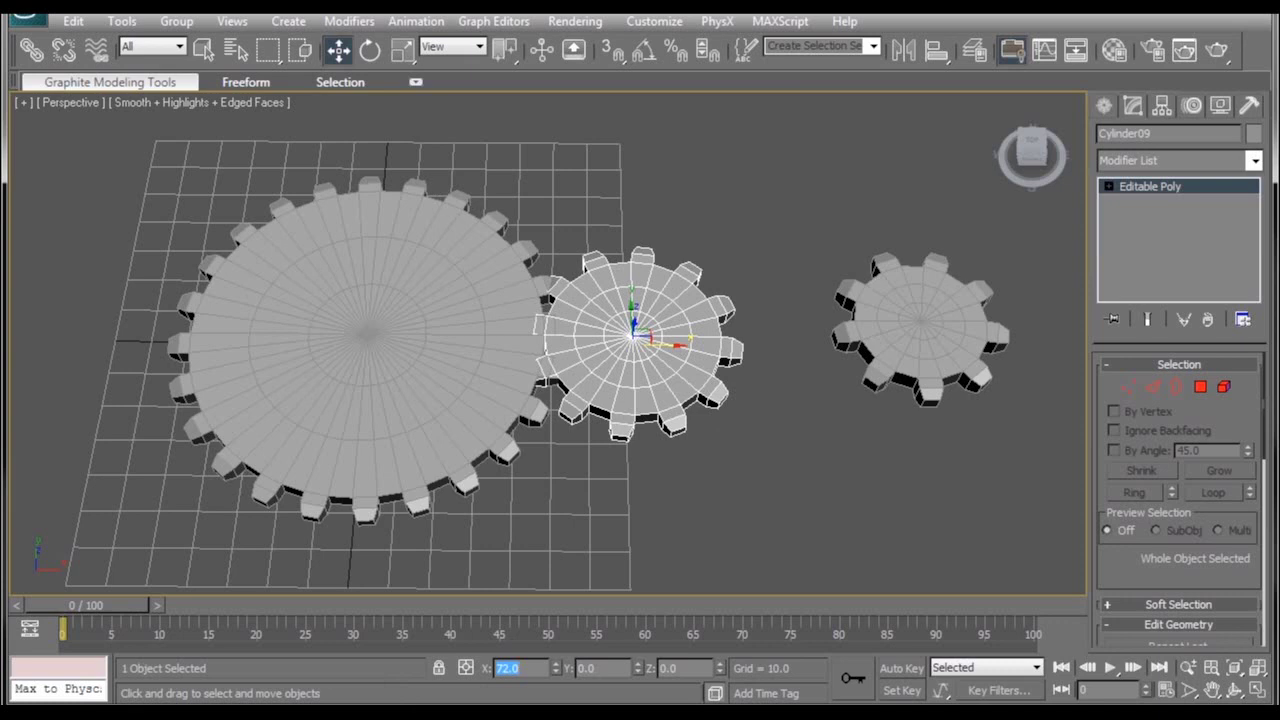
{"action": "key", "text": "Return"}
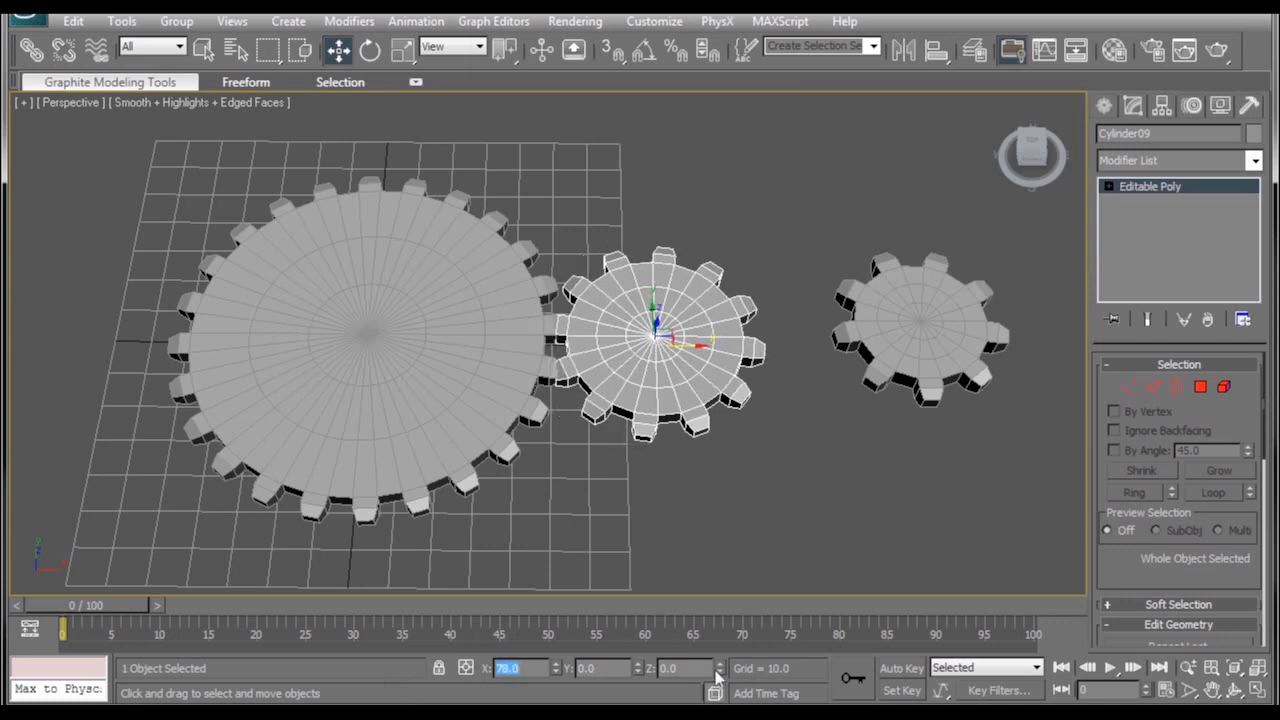
- Move the small gear closer to the middle gear and reset its Y position to 0
{"action": "middle_click_drag", "start_coordinate": [759, 433], "coordinate": [709, 440]}
{"action": "middle_click_drag", "start_coordinate": [843, 346], "coordinate": [935, 320]}
{"action": "mouse_move", "coordinate": [970, 290]}
{"action": "left_mouse_down"}
{"action": "mouse_move", "coordinate": [990, 307]}
{"action": "mouse_move", "coordinate": [967, 284]}
{"action": "mouse_move", "coordinate": [996, 275]}
{"action": "mouse_move", "coordinate": [989, 298]}
{"action": "left_mouse_up"}
{"action": "right_click", "coordinate": [638, 671]}
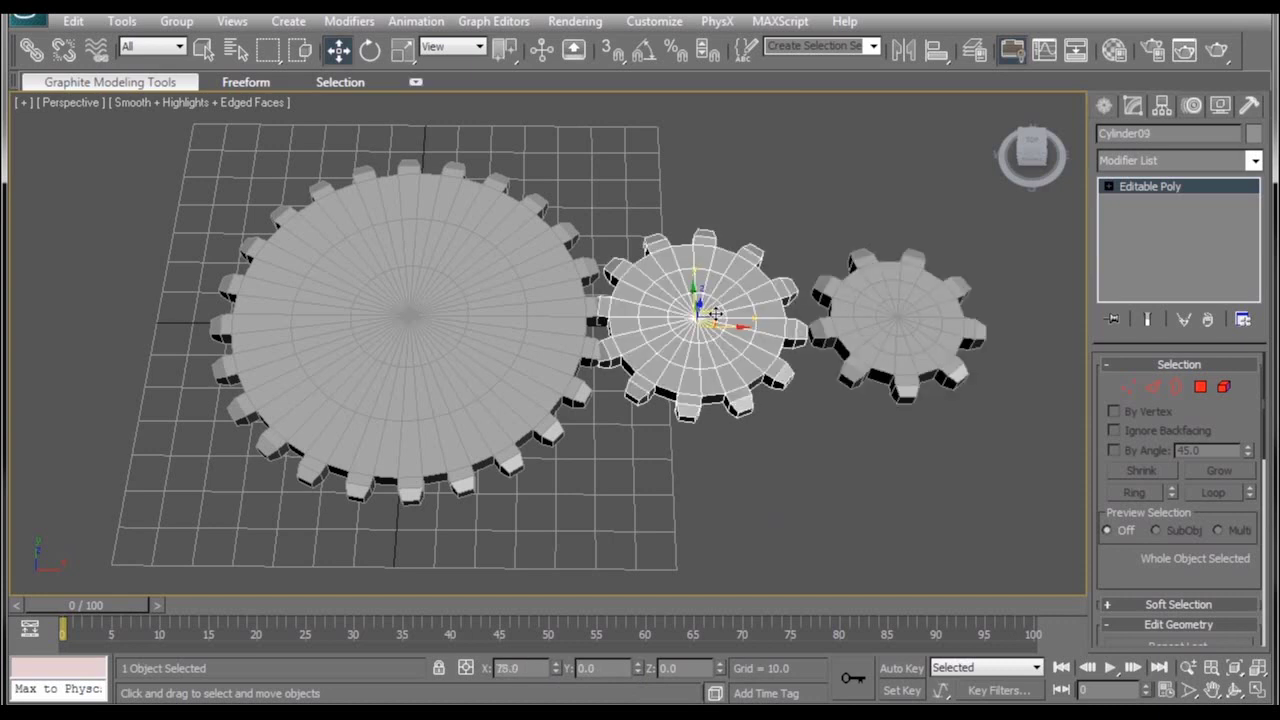
- Set the small gear's X position to 126 so its teeth meet the middle gear's
{"action": "left_click", "coordinate": [886, 332]}
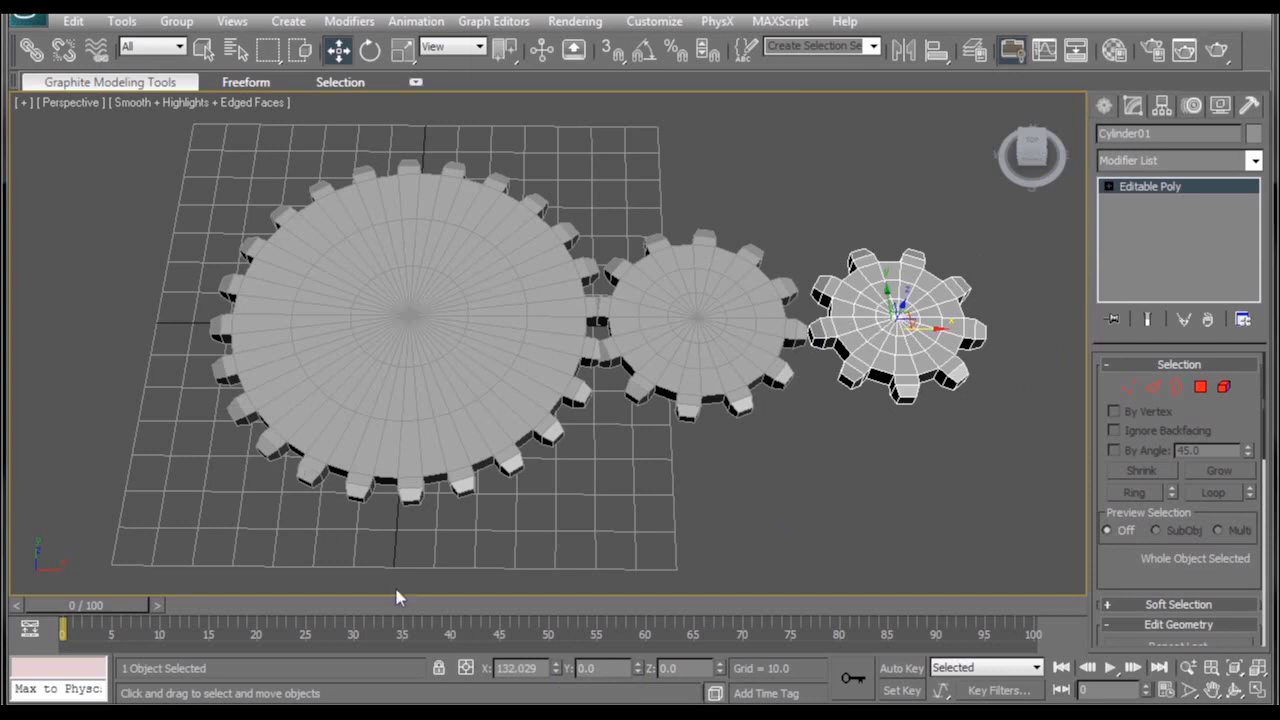
{"action": "left_click", "coordinate": [700, 318]}
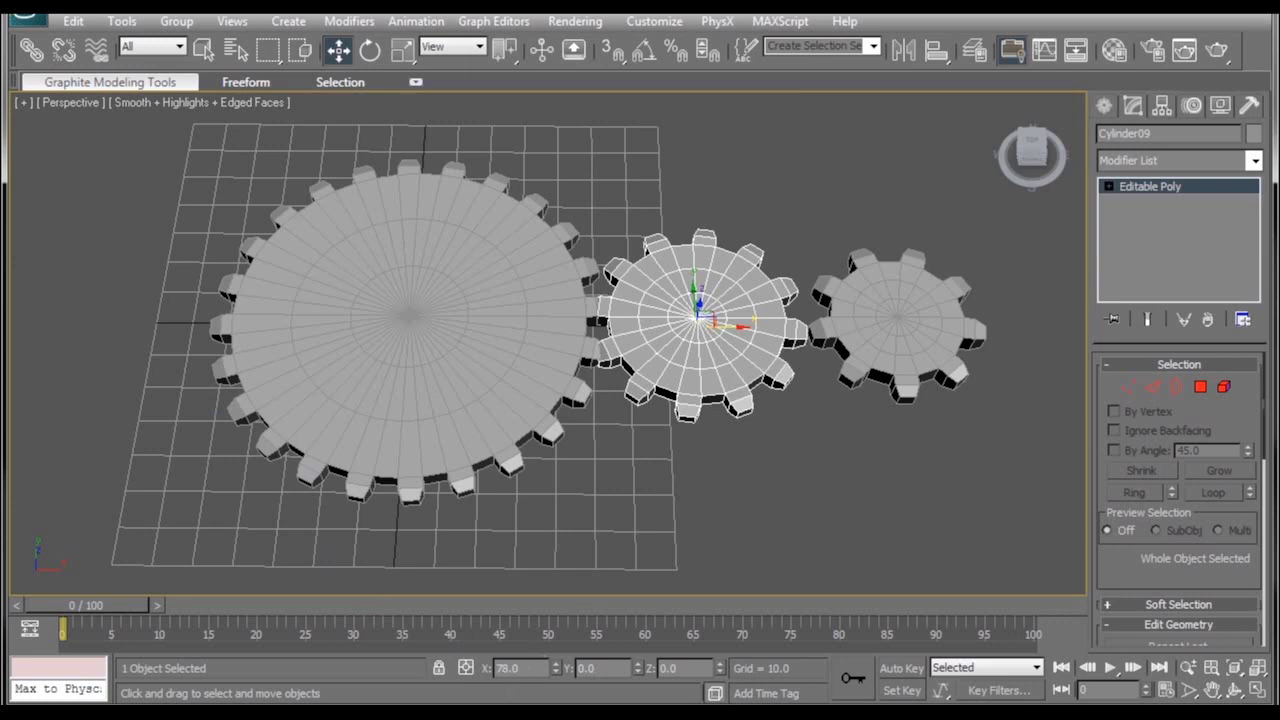
{"action": "left_click", "coordinate": [932, 318]}
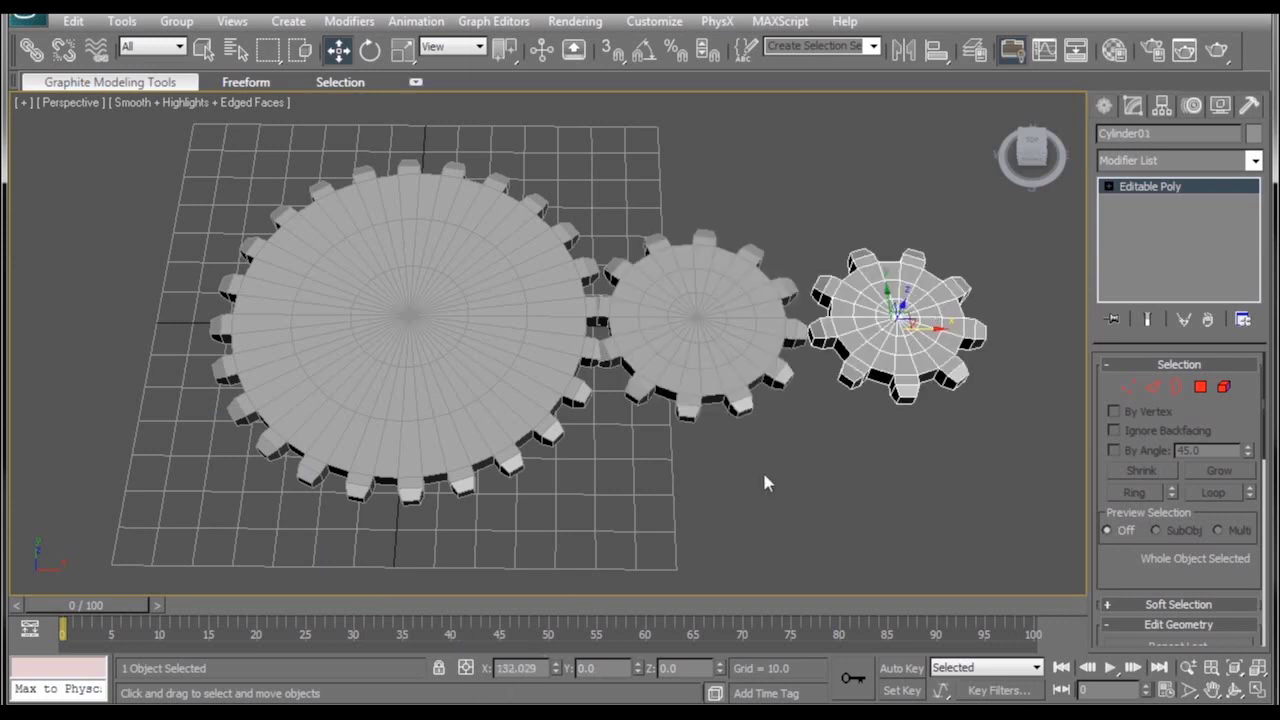
{"action": "left_click", "coordinate": [530, 668]}
{"action": "type", "text": "126"}
{"action": "key", "text": "Return"}
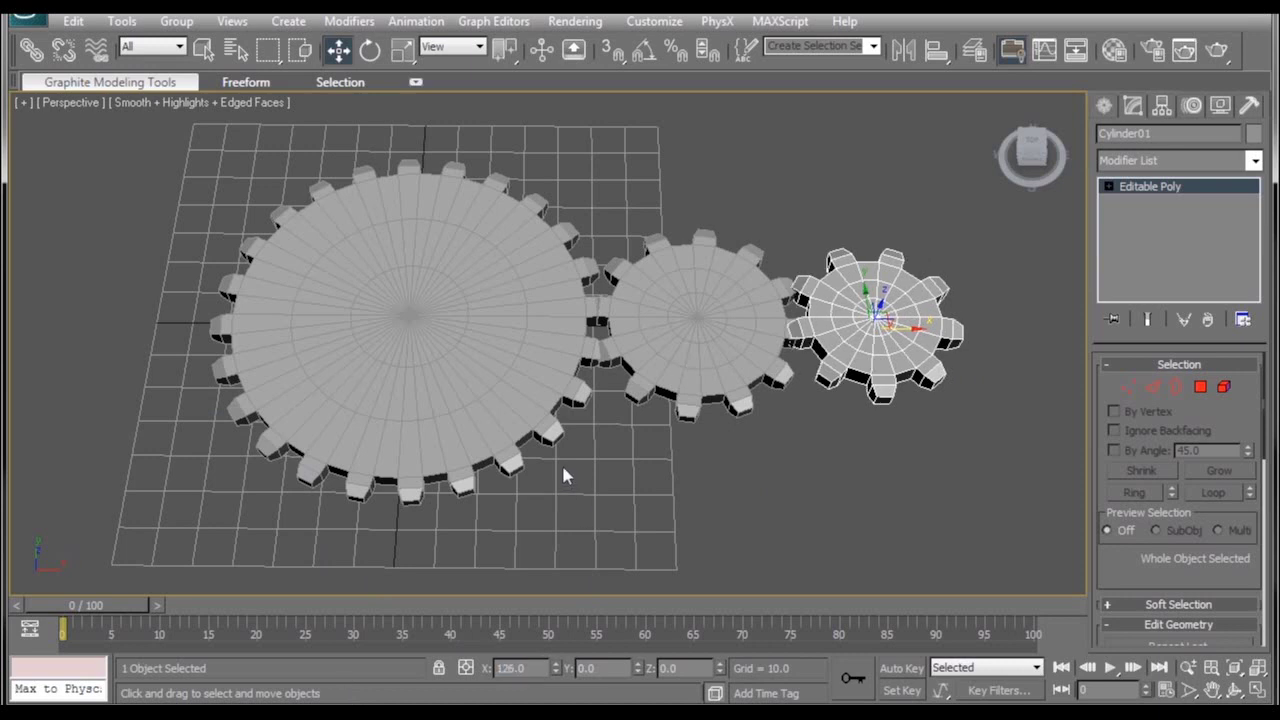
- Rename the large gear "Master 48", the middle gear "gear 24" and the small gear "gear 02"
{"action": "left_click", "coordinate": [514, 396]}
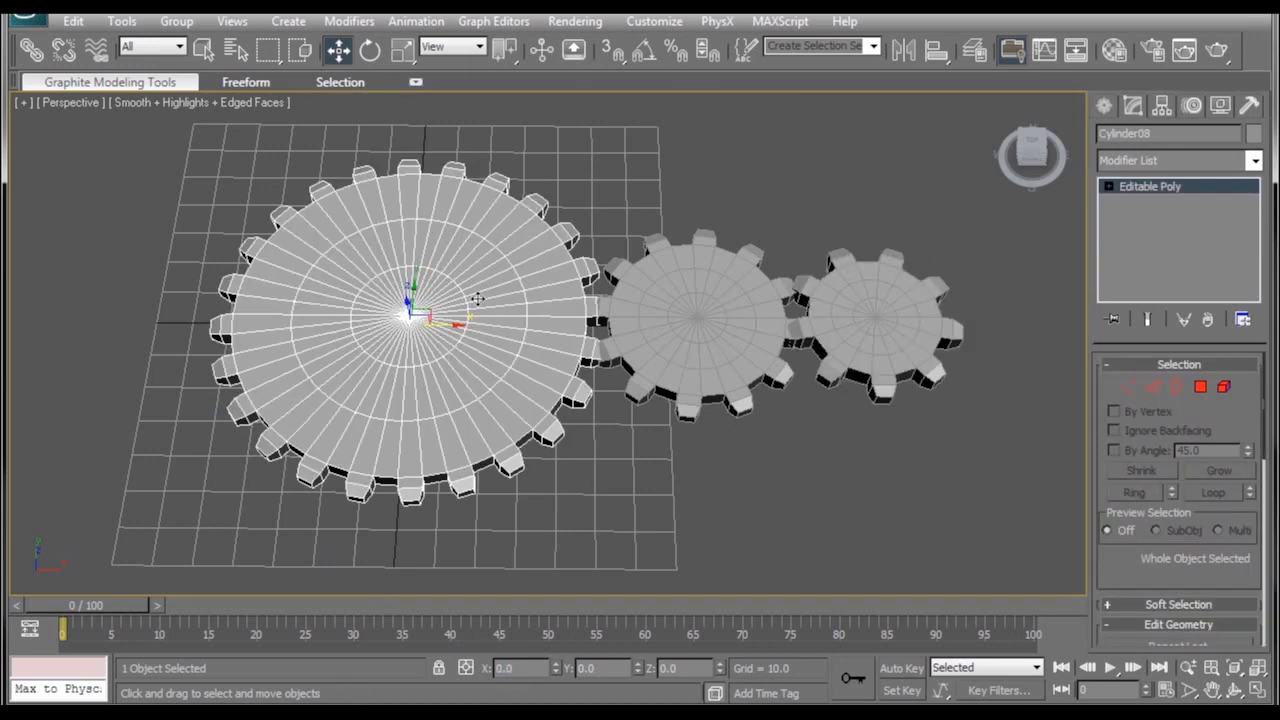
{"action": "left_click", "coordinate": [1170, 133]}
{"action": "type", "text": "Master 48"}
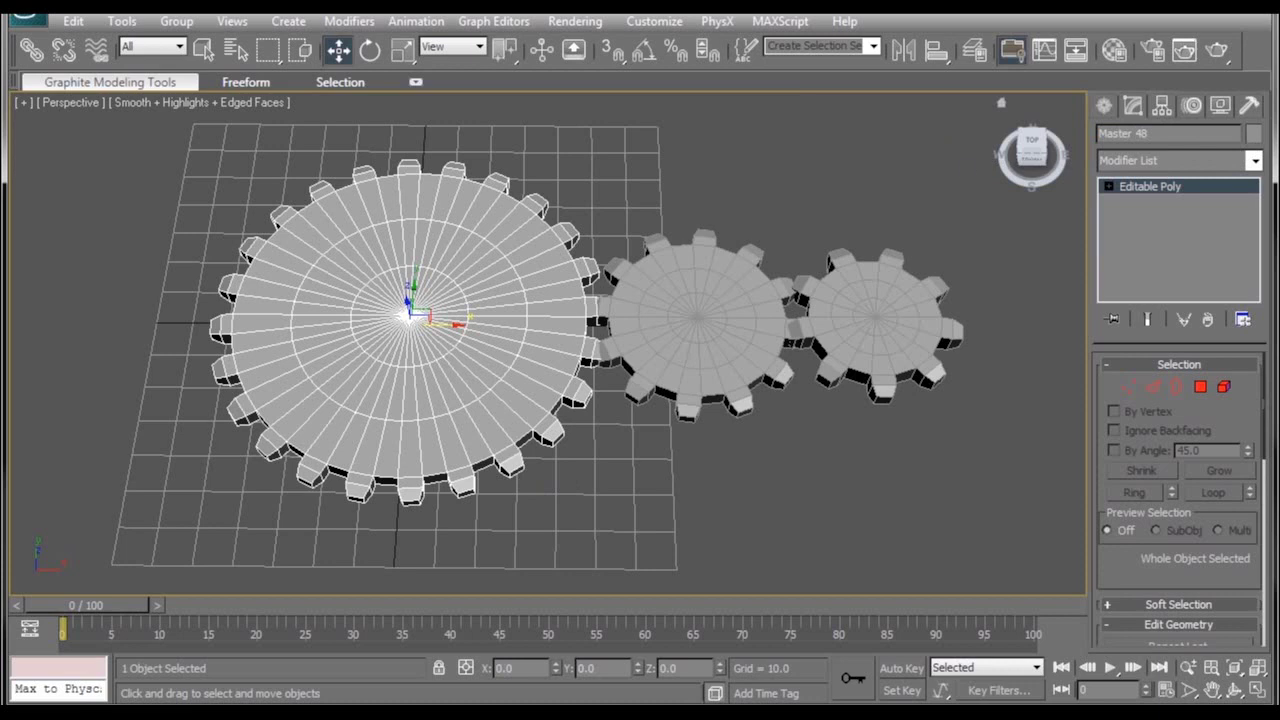
{"action": "left_click", "coordinate": [736, 281]}
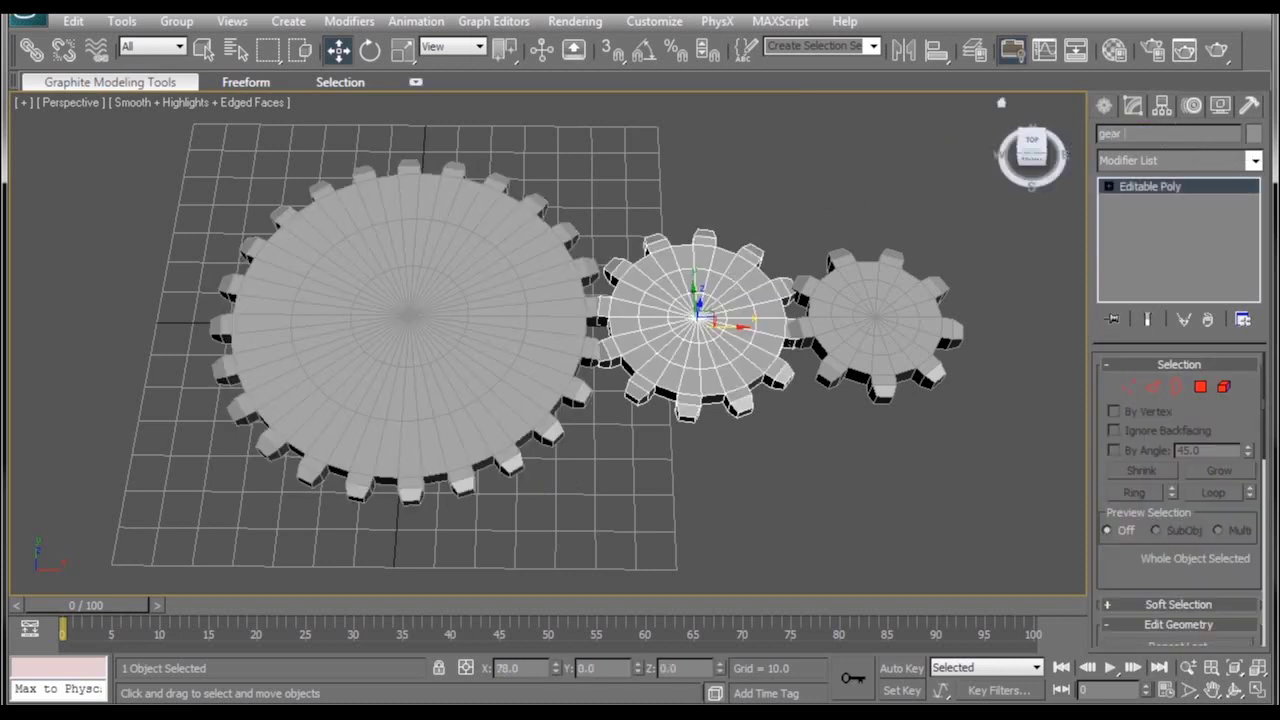
{"action": "left_click", "coordinate": [874, 313]}
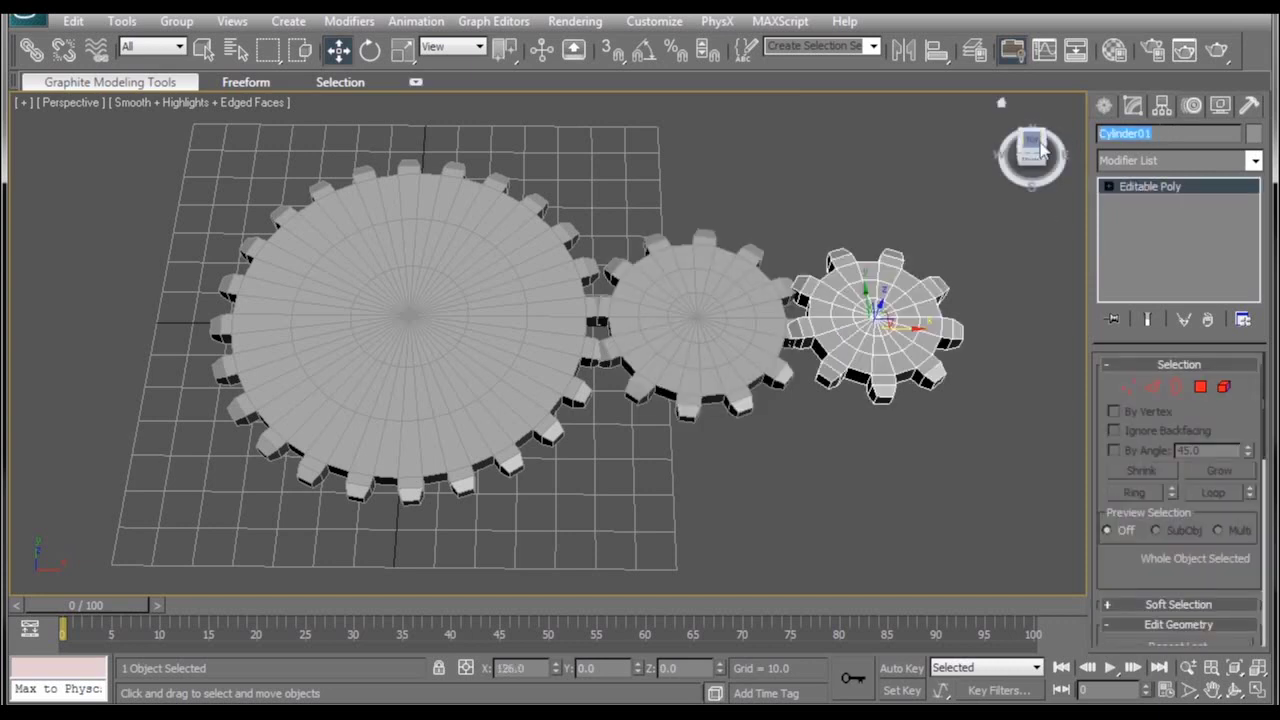
{"action": "type", "text": "gear 02"}
- Select each of the three gears in turn to check its name, and clear the selection
{"action": "left_click", "coordinate": [510, 293]}
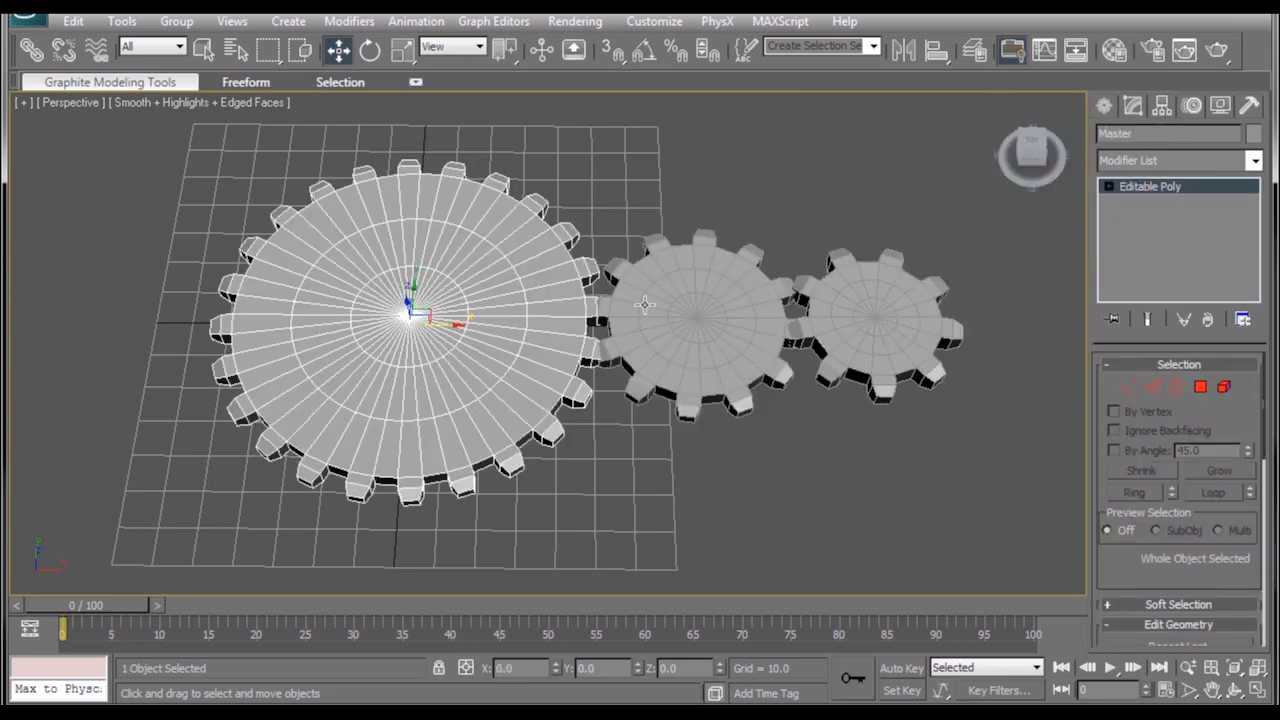
{"action": "left_click", "coordinate": [692, 298]}
{"action": "left_click", "coordinate": [872, 290]}
{"action": "left_click", "coordinate": [510, 290]}
{"action": "key", "text": "Page_Down"}
{"action": "key", "text": "Page_Down"}
{"action": "key", "text": "Page_Up"}
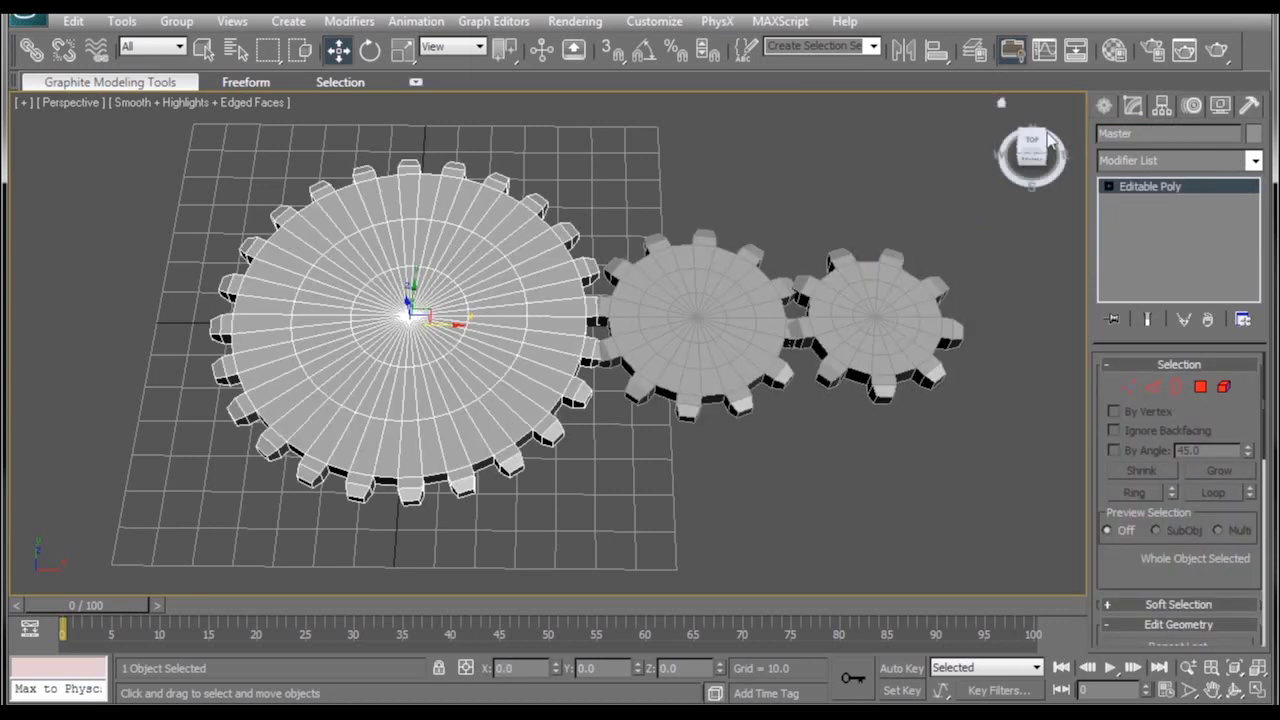
{"action": "left_click", "coordinate": [642, 200]}
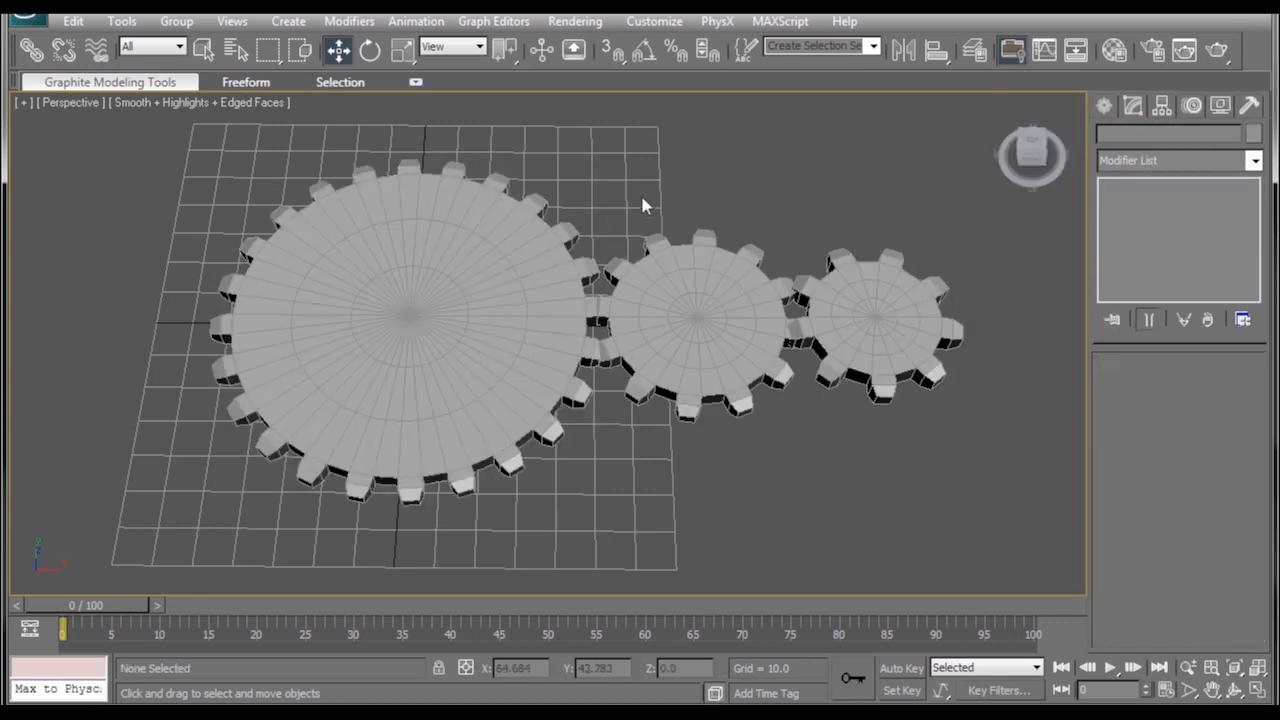
- Wire the large gear's Z Rotation to the middle gear's Z Rotation, with one-way control from Master 48 to gear 24
{"action": "left_click", "coordinate": [423, 336]}
{"action": "right_click", "coordinate": [403, 344]}
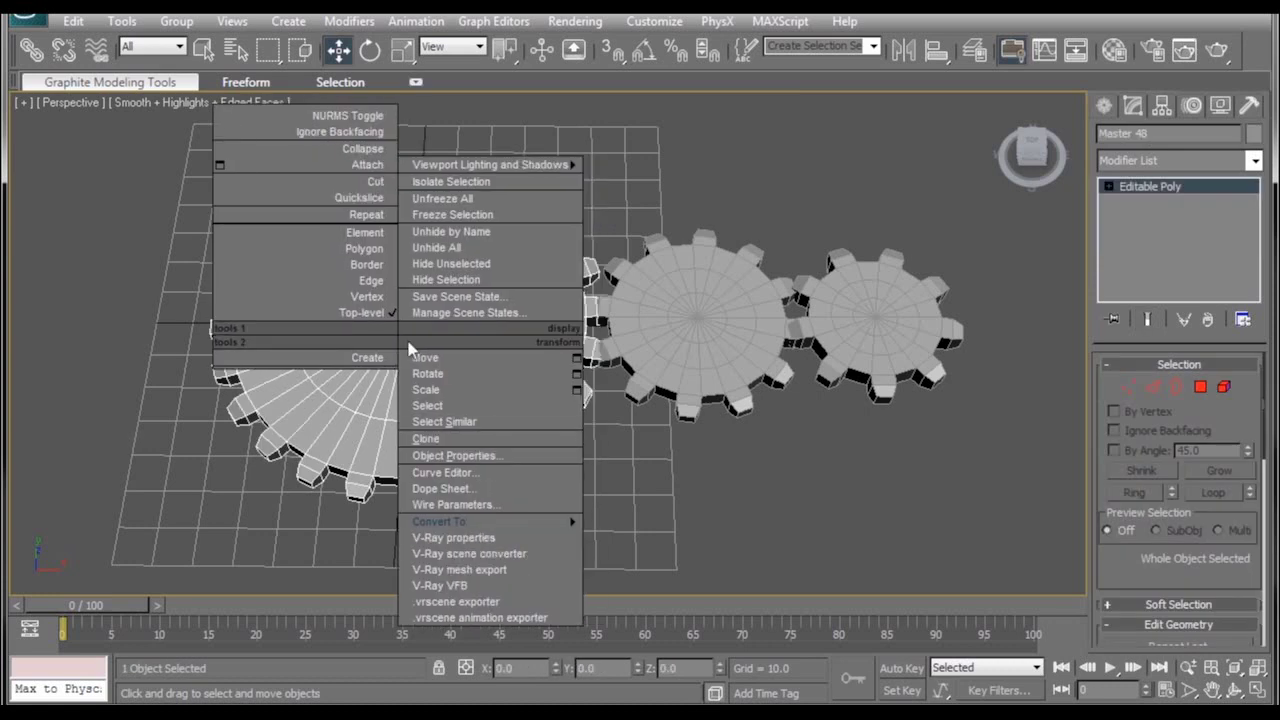
{"action": "left_click", "coordinate": [484, 503]}
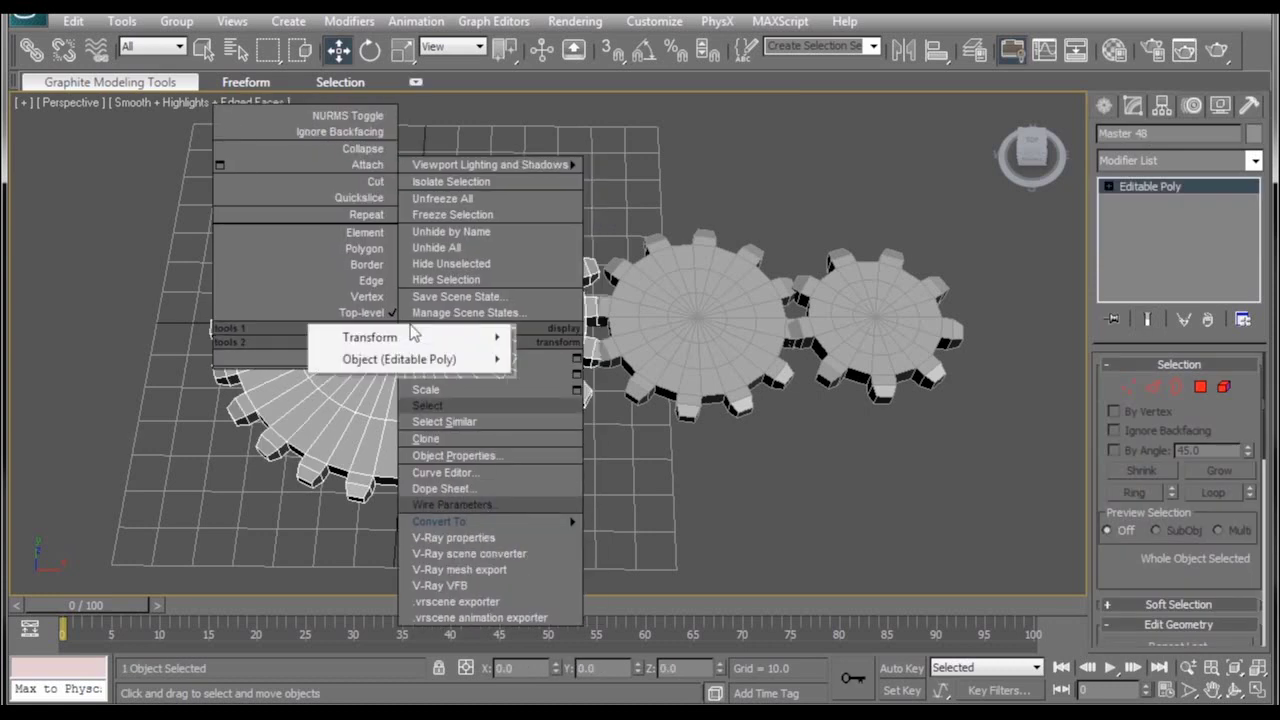
{"action": "mouse_move", "coordinate": [413, 335]}
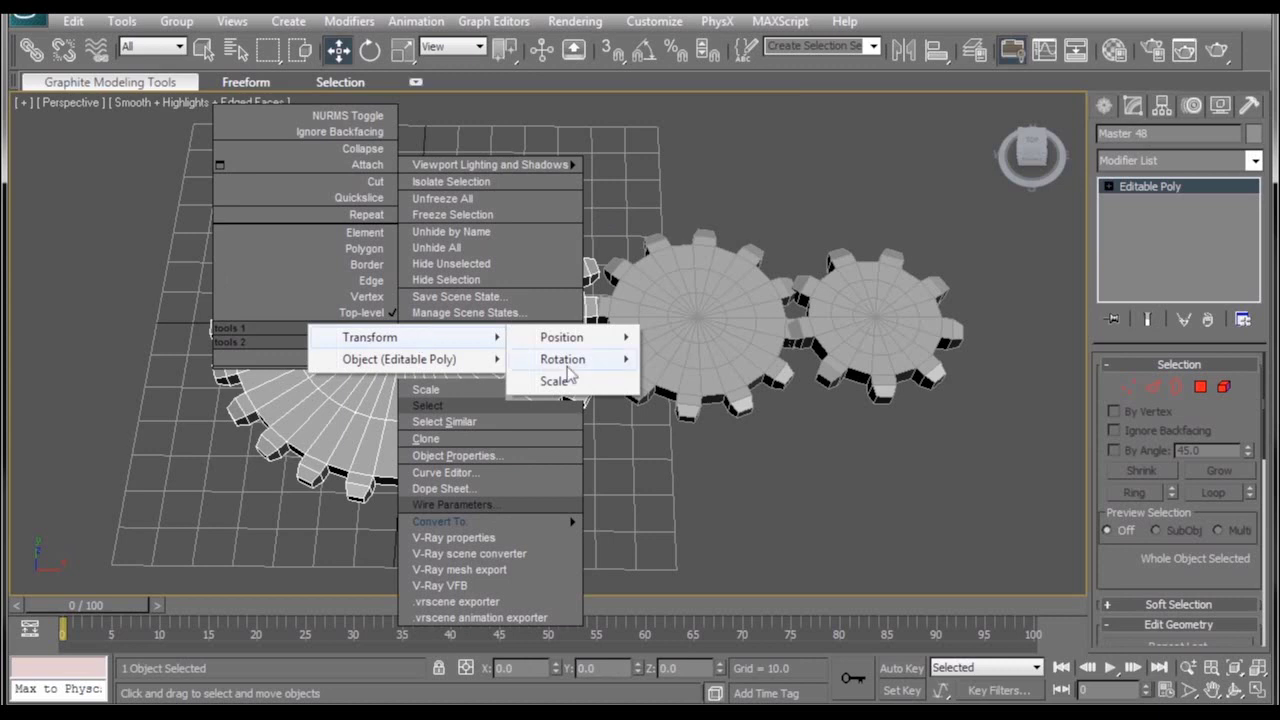
{"action": "mouse_move", "coordinate": [565, 362]}
{"action": "left_click", "coordinate": [700, 403]}
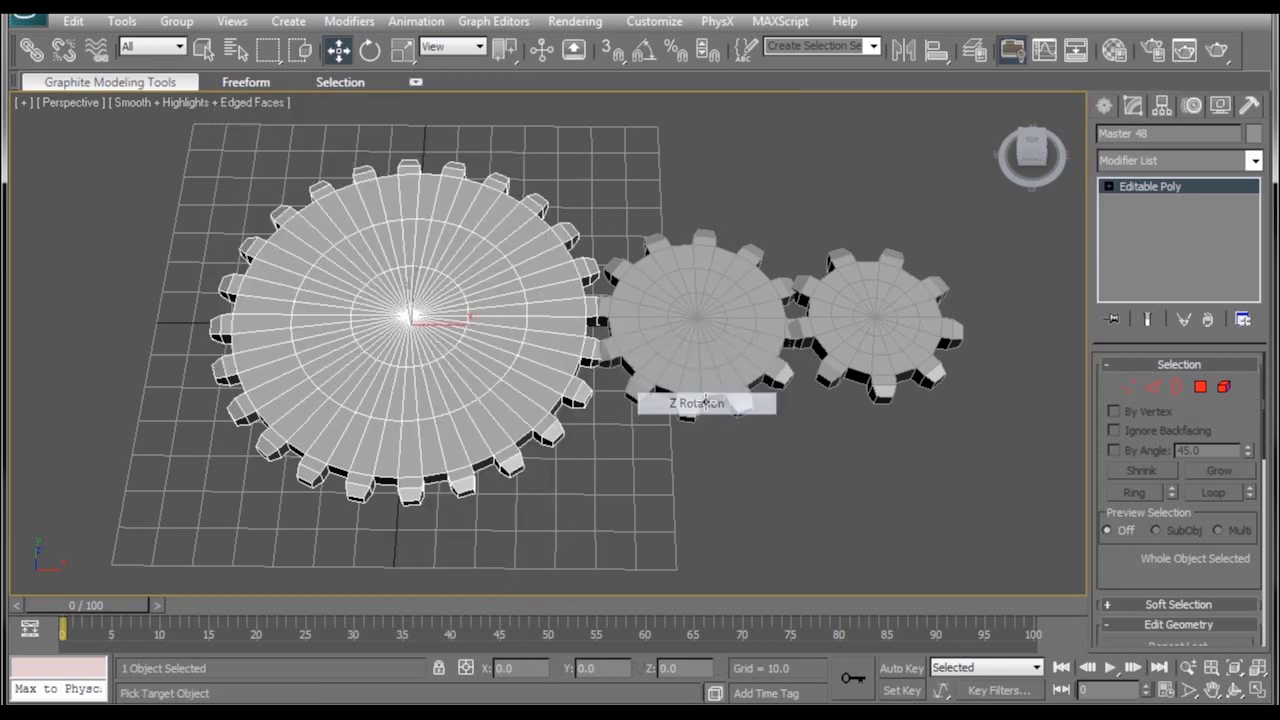
{"action": "left_click", "coordinate": [698, 330]}
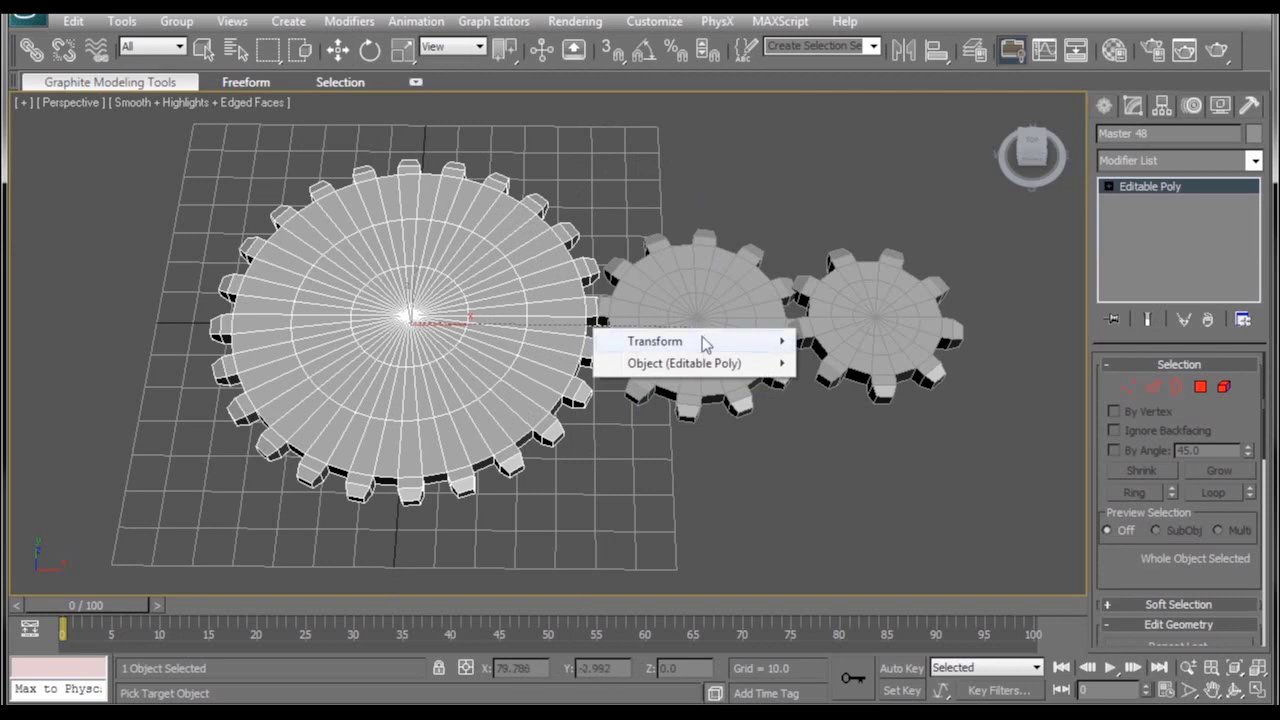
{"action": "mouse_move", "coordinate": [702, 336]}
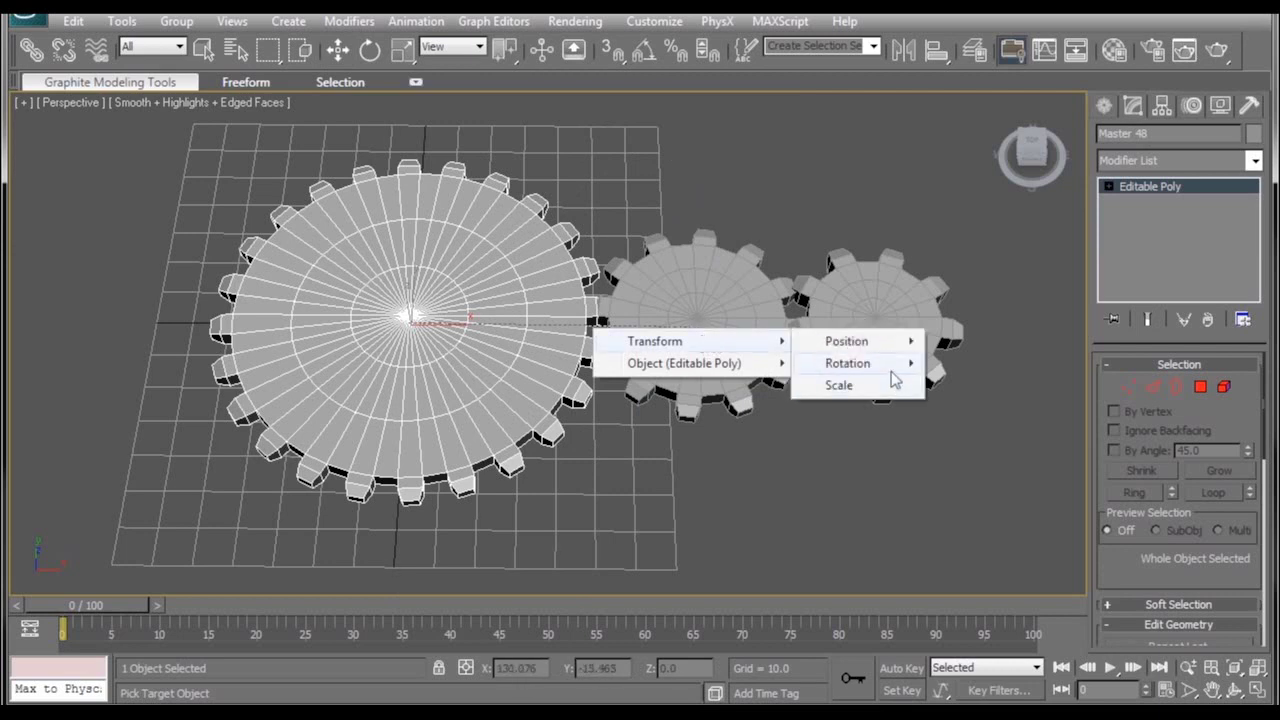
{"action": "mouse_move", "coordinate": [895, 372]}
{"action": "left_click", "coordinate": [1003, 416]}
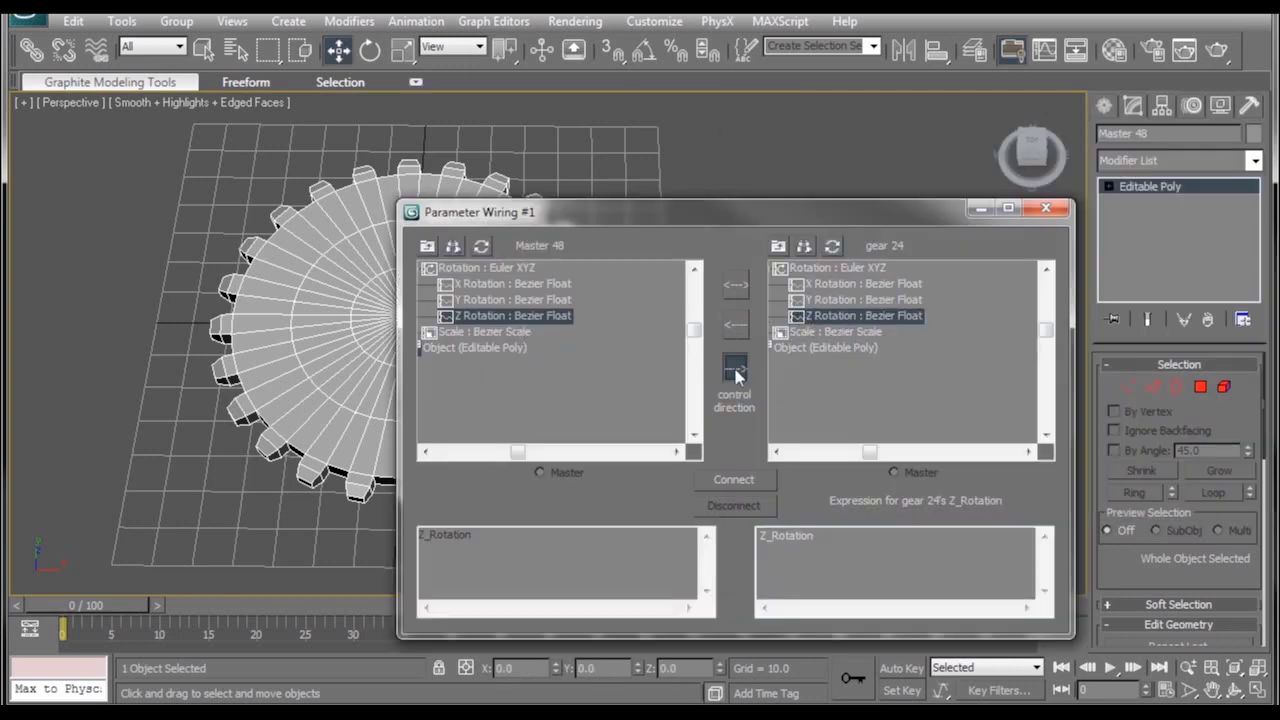
{"action": "left_click", "coordinate": [733, 479]}
- Rotate the large gear about -54 degrees around Z to test the wiring, keeping the Parameter Wiring dialog clear of it
{"action": "left_click_drag", "start_coordinate": [719, 222], "coordinate": [1077, 170]}
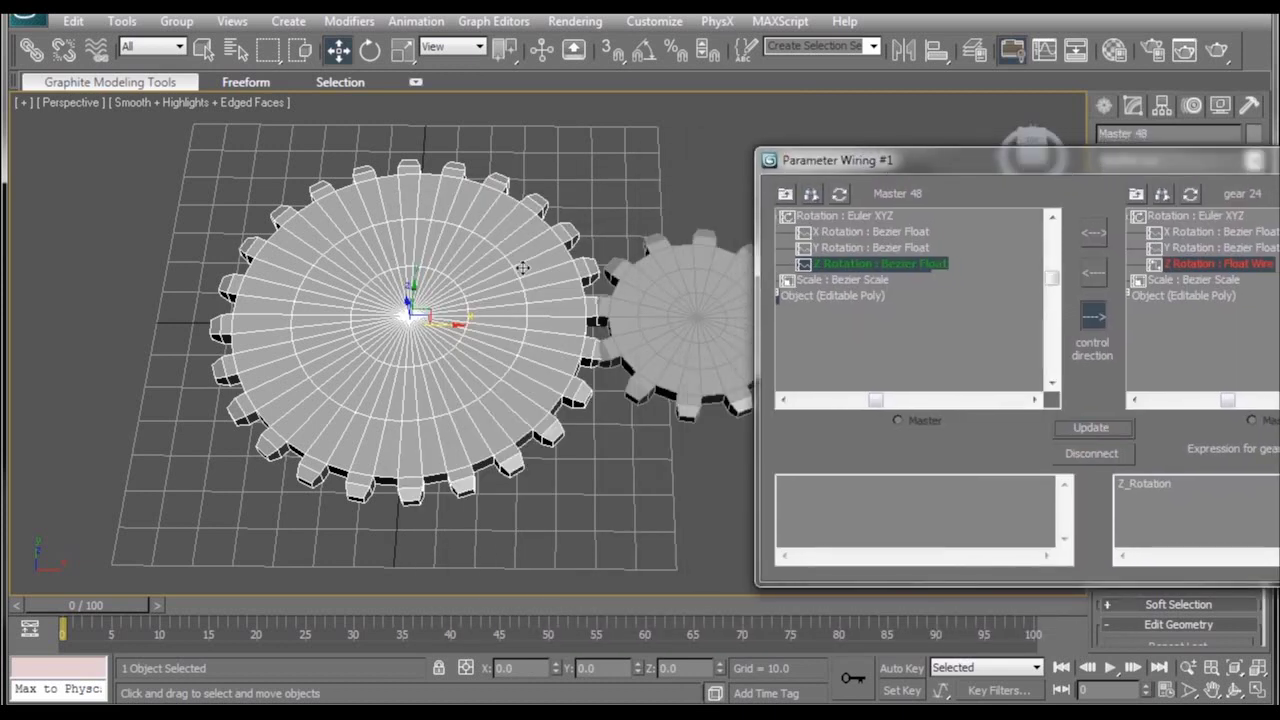
{"action": "key", "text": "e"}
{"action": "left_click_drag", "start_coordinate": [426, 357], "coordinate": [275, 367]}
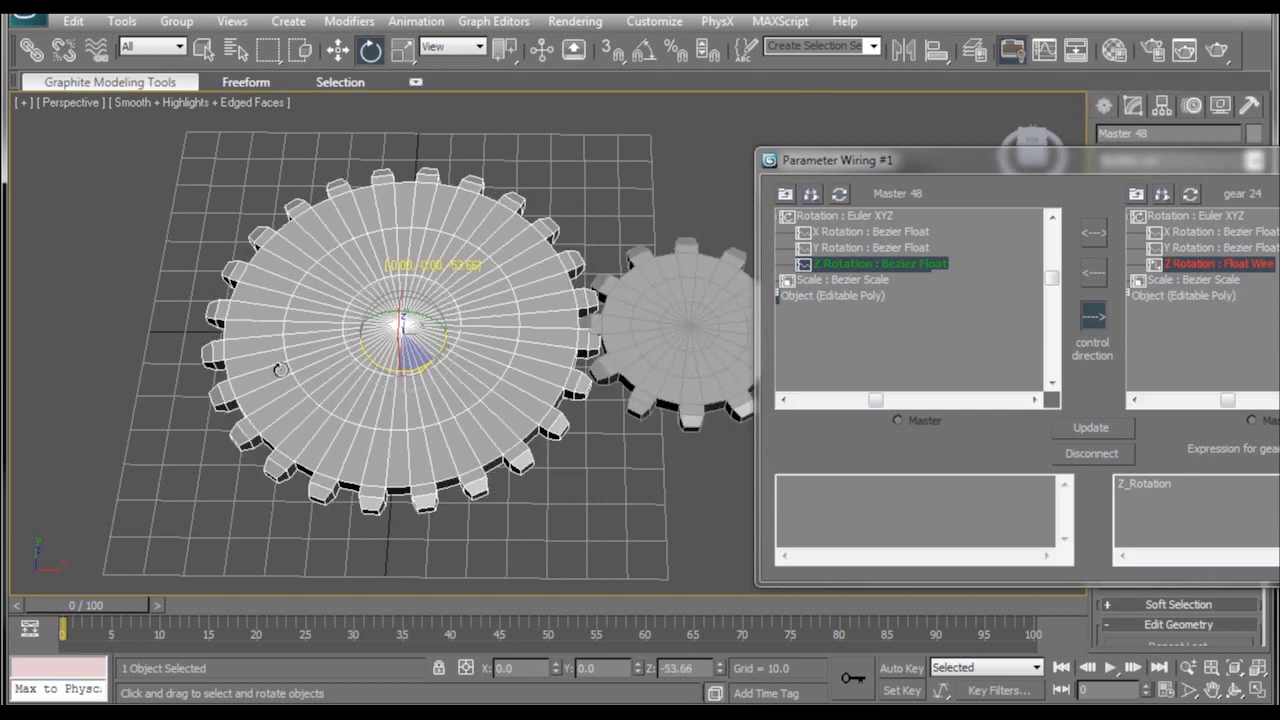
- Set gear 24's wiring expression to -Z_Rotation, update the wire, and rotate the large gear to test the reversed direction
{"action": "right_click", "coordinate": [275, 367]}
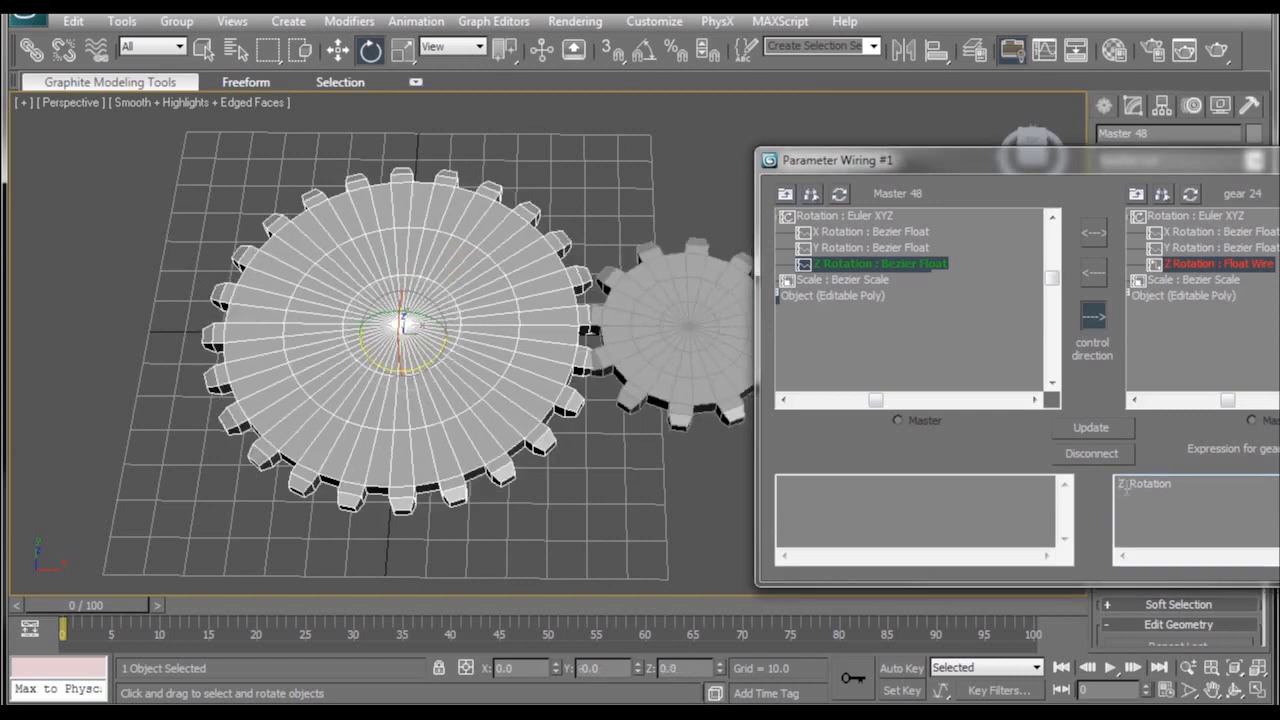
{"action": "type", "text": "-"}
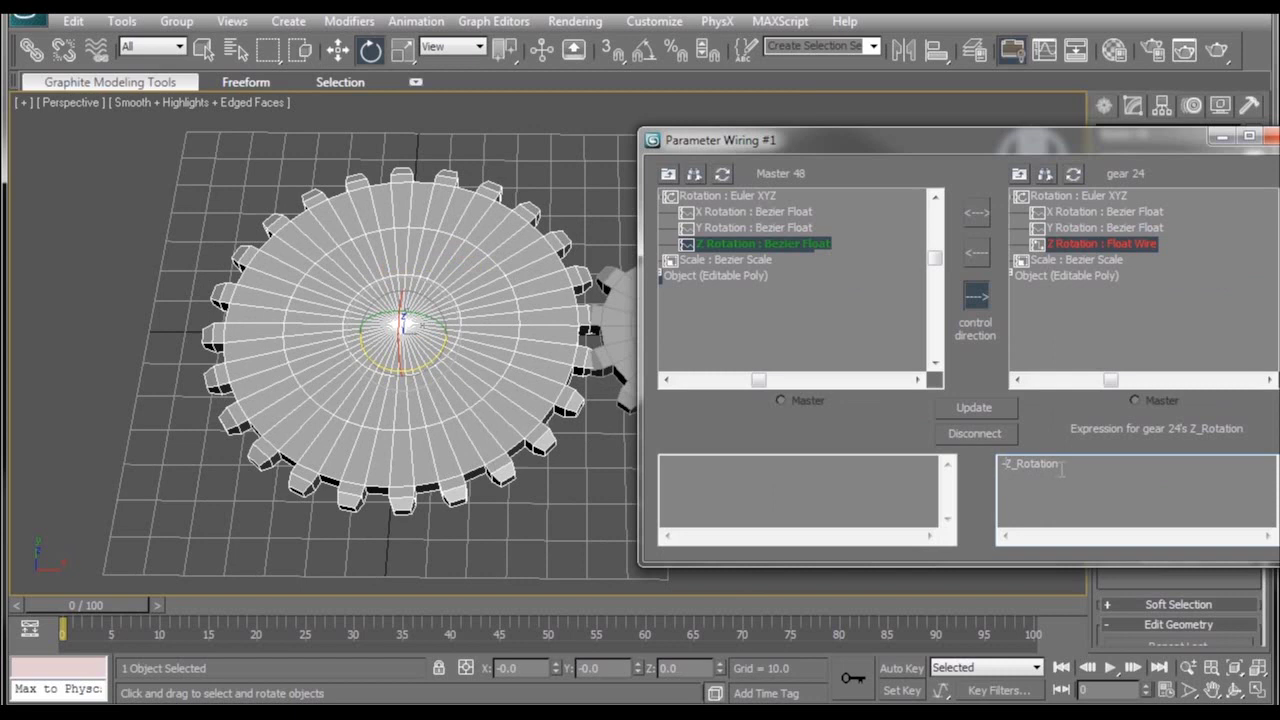
{"action": "left_click", "coordinate": [997, 412]}
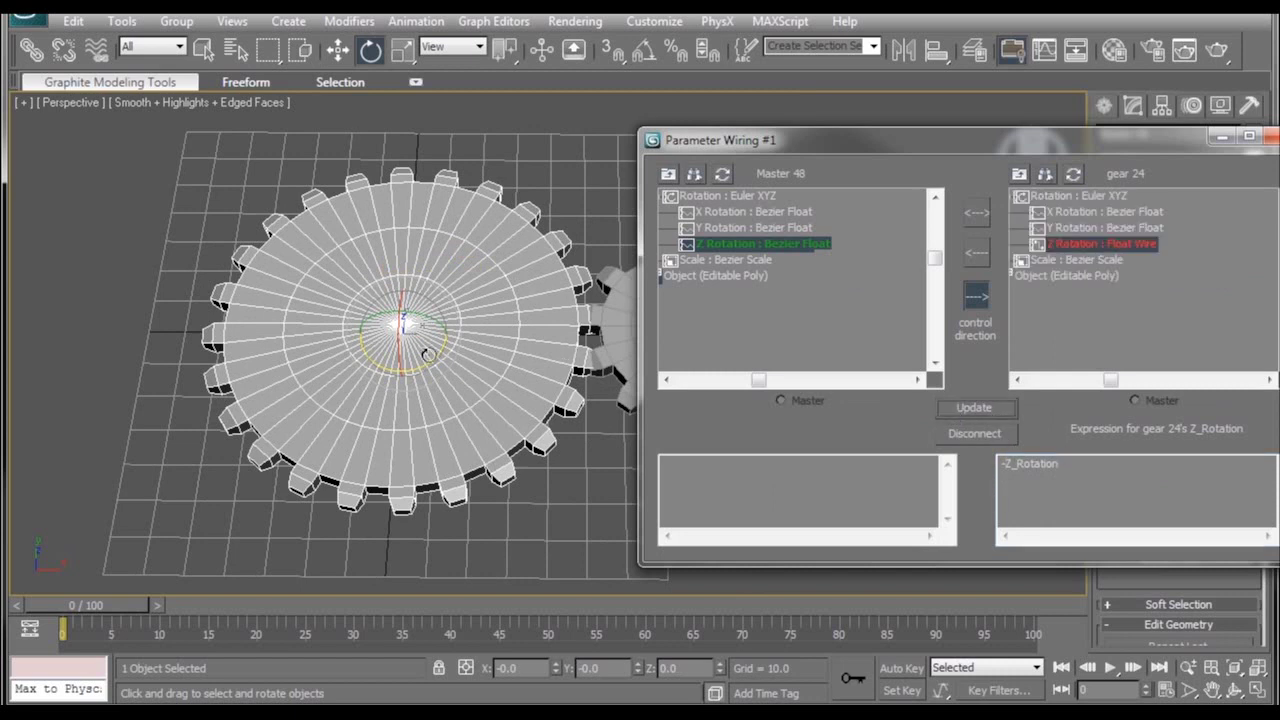
{"action": "left_click_drag", "start_coordinate": [444, 352], "coordinate": [446, 226]}
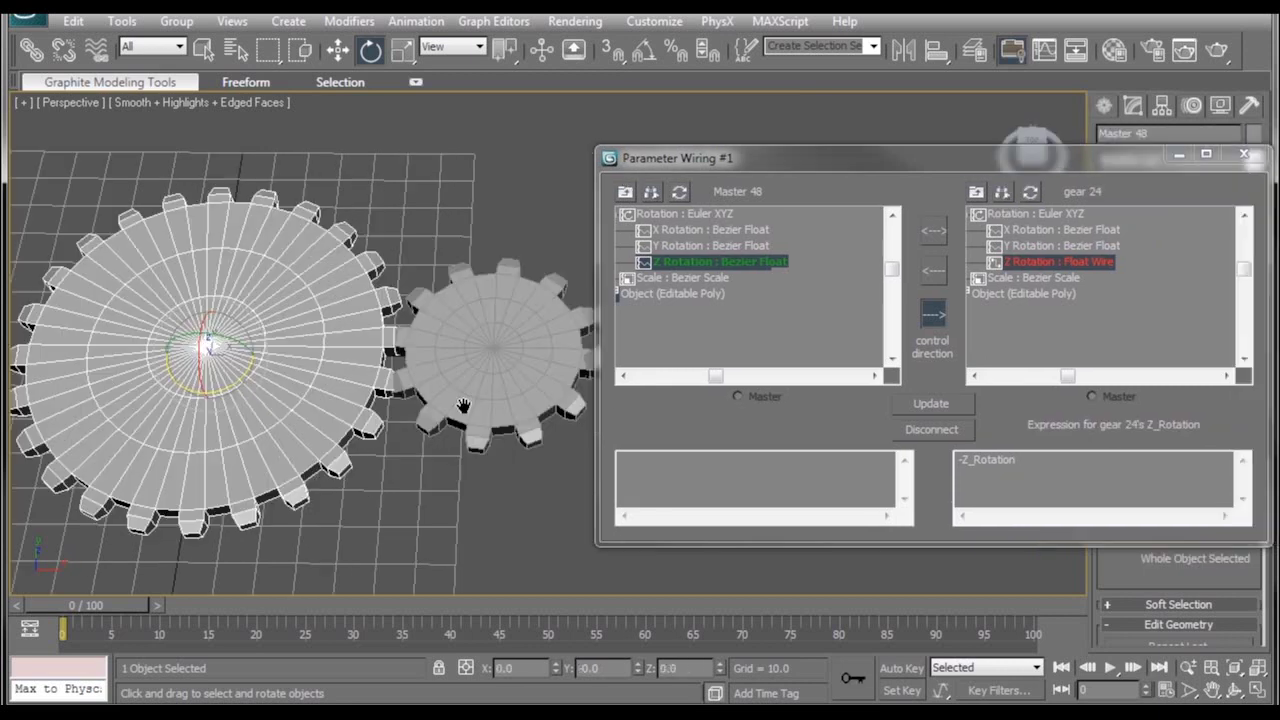
- Set gear 24's wiring expression to -Z_Rotation*48/24, simplify it to -Z_Rotation*2/1, and test the ratio by rotating the large gear
{"action": "middle_click_drag", "start_coordinate": [463, 398], "coordinate": [463, 410]}
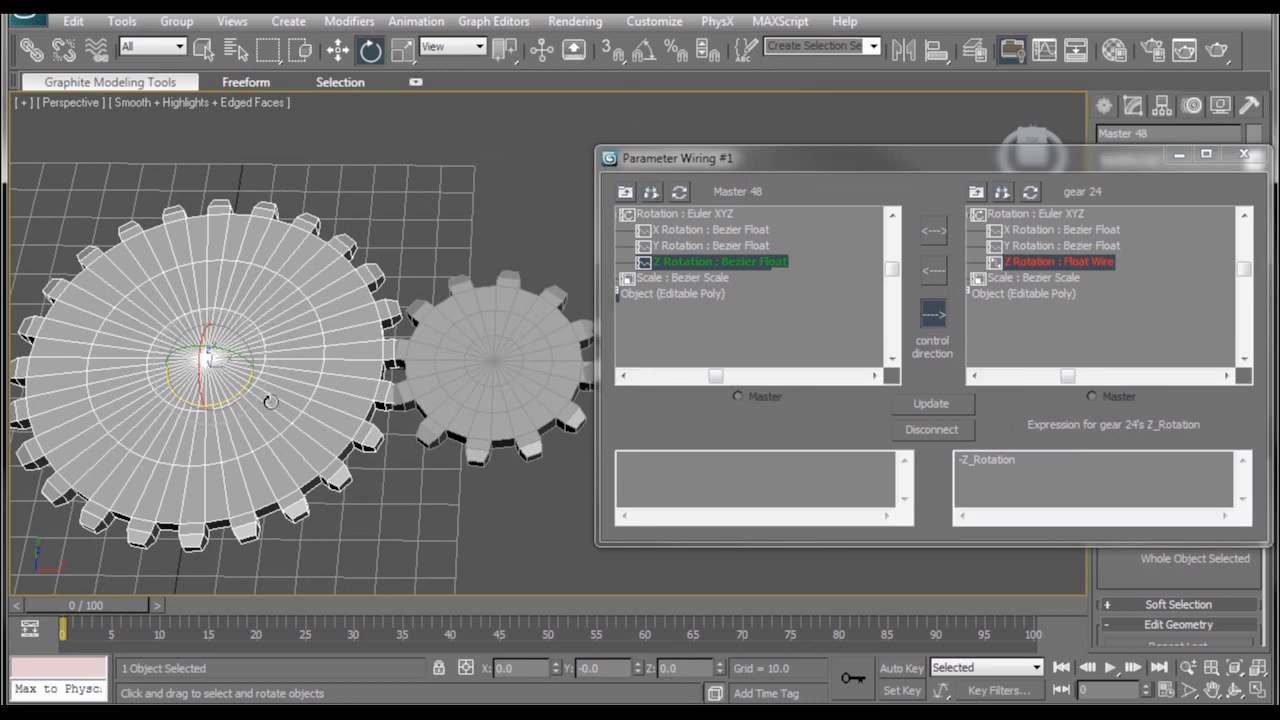
{"action": "left_click", "coordinate": [502, 360]}
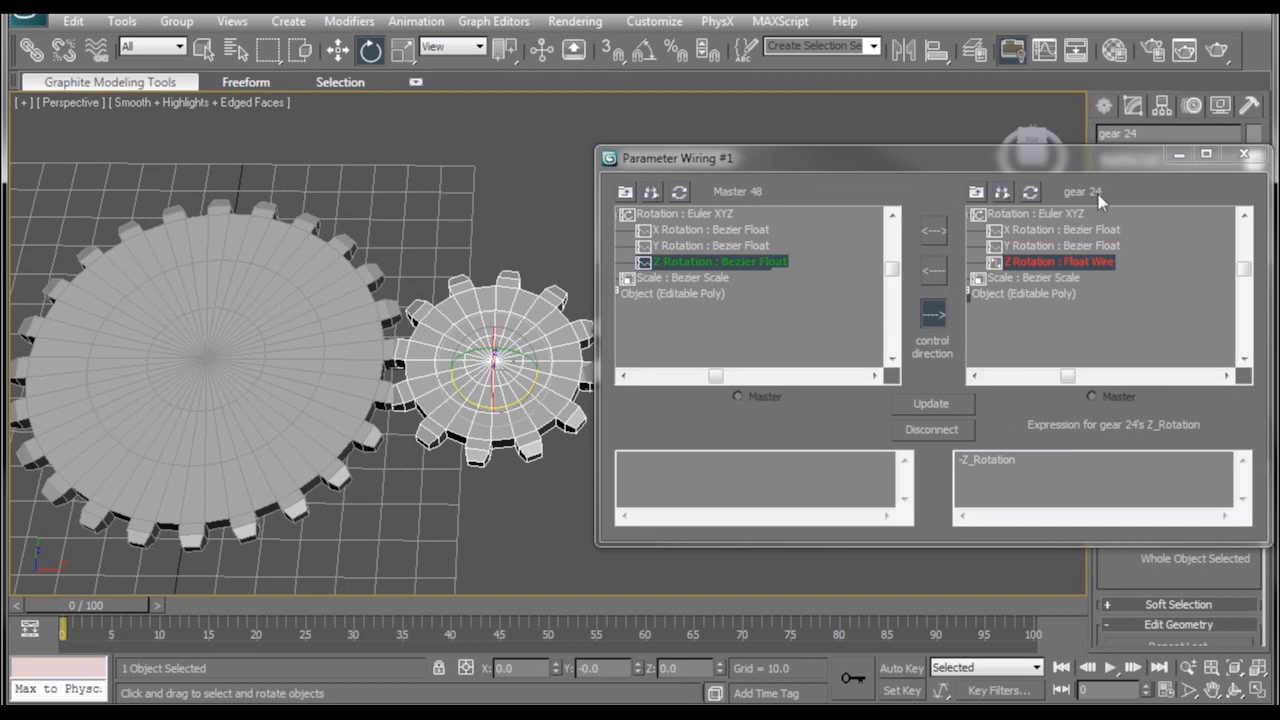
{"action": "left_click", "coordinate": [1021, 461]}
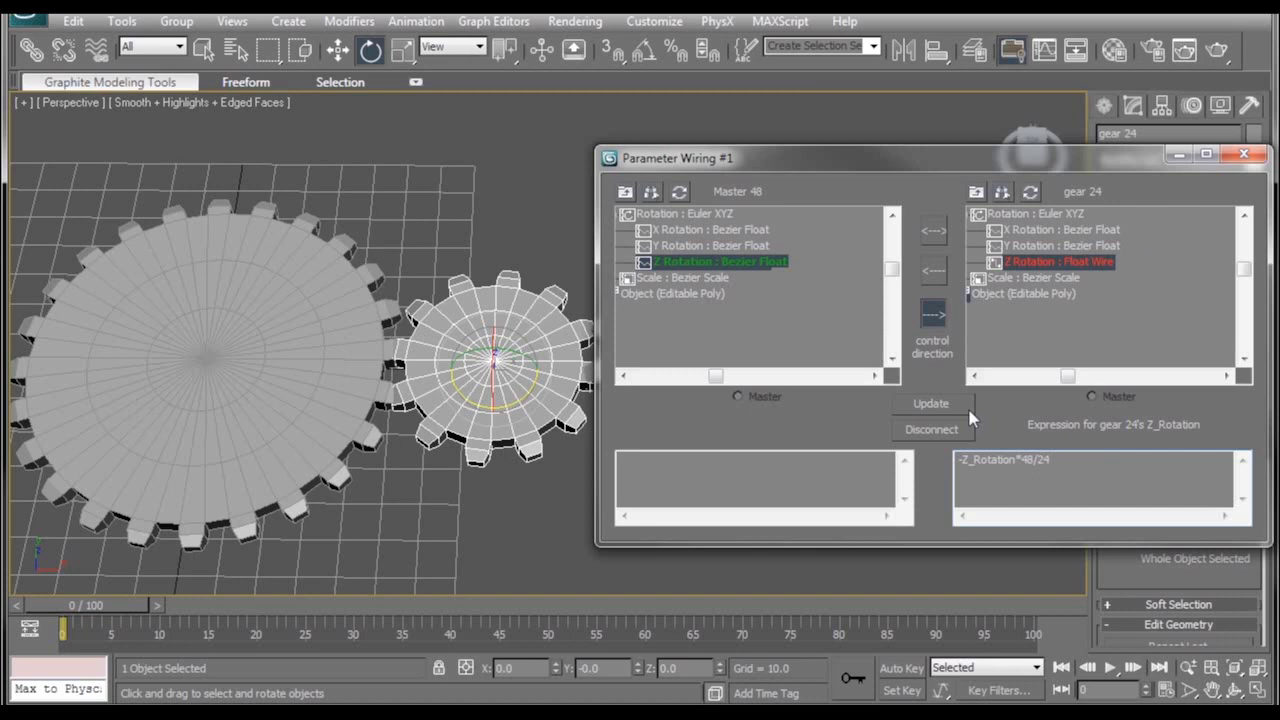
{"action": "left_click", "coordinate": [930, 404]}
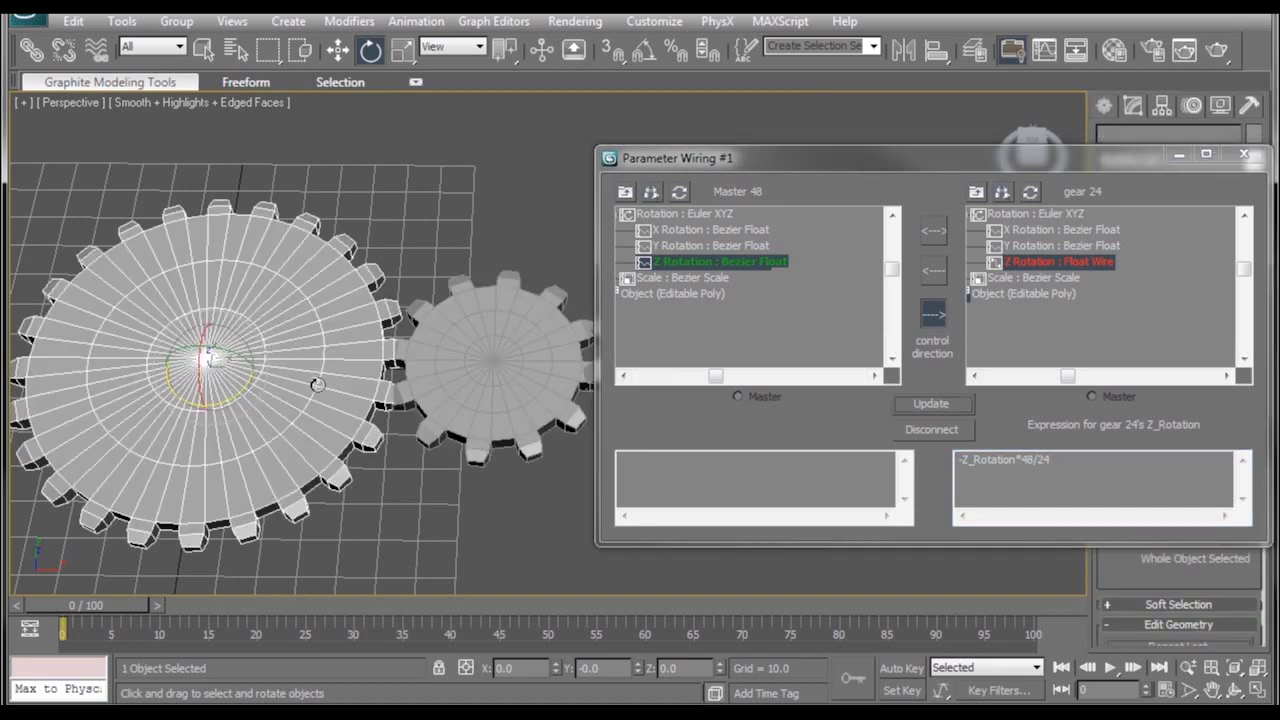
{"action": "left_click_drag", "start_coordinate": [317, 385], "coordinate": [529, 154]}
{"action": "right_click", "coordinate": [529, 154]}
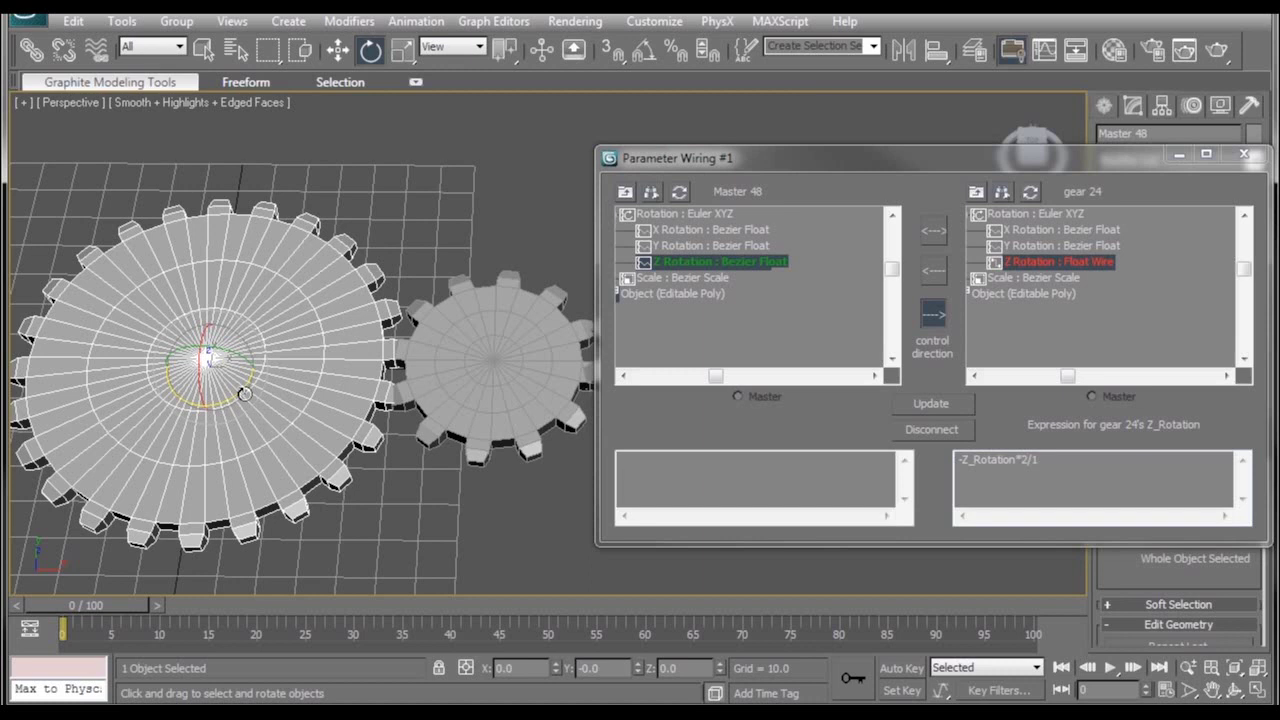
{"action": "left_click_drag", "start_coordinate": [243, 394], "coordinate": [309, 285]}
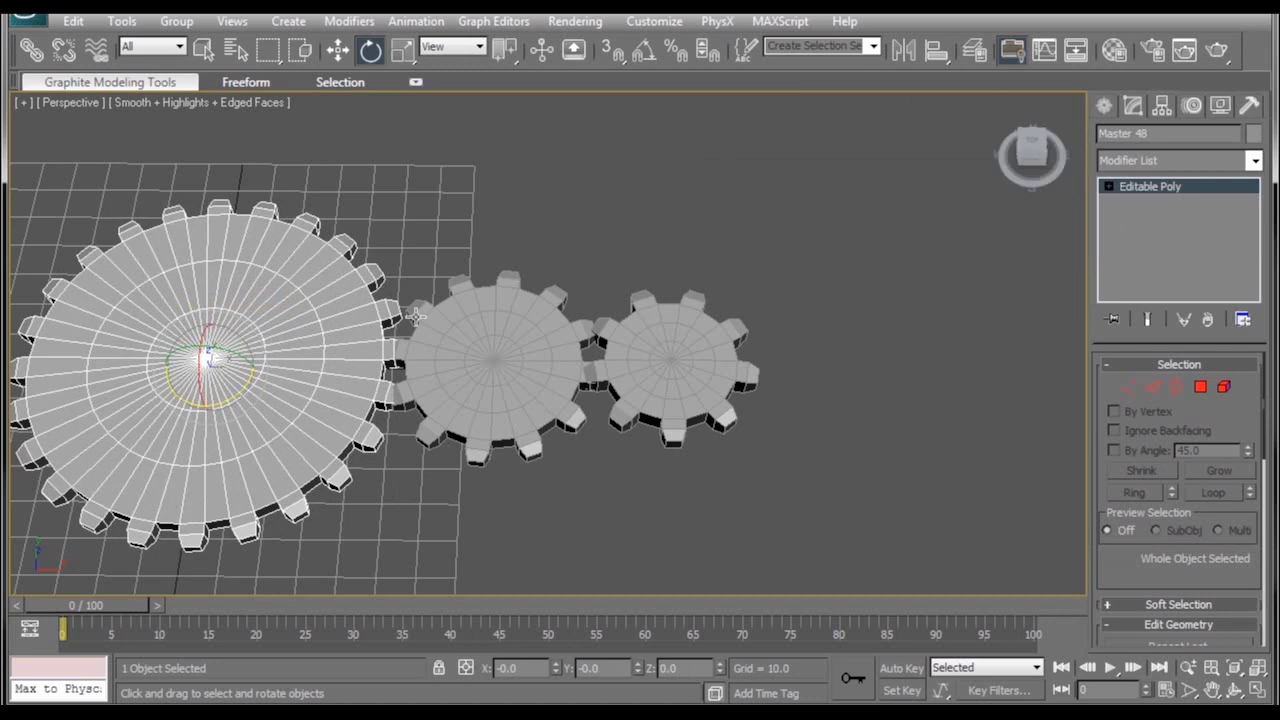
- Inspect the wire between Master 48 and gear 24 in Schematic View, open its wiring settings, and return to the large gear
{"action": "middle_click_drag", "start_coordinate": [313, 364], "coordinate": [423, 337]}
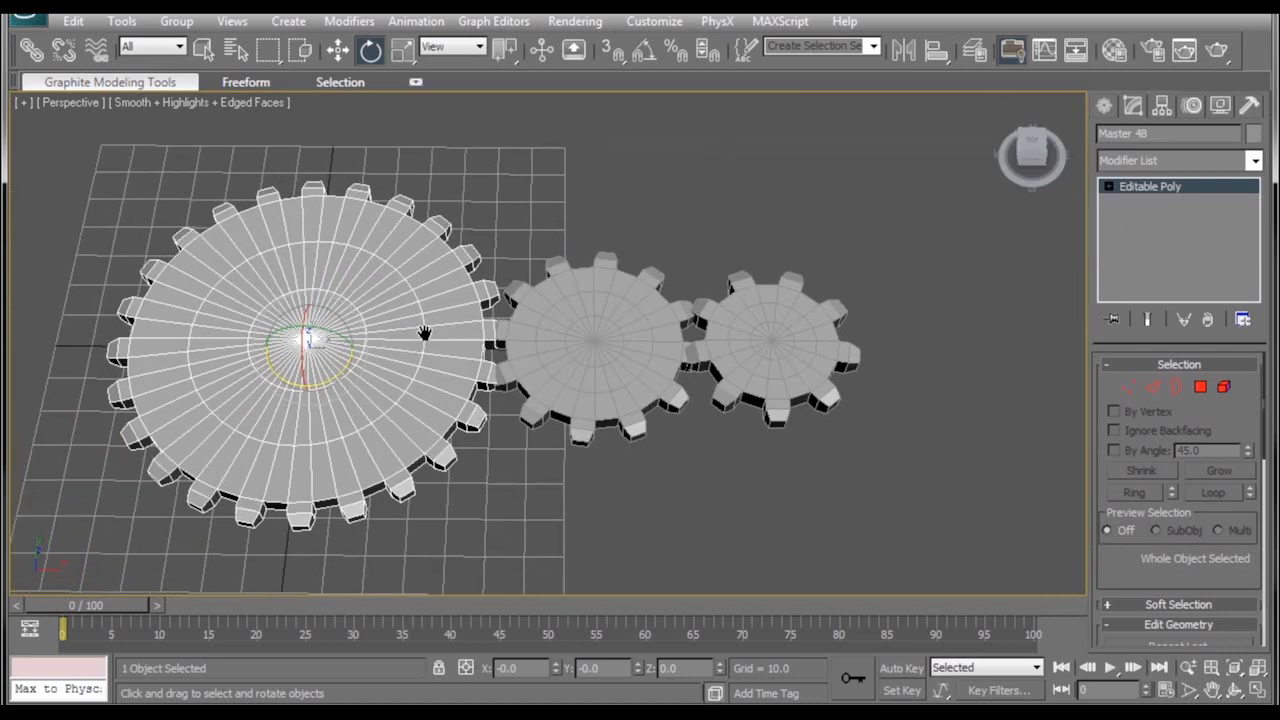
{"action": "left_click", "coordinate": [1074, 56]}
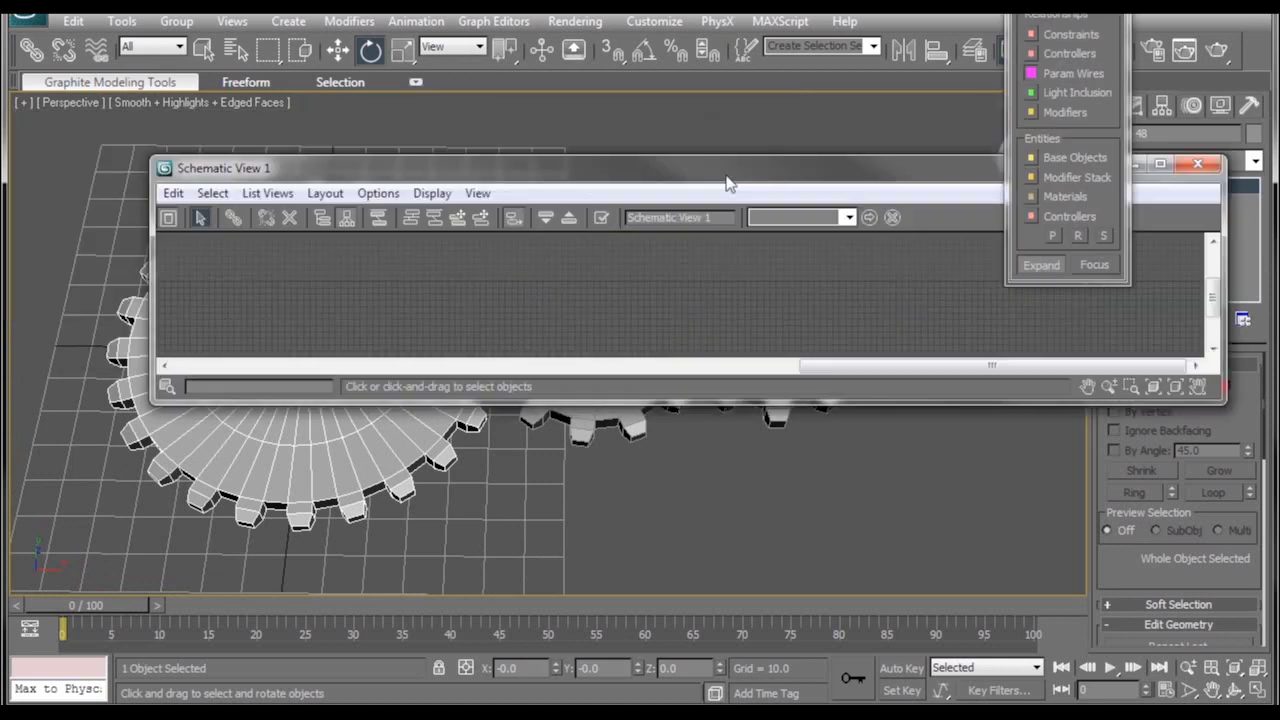
{"action": "left_click", "coordinate": [1040, 77]}
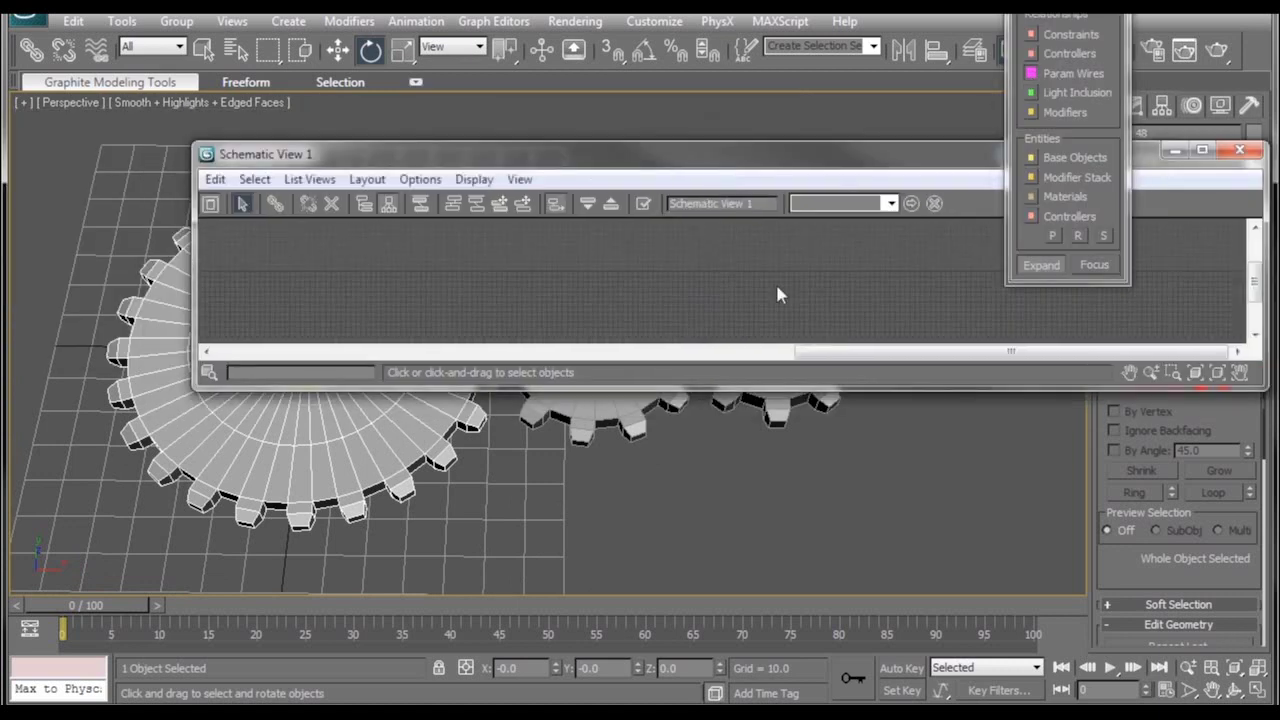
{"action": "scroll", "coordinate": [745, 262], "scroll_direction": "up", "scroll_amount": 3}
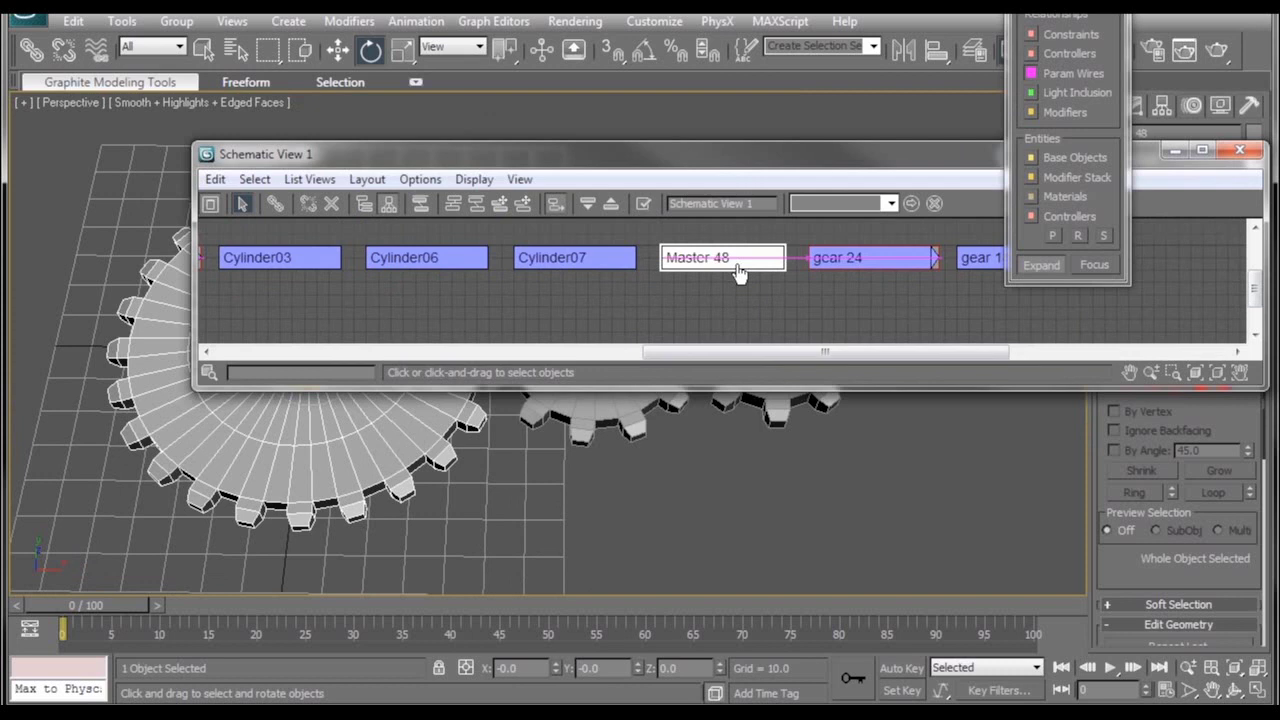
{"action": "double_click", "coordinate": [755, 258]}
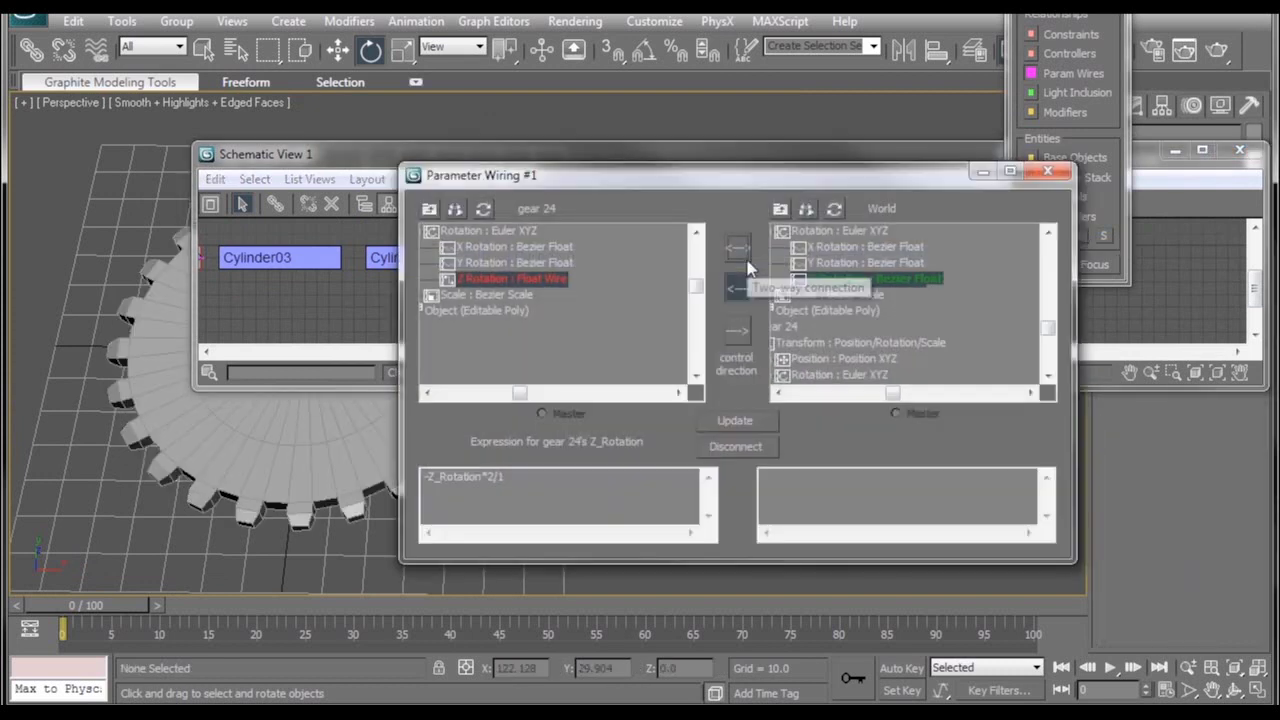
{"action": "left_click", "coordinate": [1048, 173]}
{"action": "left_click", "coordinate": [1239, 149]}
{"action": "left_click", "coordinate": [513, 340]}
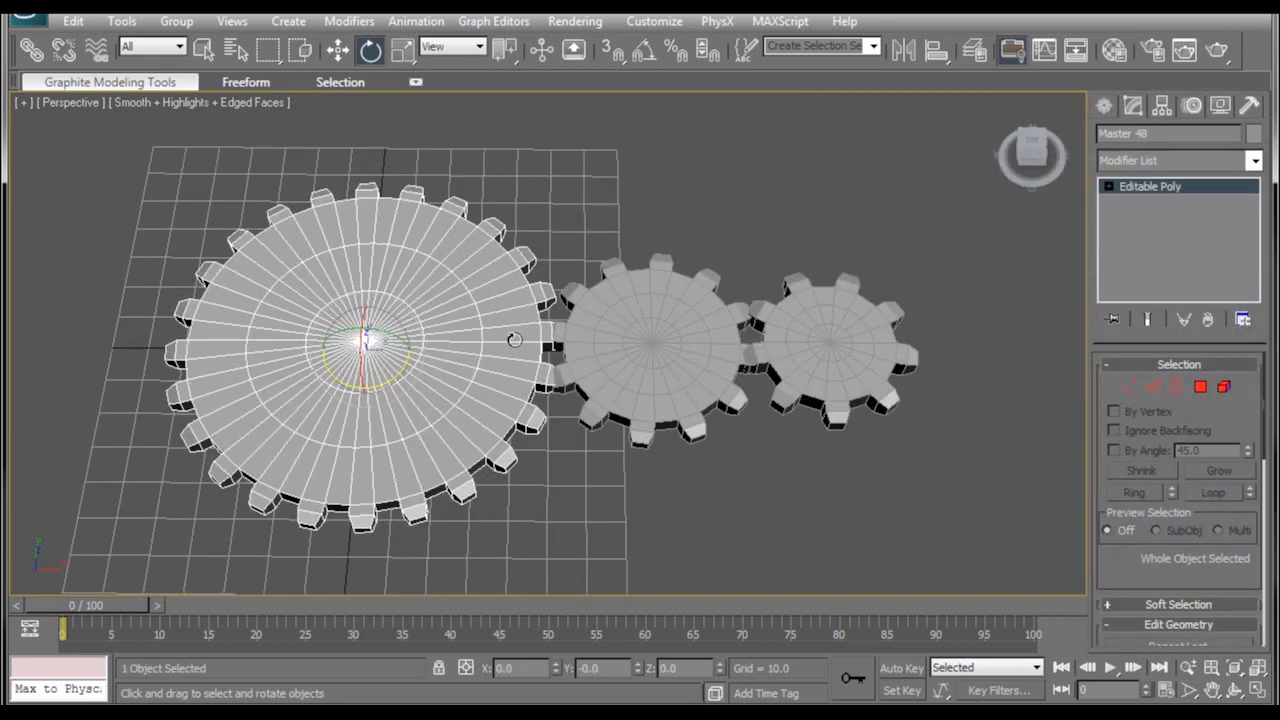
- Examine up close how the teeth of the large and middle gears mesh, and rotate the large gear to check the contact
{"action": "scroll", "coordinate": [632, 388], "scroll_direction": "up", "scroll_amount": 5}
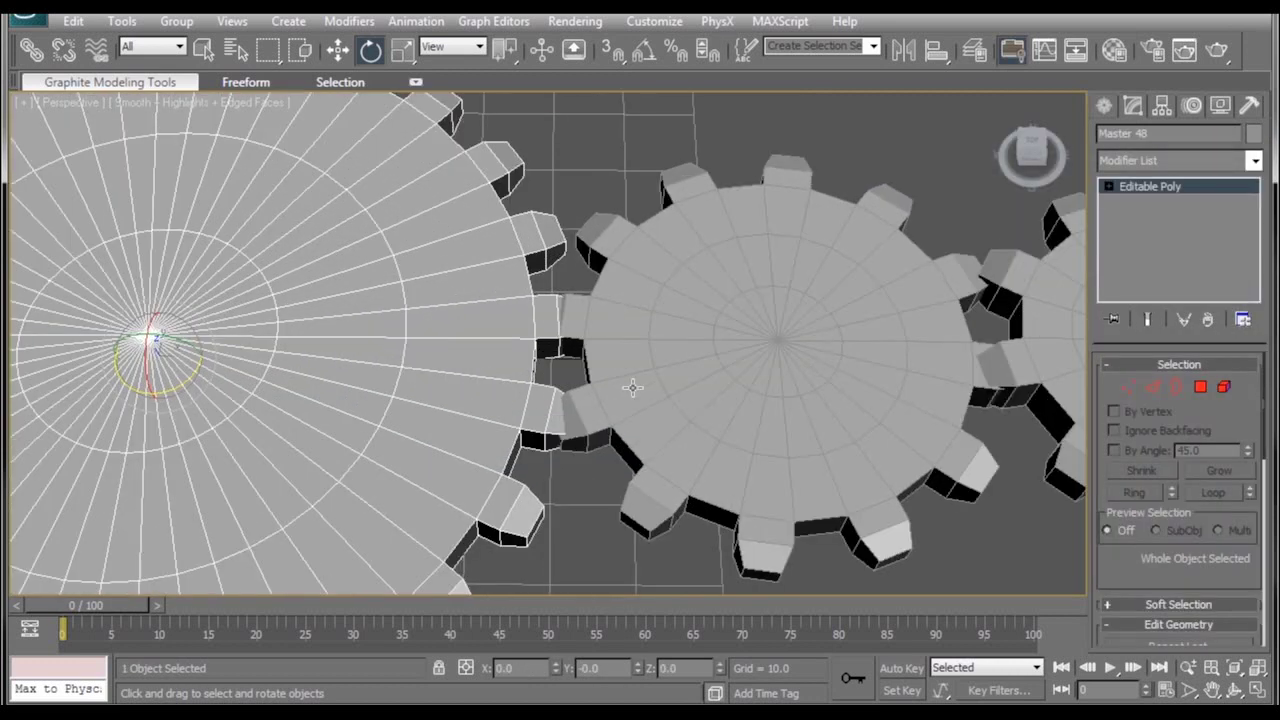
{"action": "scroll", "coordinate": [632, 388], "scroll_direction": "up", "scroll_amount": 3}
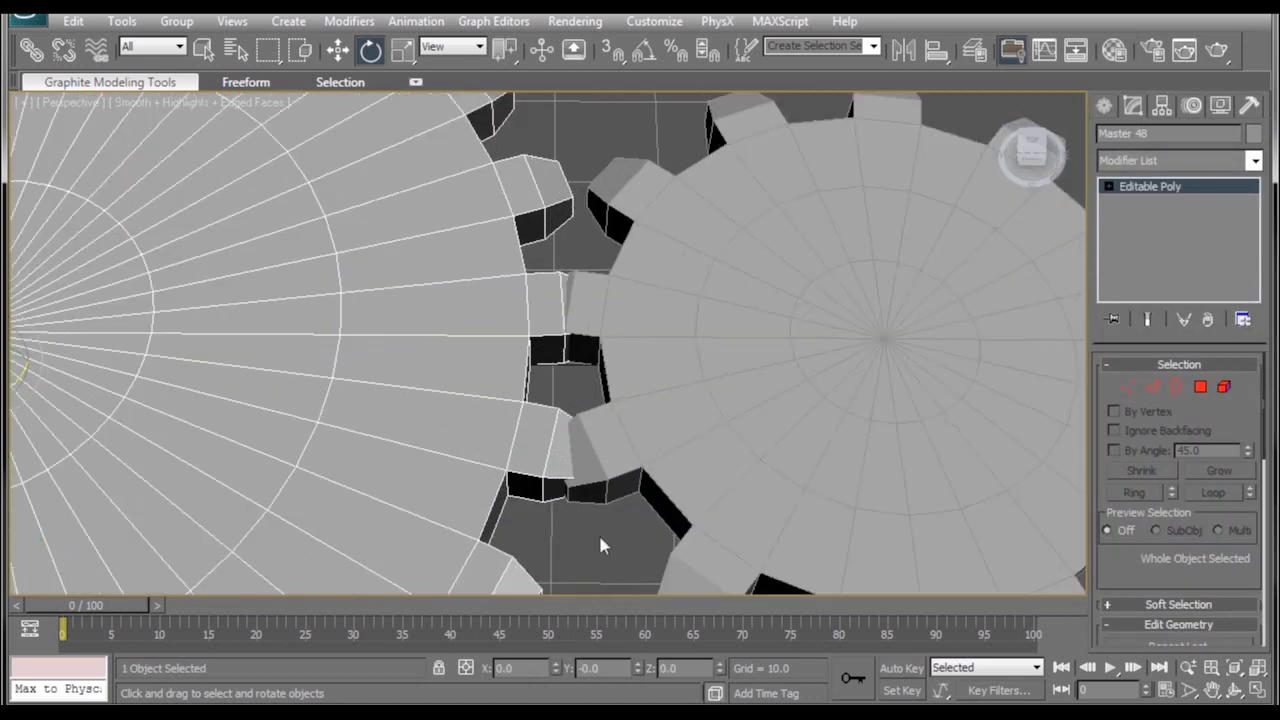
{"action": "scroll", "coordinate": [551, 327], "scroll_direction": "down", "scroll_amount": 10}
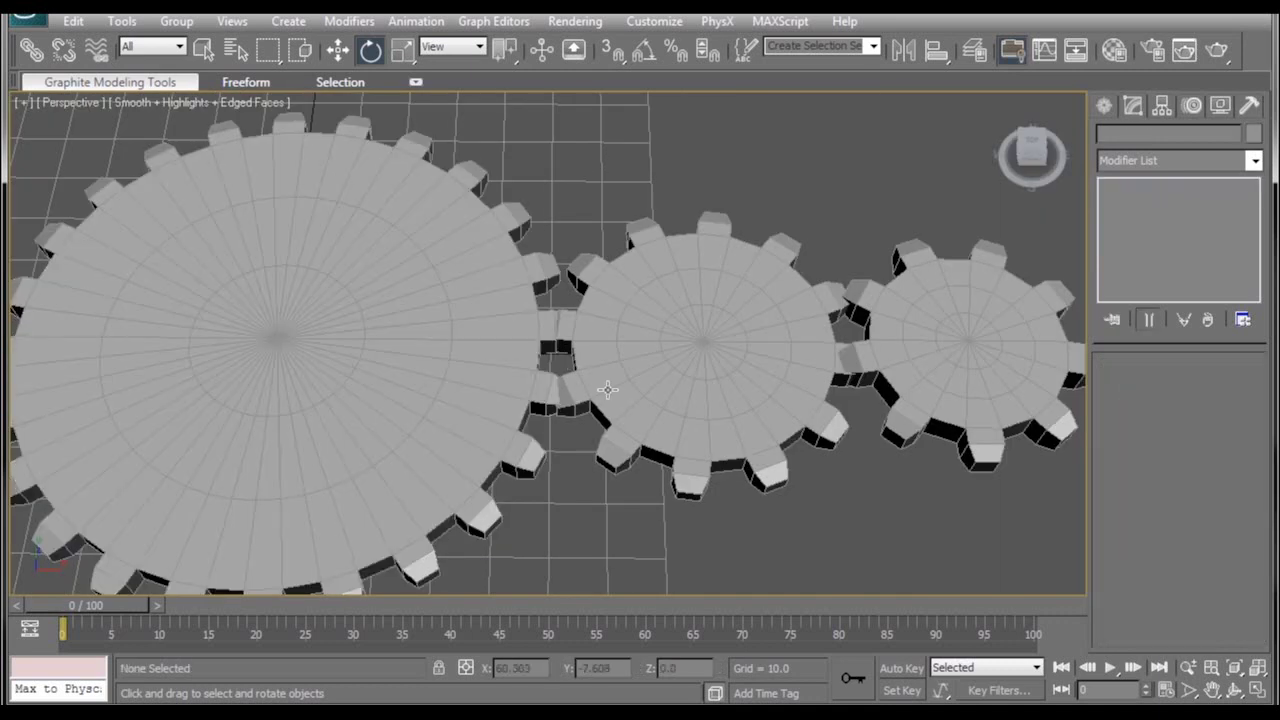
{"action": "left_click", "coordinate": [607, 389]}
{"action": "left_click_drag", "start_coordinate": [672, 383], "coordinate": [618, 335]}
{"action": "left_click", "coordinate": [423, 383]}
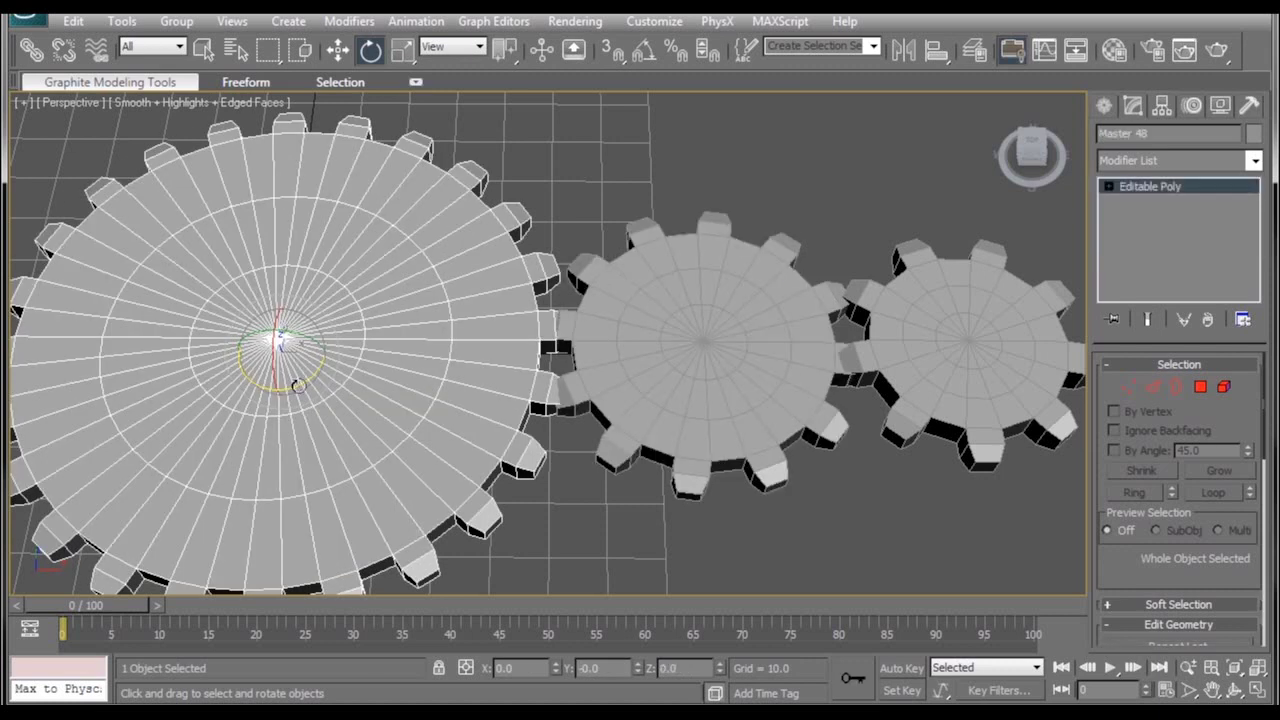
{"action": "left_click_drag", "start_coordinate": [289, 377], "coordinate": [420, 355]}
- Rotate gear 24's whole mesh element 15 degrees around Z in the Top view with angle snap to interlock its teeth
{"action": "left_click", "coordinate": [666, 364]}
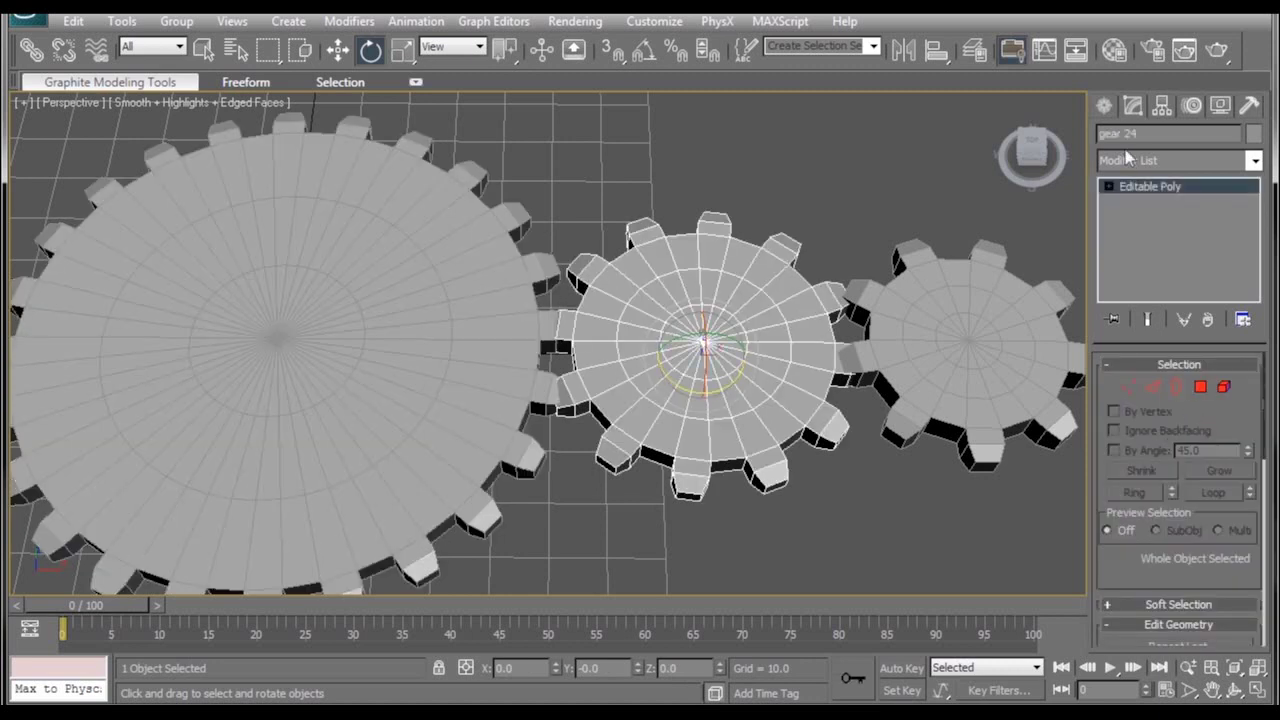
{"action": "left_click", "coordinate": [1225, 388]}
{"action": "left_click", "coordinate": [845, 515]}
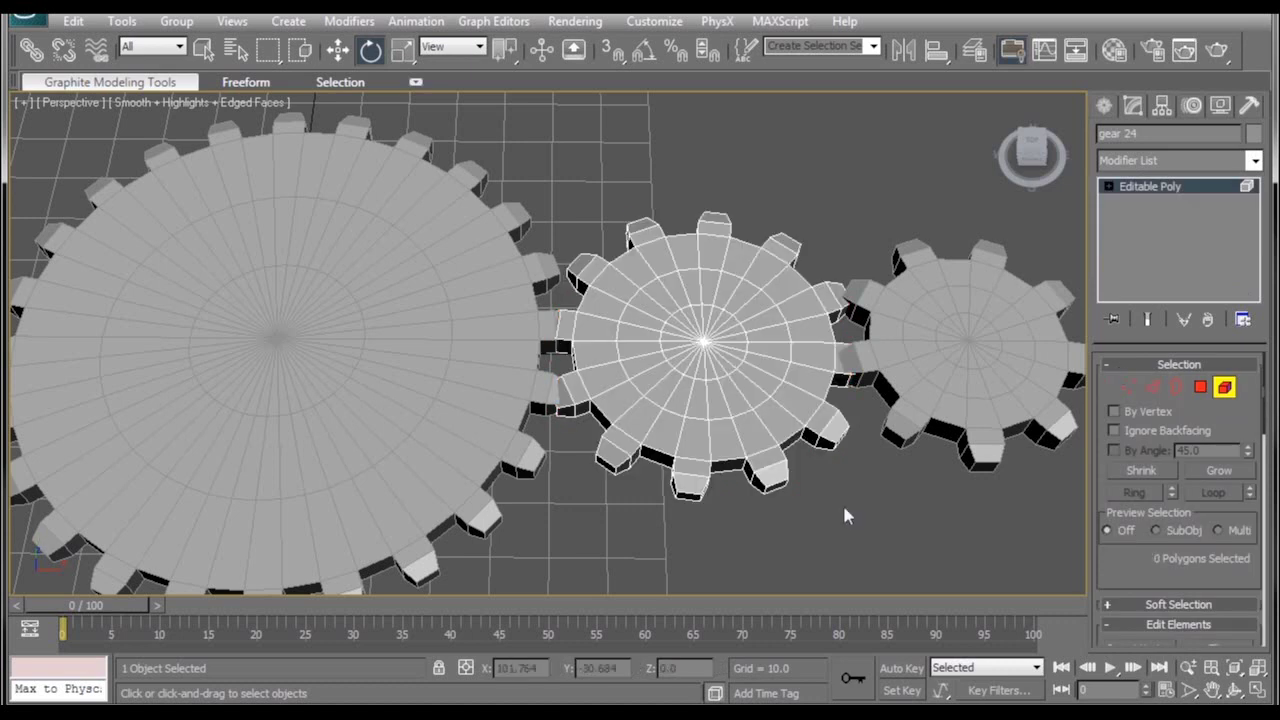
{"action": "left_click", "coordinate": [781, 396]}
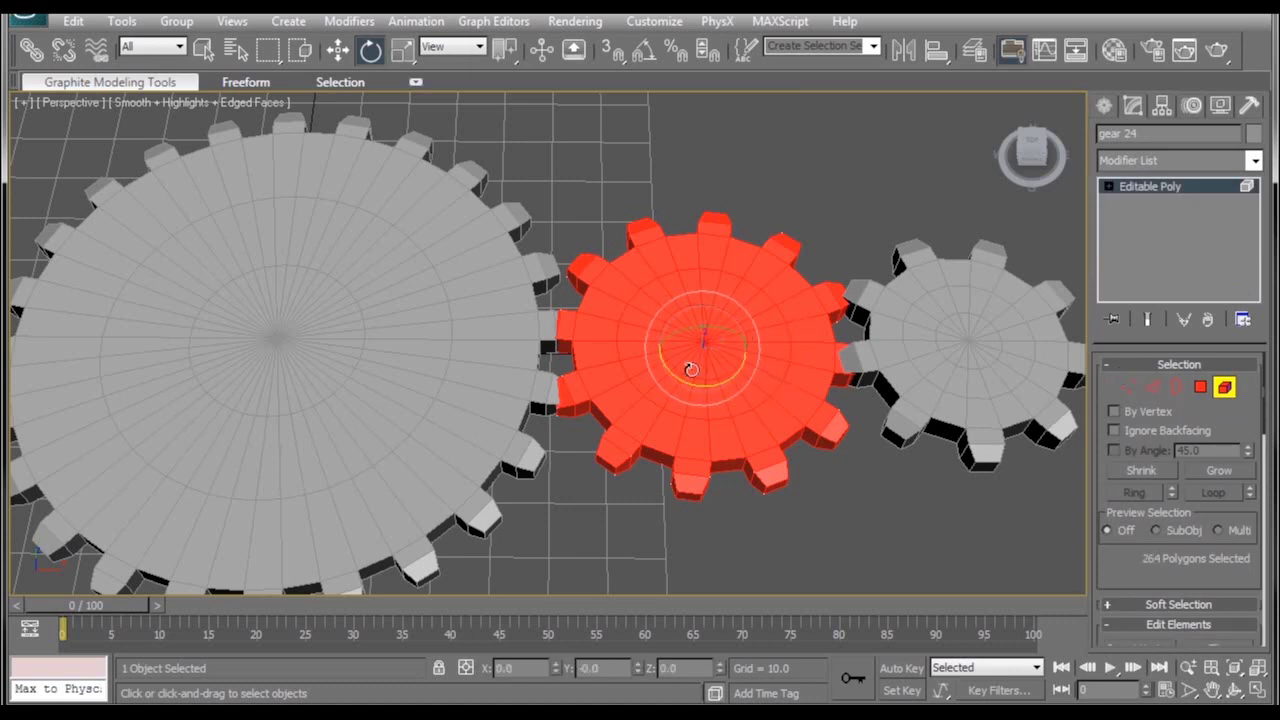
{"action": "middle_click_drag", "start_coordinate": [712, 388], "coordinate": [628, 377]}
{"action": "key", "text": "t"}
{"action": "scroll", "coordinate": [660, 380], "scroll_direction": "up", "scroll_amount": 6}
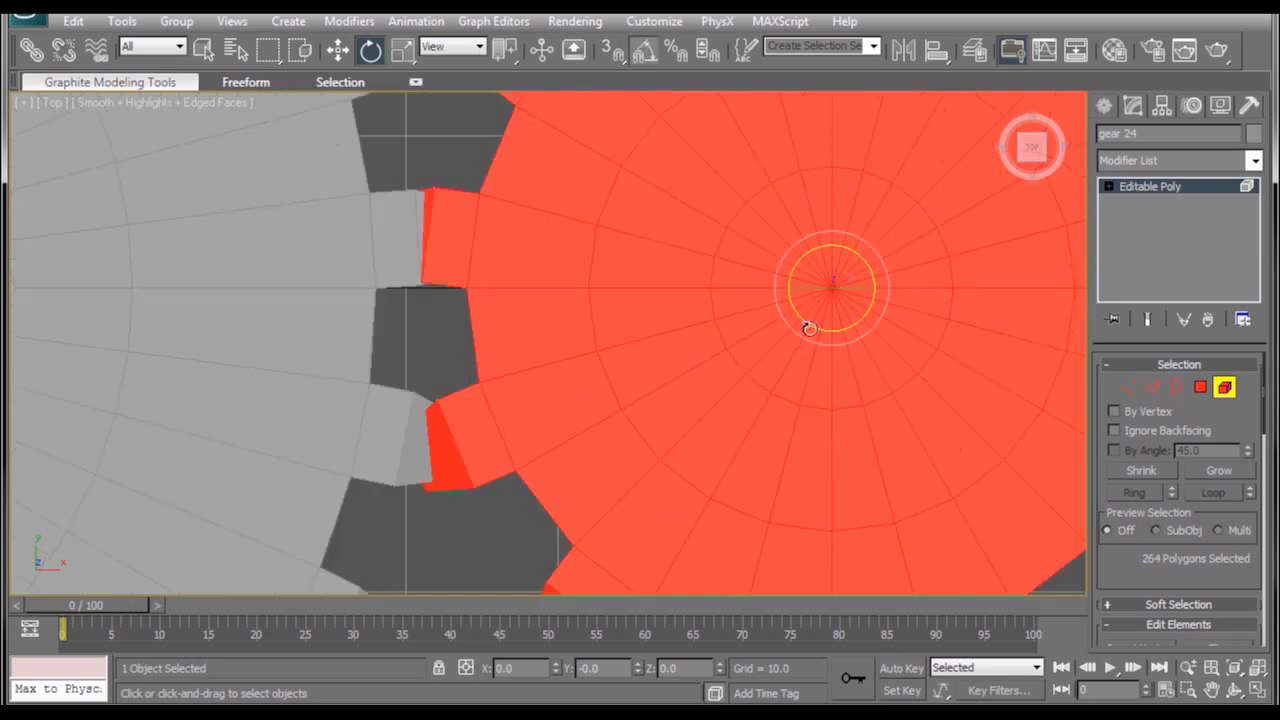
{"action": "left_click_drag", "start_coordinate": [806, 329], "coordinate": [825, 330]}
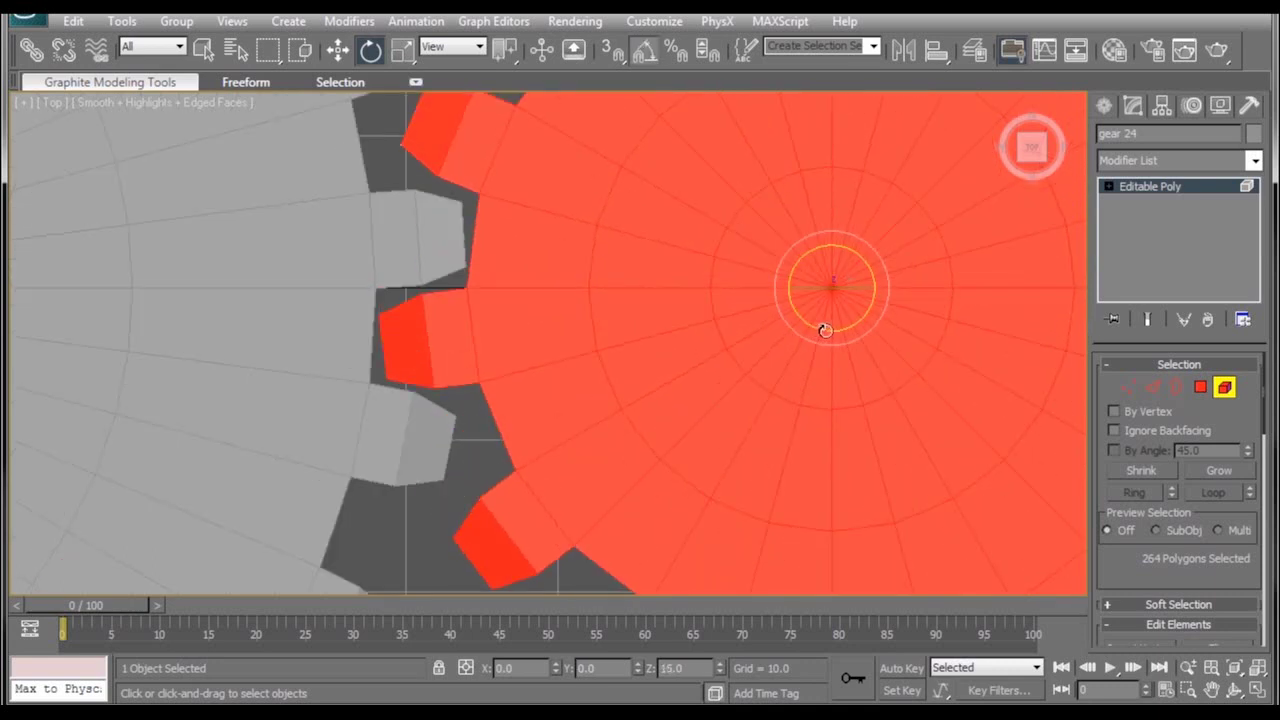
{"action": "scroll", "coordinate": [718, 358], "scroll_direction": "down", "scroll_amount": 4}
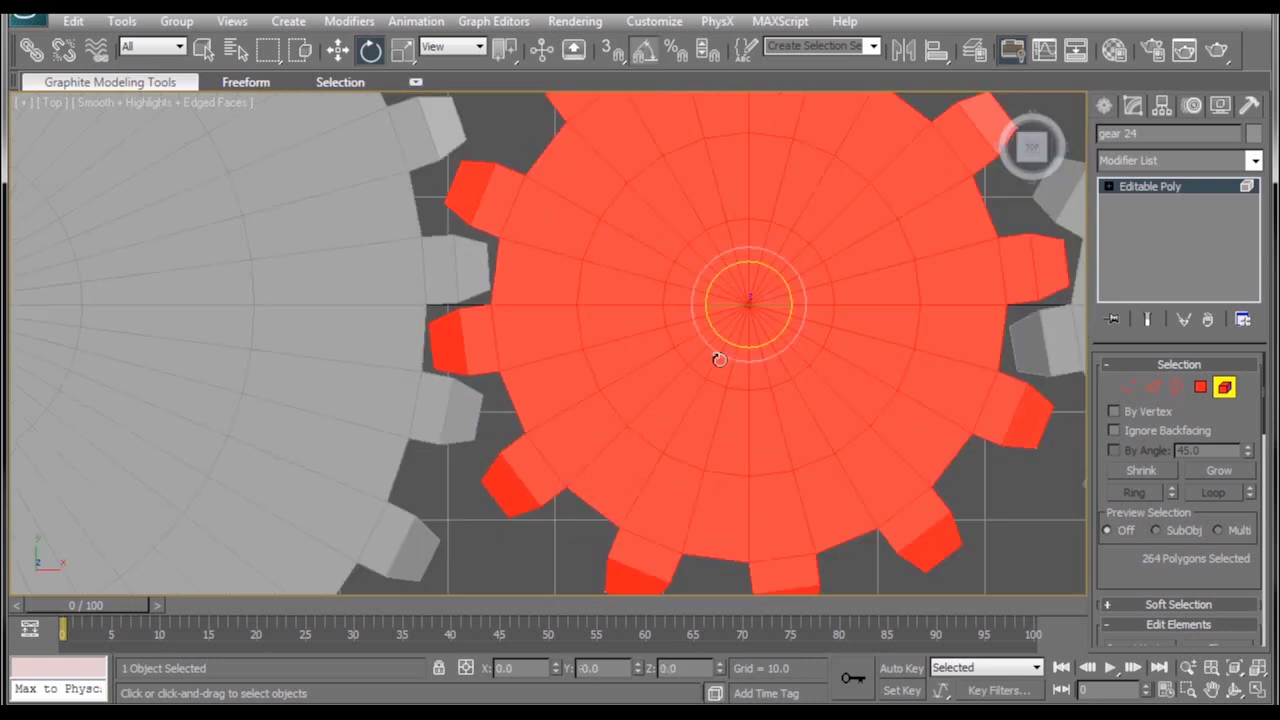
{"action": "left_click", "coordinate": [1224, 387]}
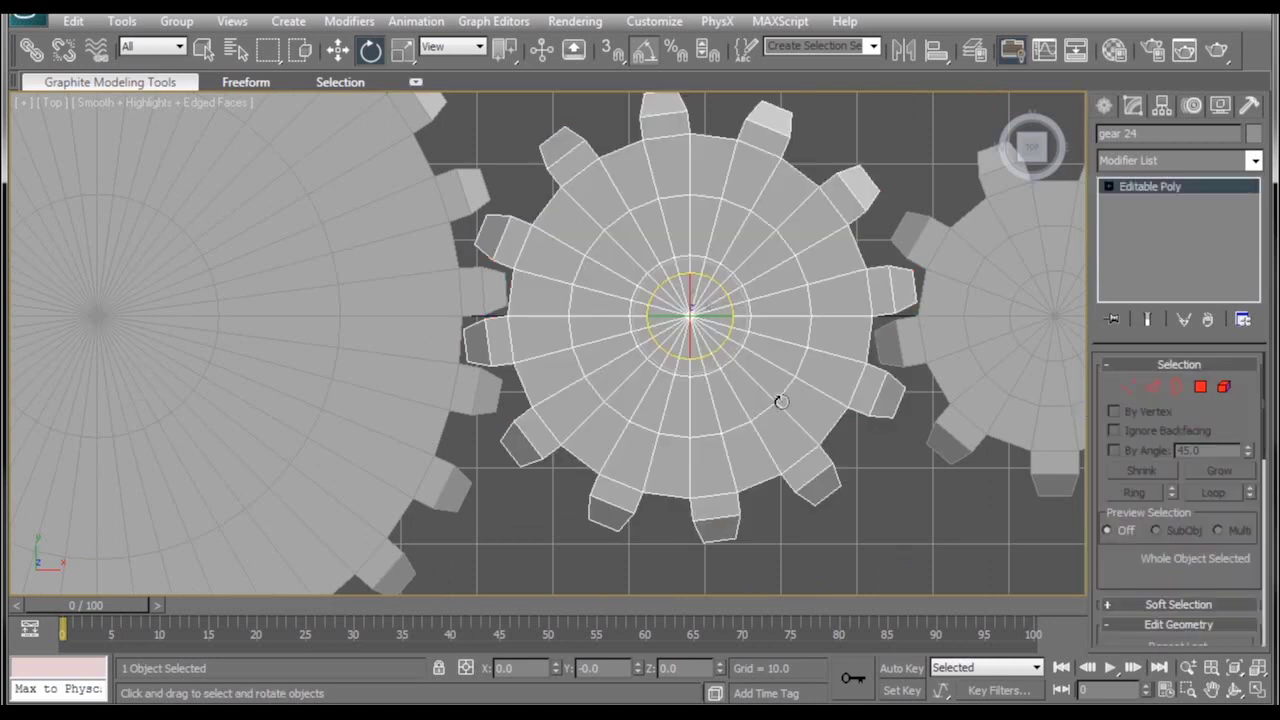
- Rotate the large gear about 195 degrees around Z to test how its teeth mesh with the middle gear
{"action": "scroll", "coordinate": [780, 400], "scroll_direction": "down", "scroll_amount": 3}
{"action": "left_click", "coordinate": [349, 362]}
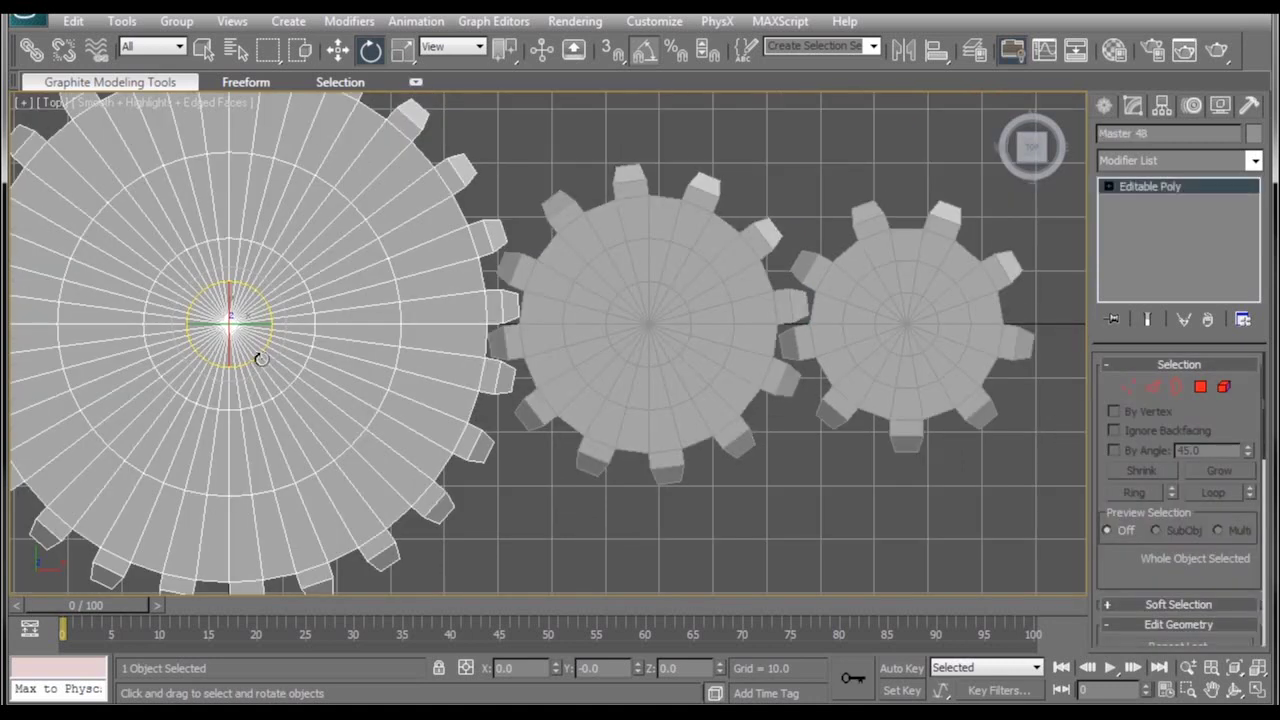
{"action": "left_click_drag", "start_coordinate": [257, 357], "coordinate": [353, 168]}
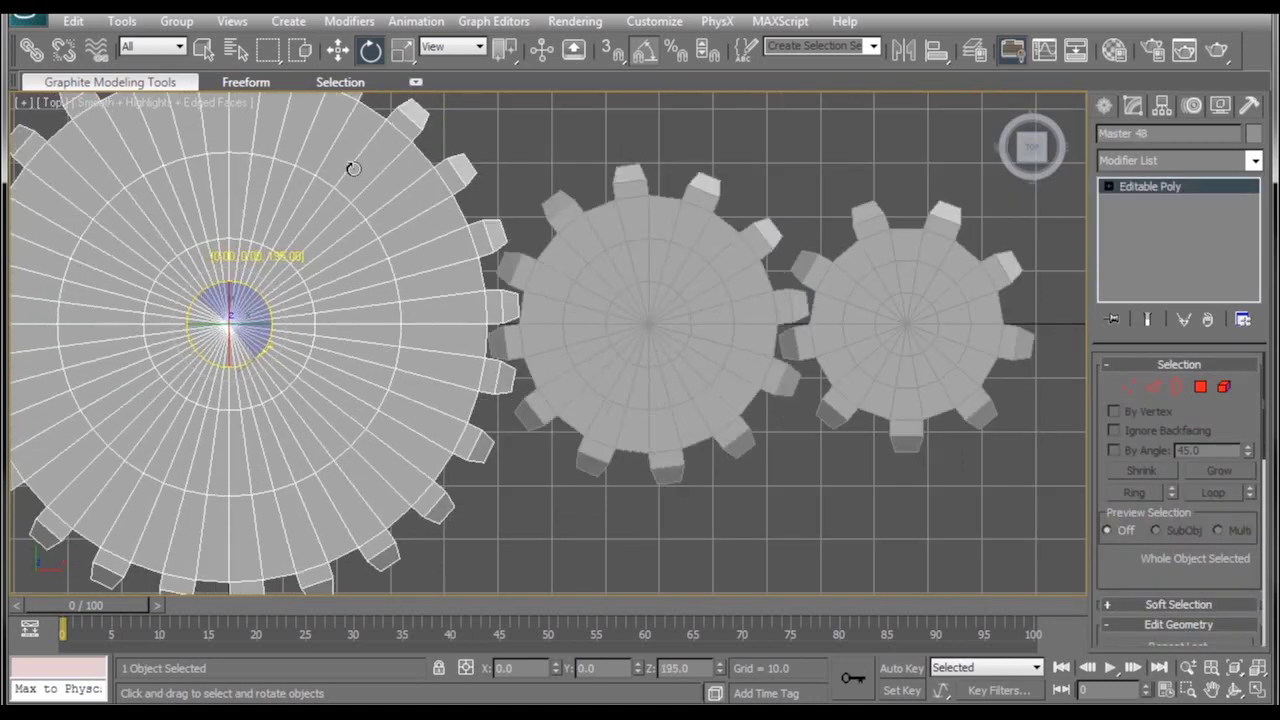
- Start a parameter wire from gear 24's Z Rotation to the Z Rotation of the smallest gear, gear 18
{"action": "middle_click_drag", "start_coordinate": [712, 474], "coordinate": [809, 491], "text": "alt"}
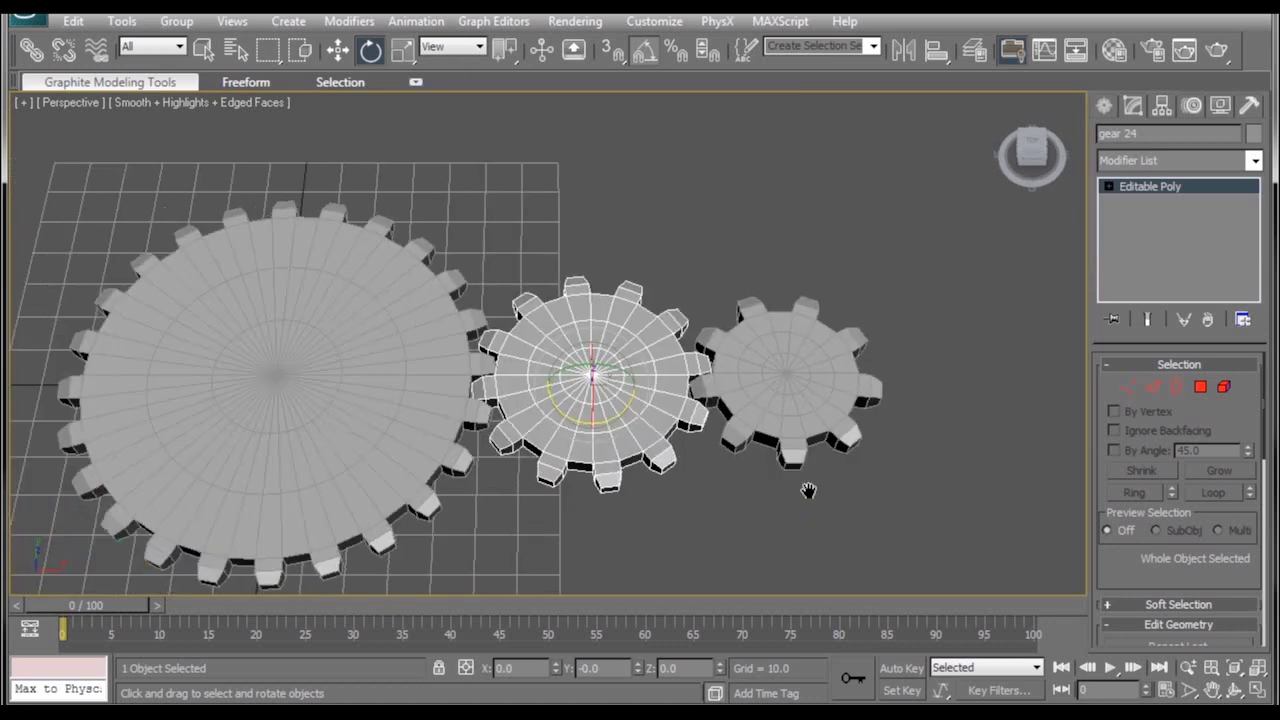
{"action": "right_click", "coordinate": [618, 400]}
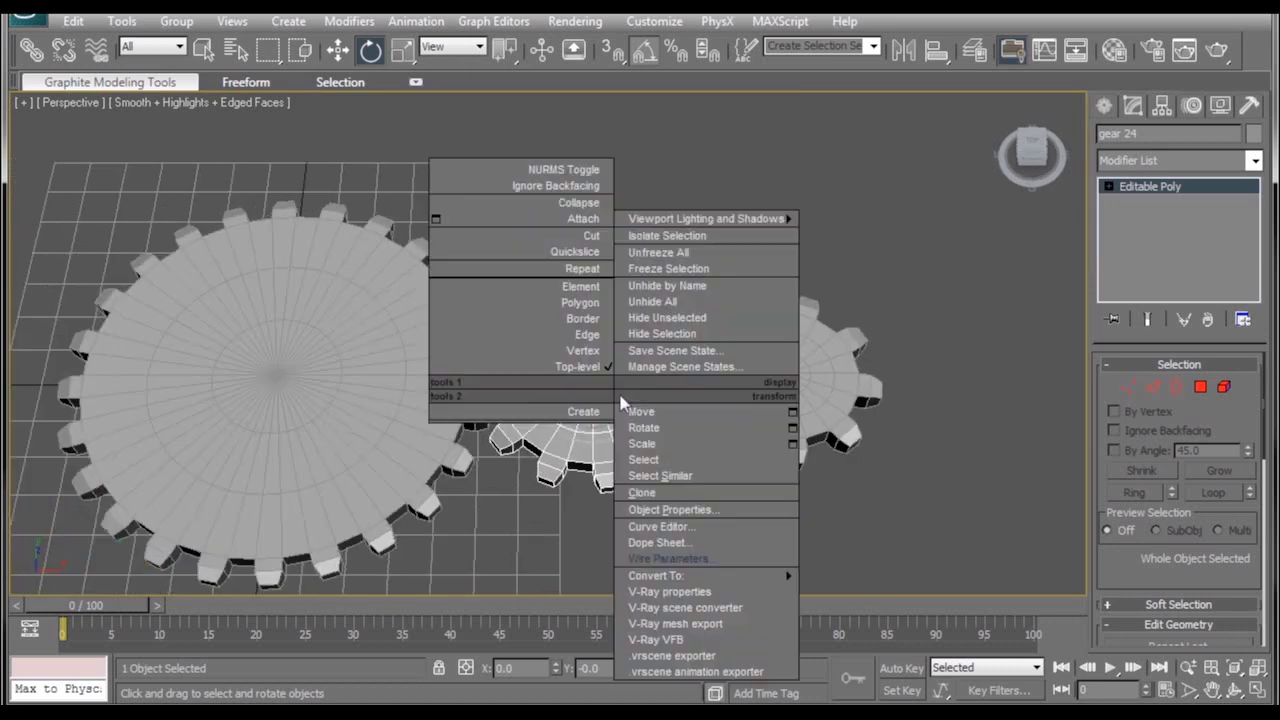
{"action": "left_click", "coordinate": [673, 557]}
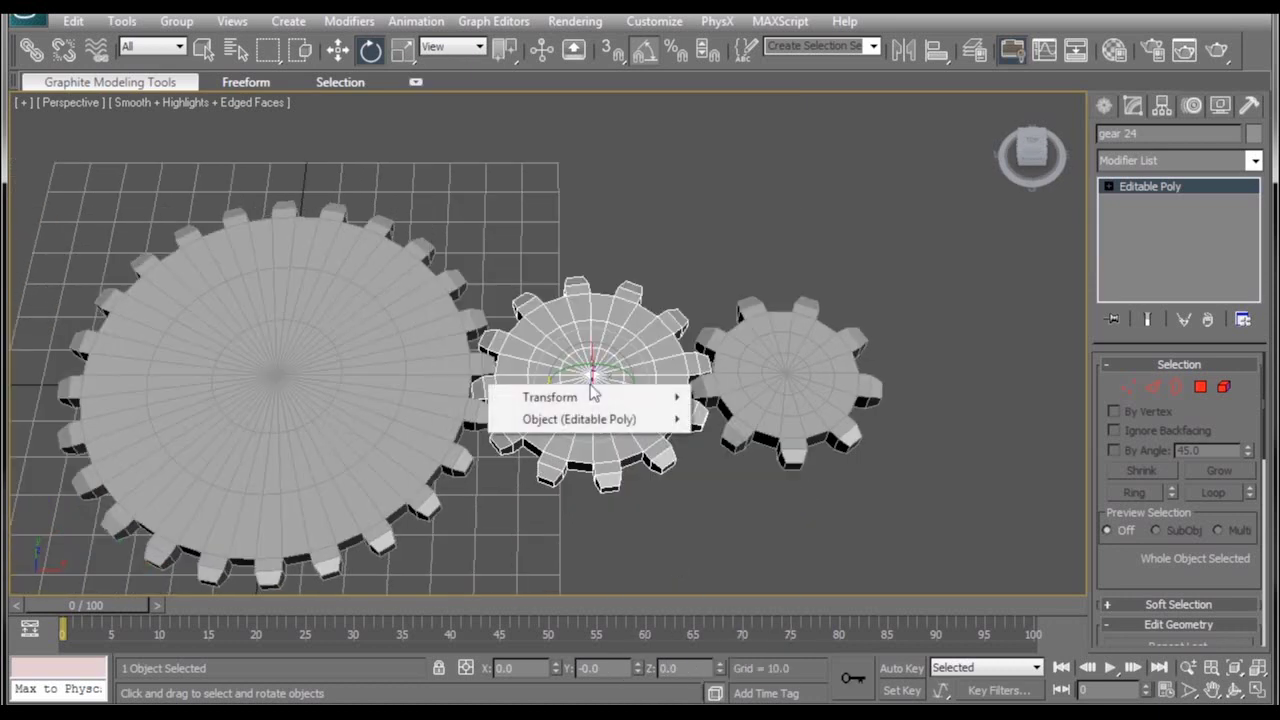
{"action": "mouse_move", "coordinate": [589, 399]}
{"action": "mouse_move", "coordinate": [740, 420]}
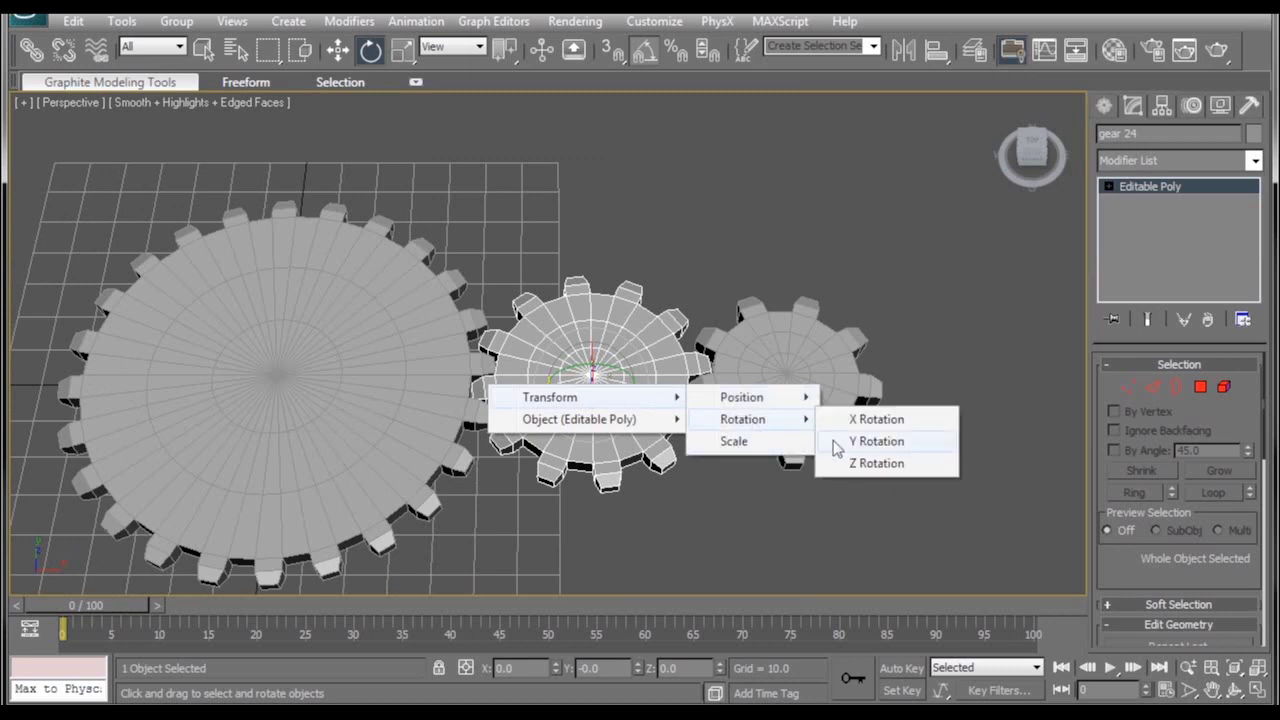
{"action": "left_click", "coordinate": [857, 461]}
{"action": "left_click", "coordinate": [782, 363]}
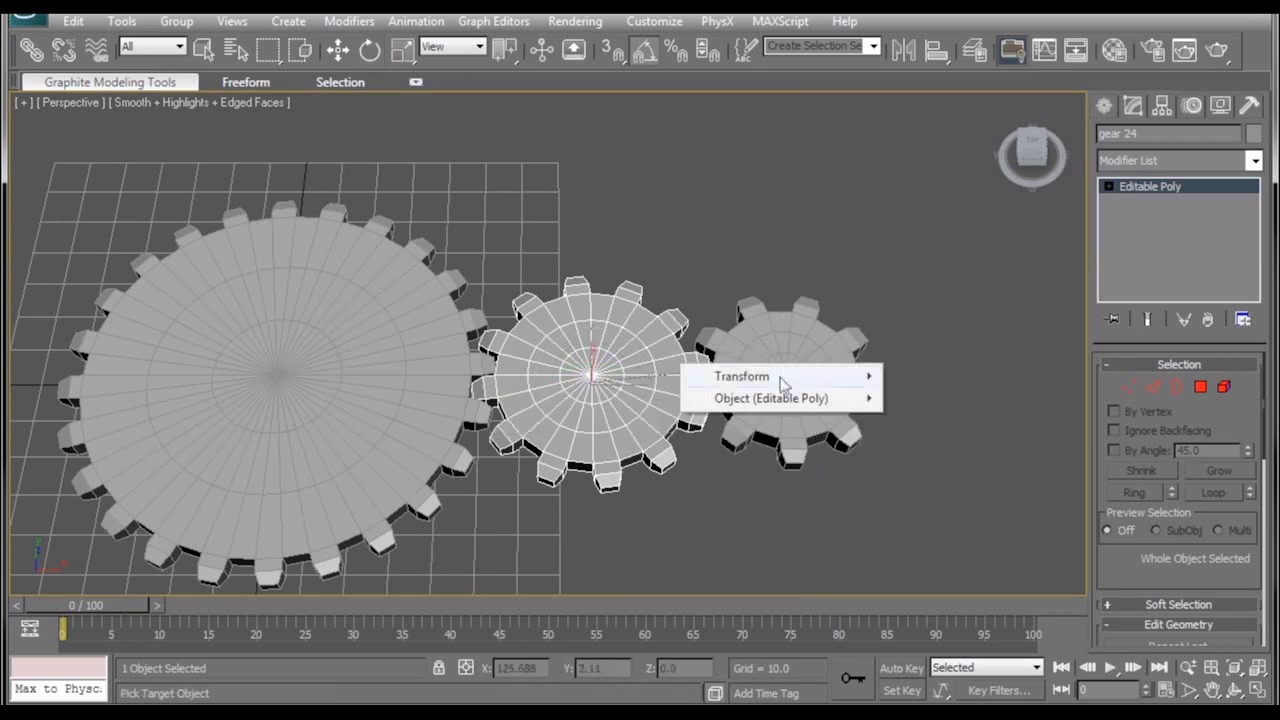
{"action": "mouse_move", "coordinate": [780, 377]}
{"action": "mouse_move", "coordinate": [928, 398]}
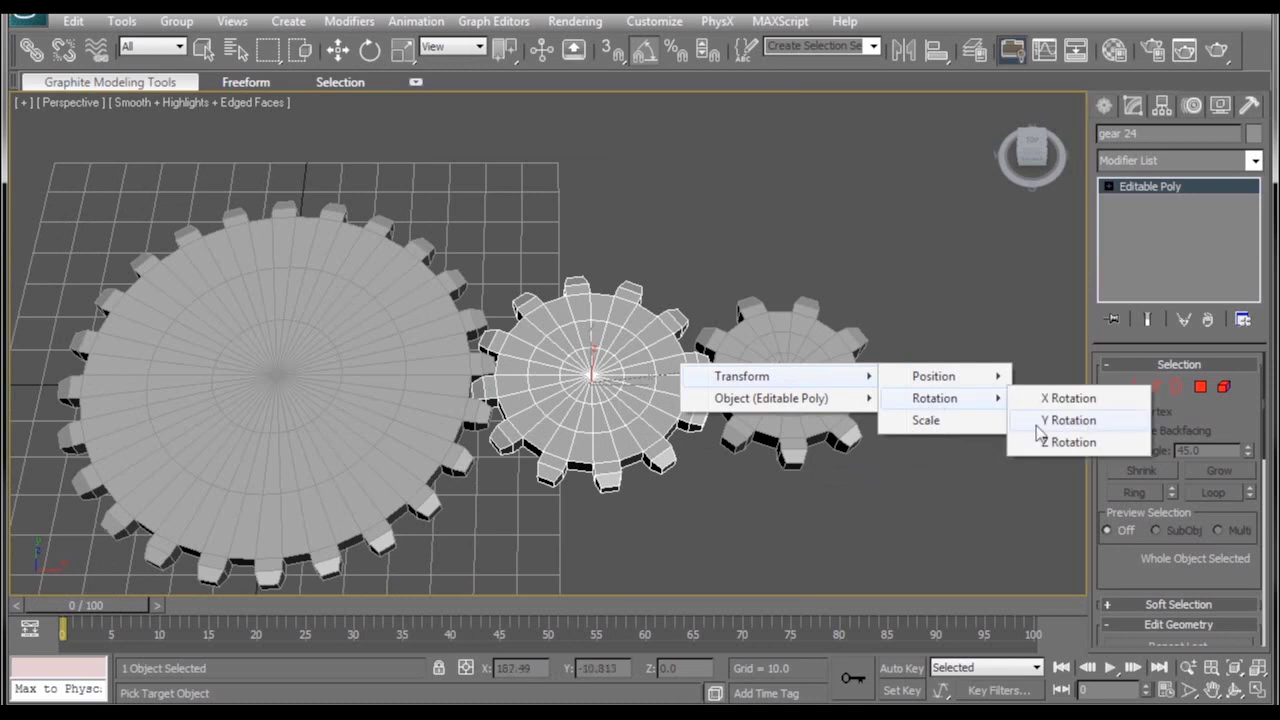
{"action": "left_click", "coordinate": [1066, 442]}
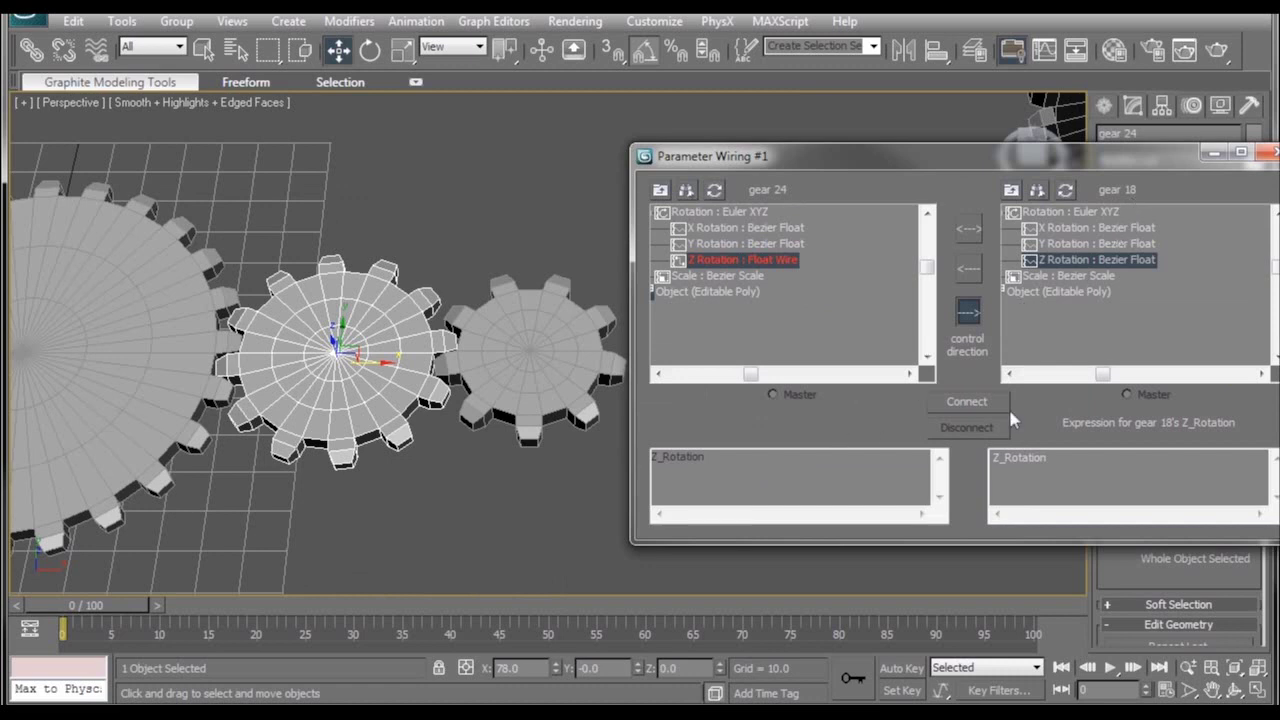
- Connect gear 24's Z Rotation one way to gear 18's with the expression -Z_Rotation*24/18, update the wire and close the wiring window
{"action": "left_click", "coordinate": [978, 401]}
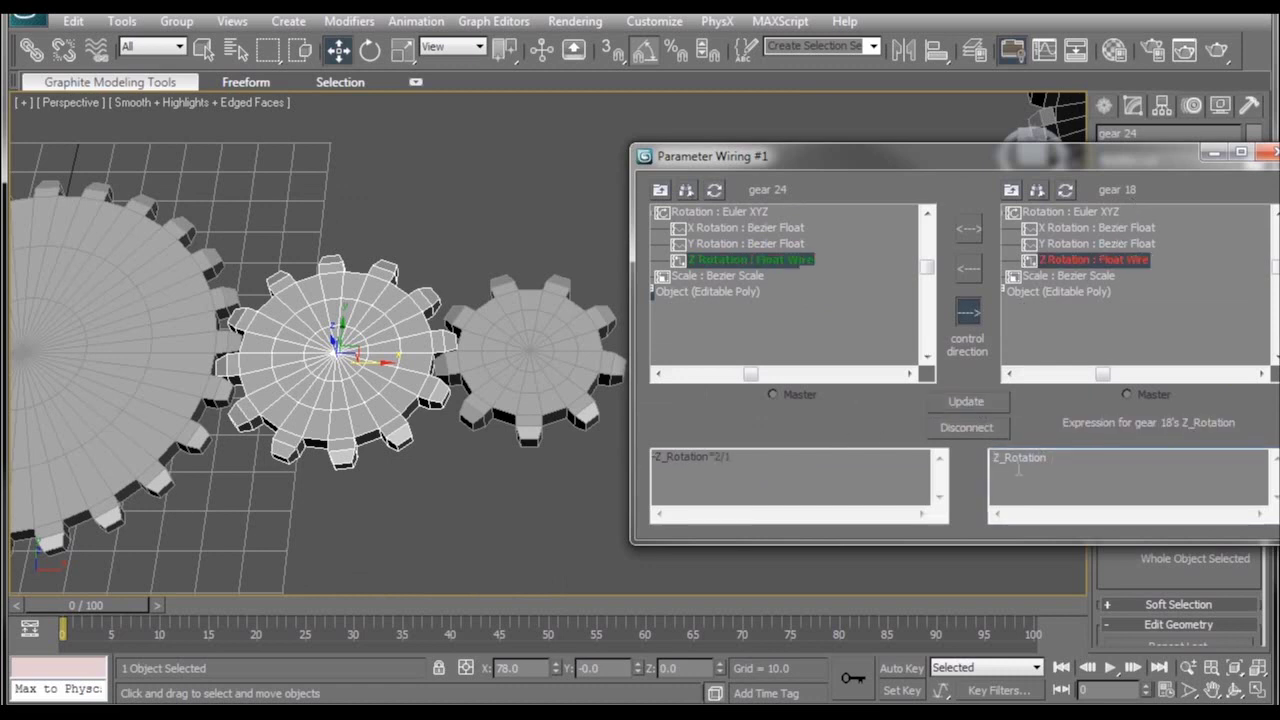
{"action": "type", "text": "-"}
{"action": "type", "text": "*24/18"}
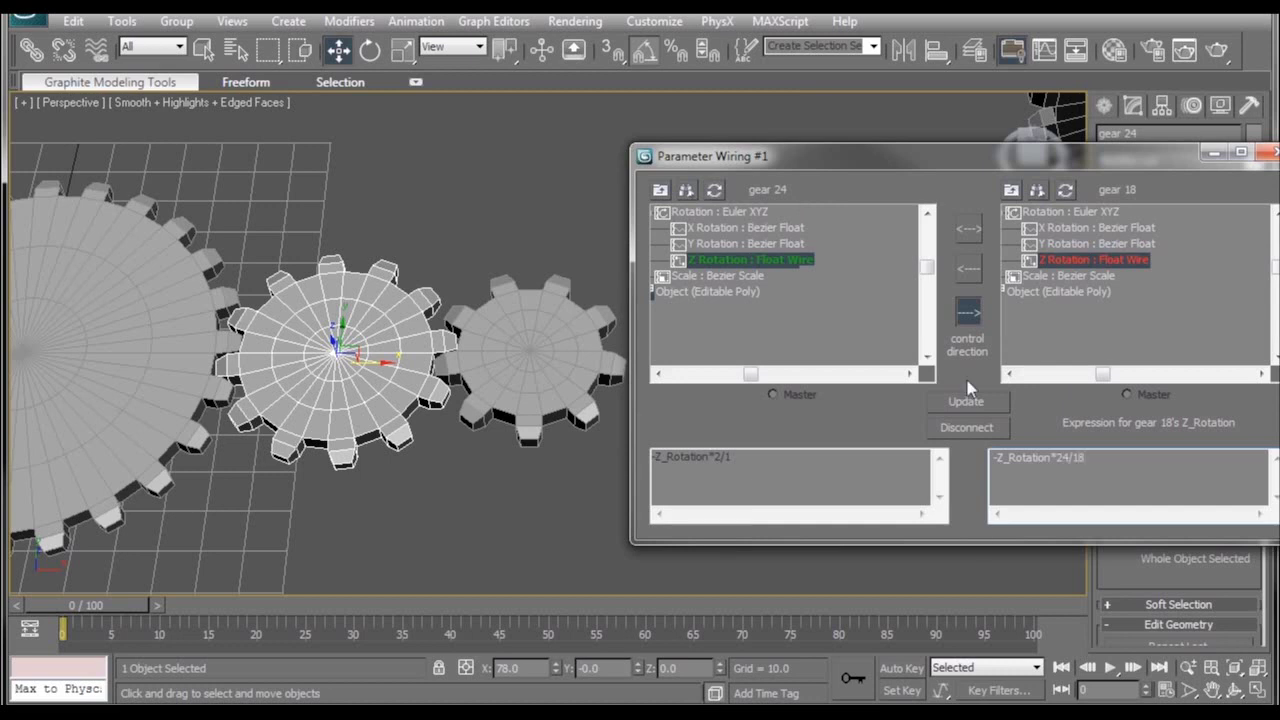
{"action": "left_click", "coordinate": [966, 401]}
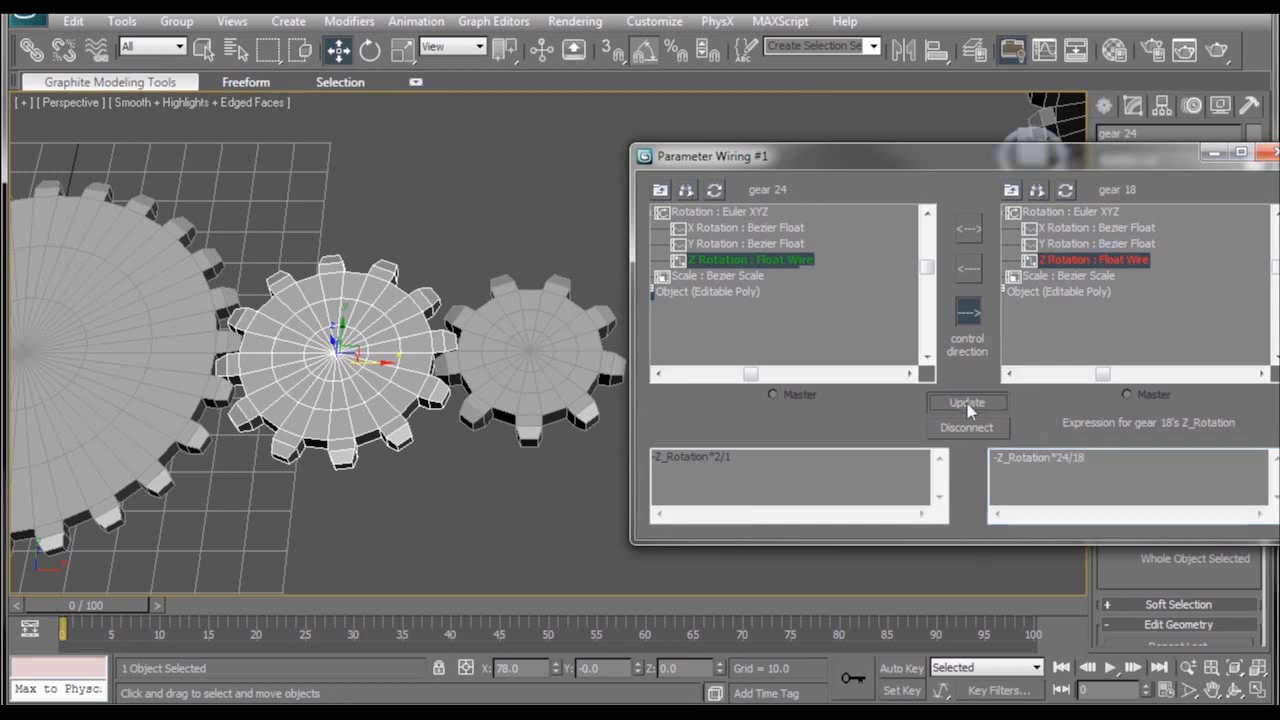
{"action": "left_click", "coordinate": [1264, 153]}
- Try to rotate gear 24 directly, and rotate Master 48 by 100 degrees around Z to test the whole gear train
{"action": "middle_click_drag", "start_coordinate": [390, 392], "coordinate": [681, 416]}
{"action": "key", "text": "e"}
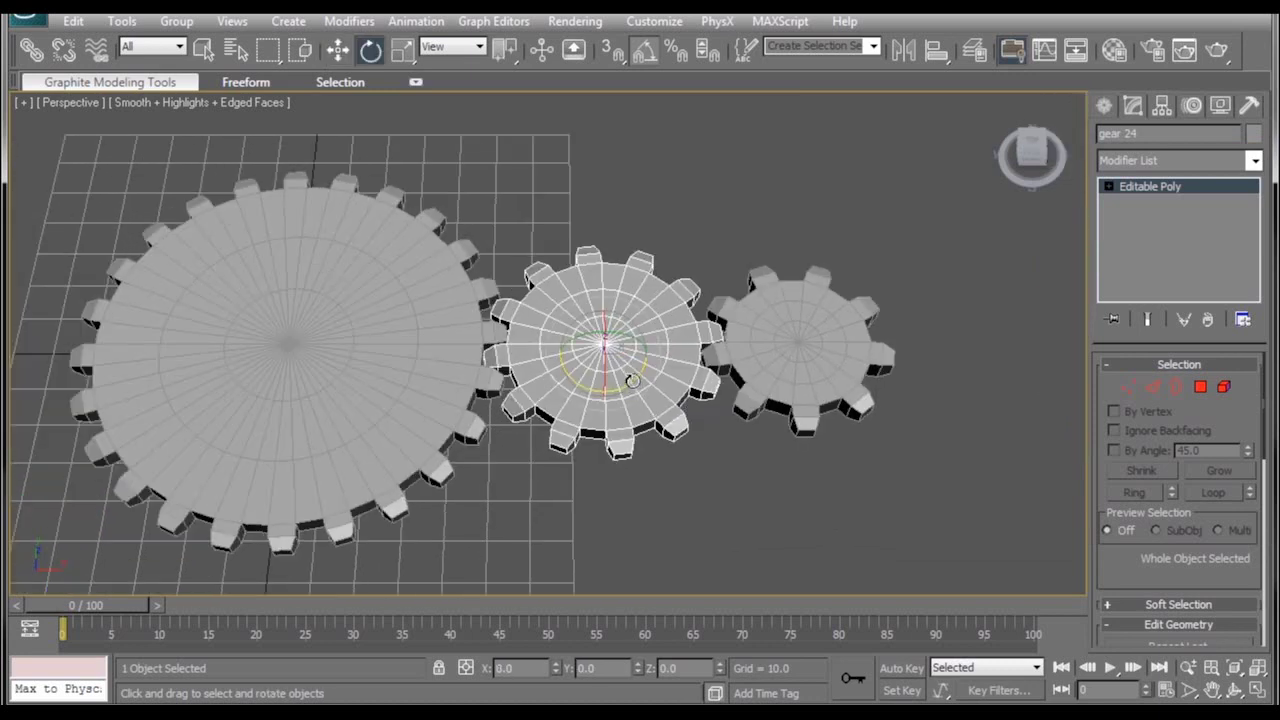
{"action": "left_click_drag", "start_coordinate": [632, 381], "coordinate": [651, 354]}
{"action": "left_click", "coordinate": [423, 379]}
{"action": "middle_click_drag", "start_coordinate": [476, 428], "coordinate": [528, 429]}
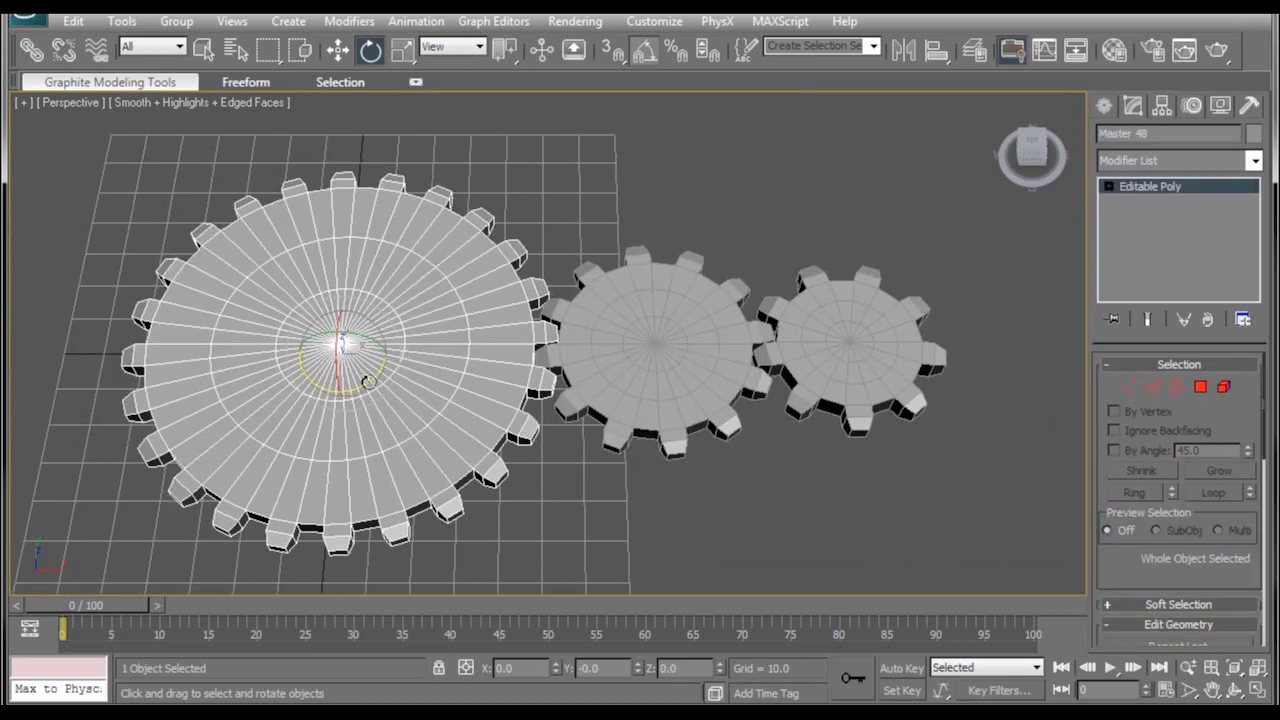
{"action": "left_click_drag", "start_coordinate": [368, 381], "coordinate": [437, 298]}
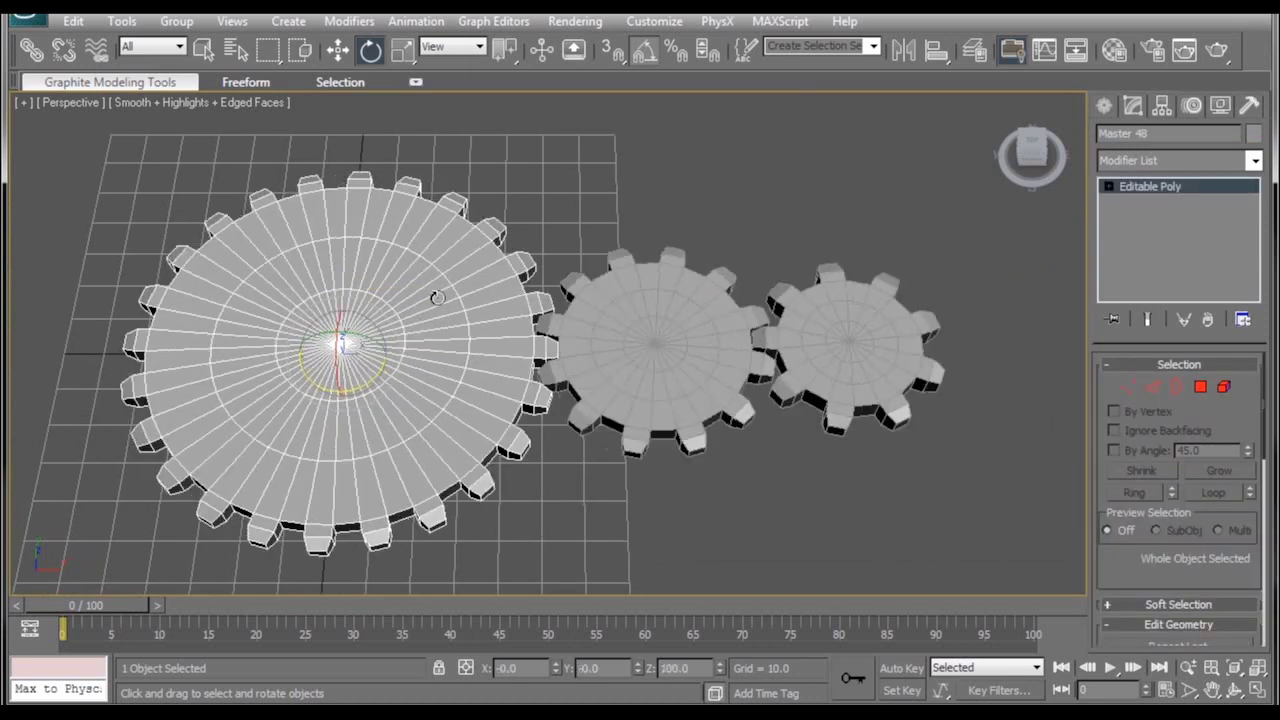
{"action": "left_click", "coordinate": [466, 525]}
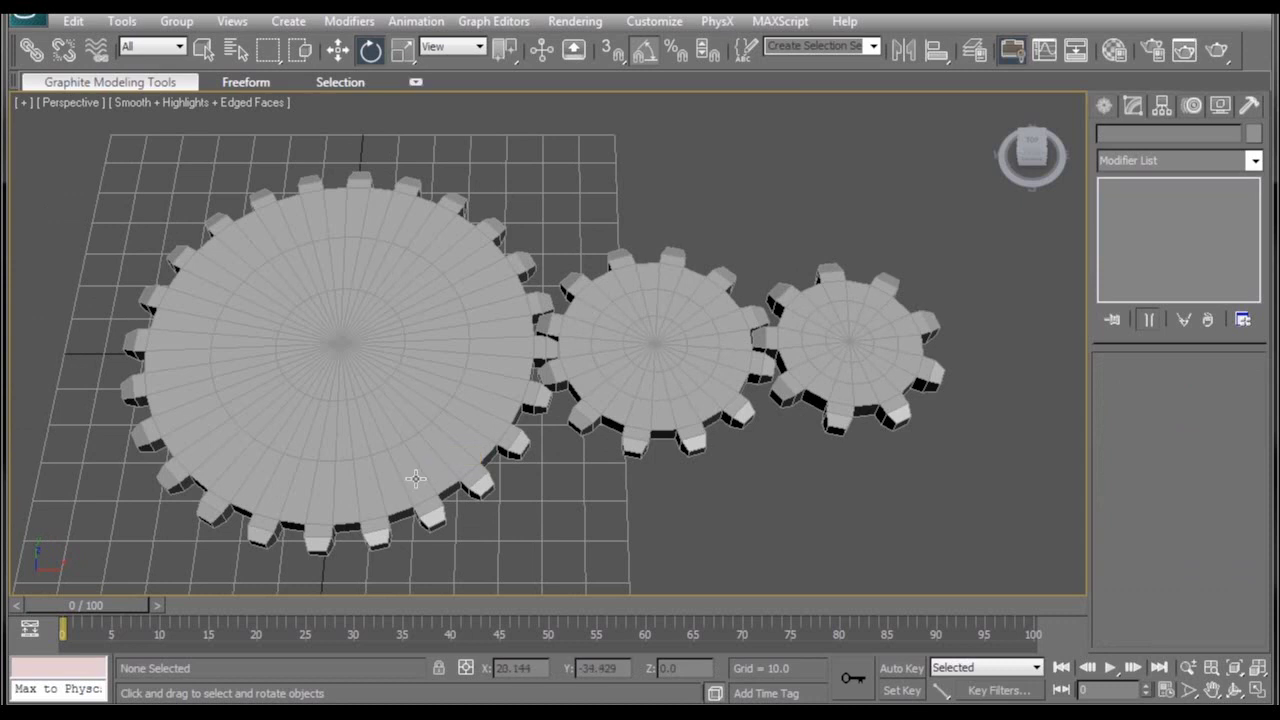
- Animate Master 48's Z rotation in Set Key mode with keys at frames 0 and 100, and play the animation
{"action": "left_click", "coordinate": [400, 440]}
{"action": "key", "text": "apostrophe"}
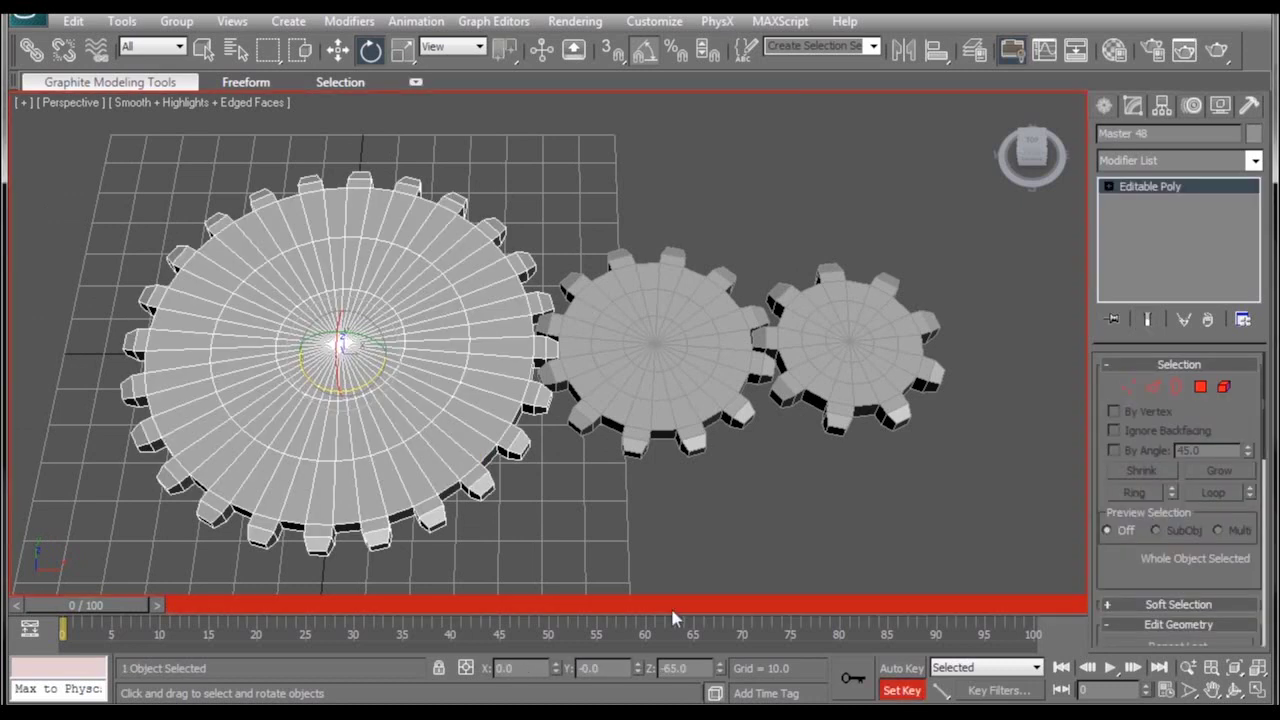
{"action": "left_click_drag", "start_coordinate": [118, 609], "coordinate": [1036, 600]}
{"action": "middle_click_drag", "start_coordinate": [388, 478], "coordinate": [386, 431], "text": "alt"}
{"action": "left_click_drag", "start_coordinate": [385, 432], "coordinate": [711, 350]}
{"action": "middle_click_drag", "start_coordinate": [830, 560], "coordinate": [828, 554]}
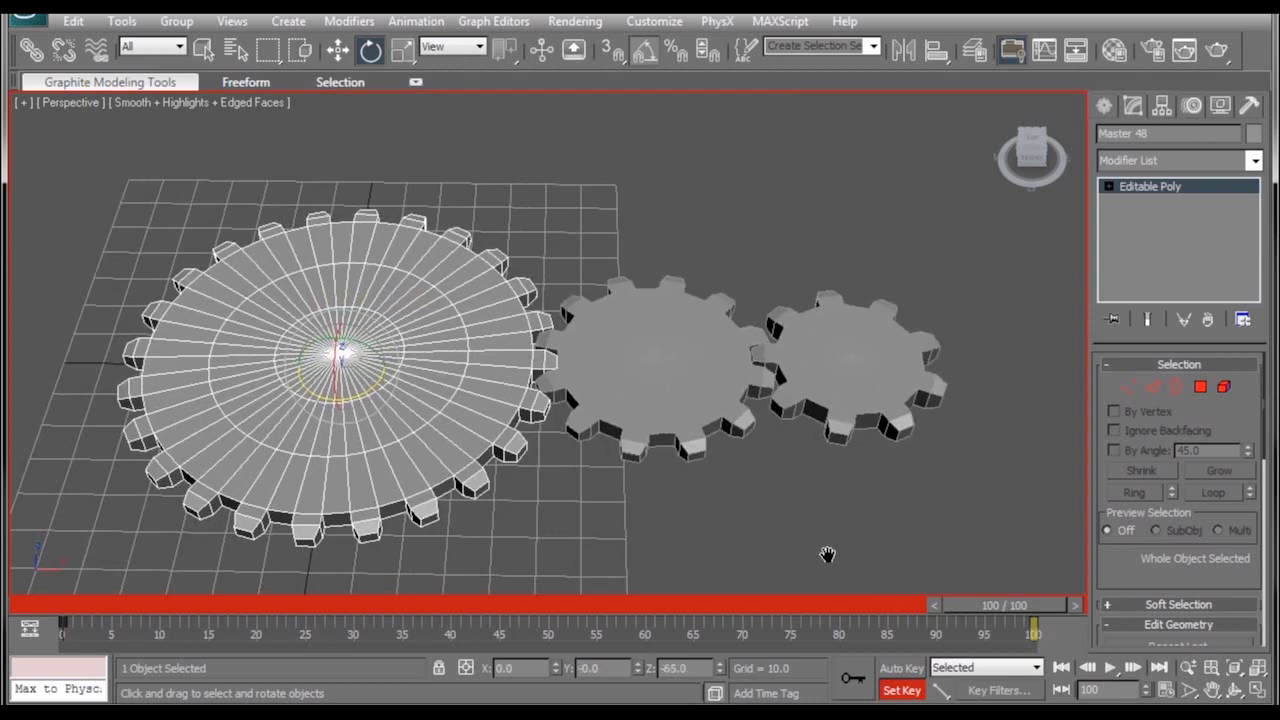
{"action": "key", "text": "/"}
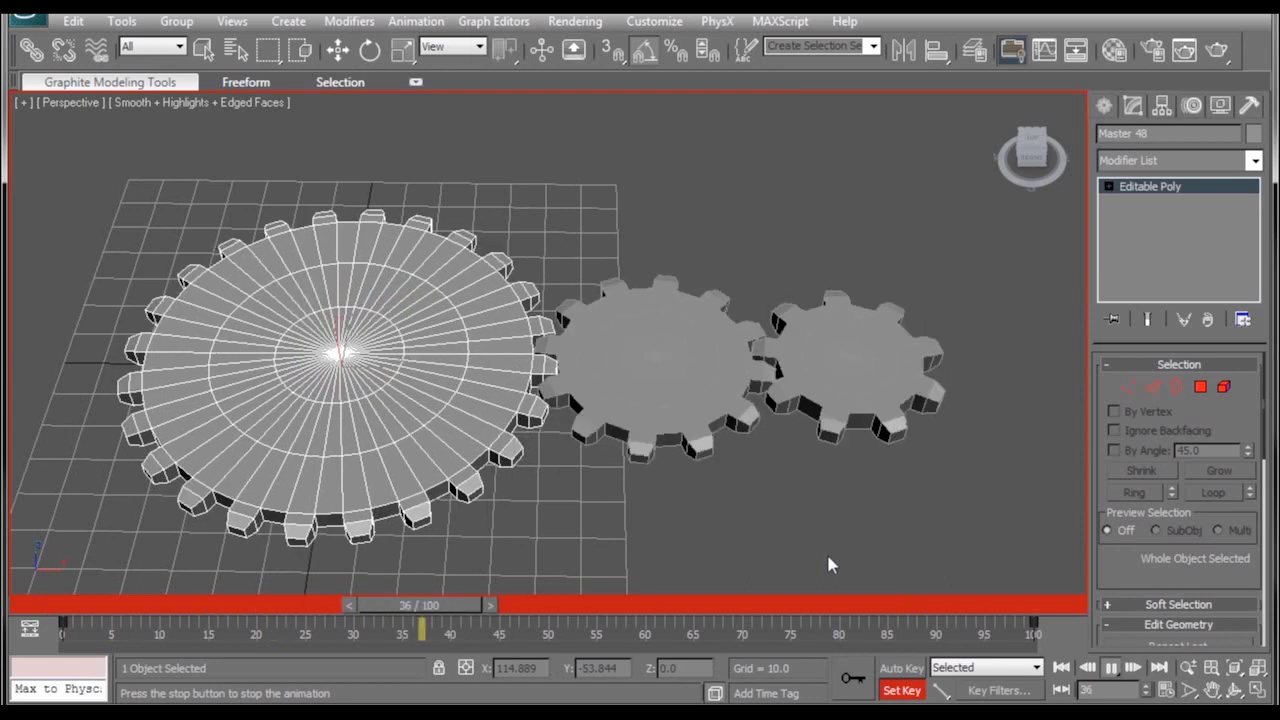